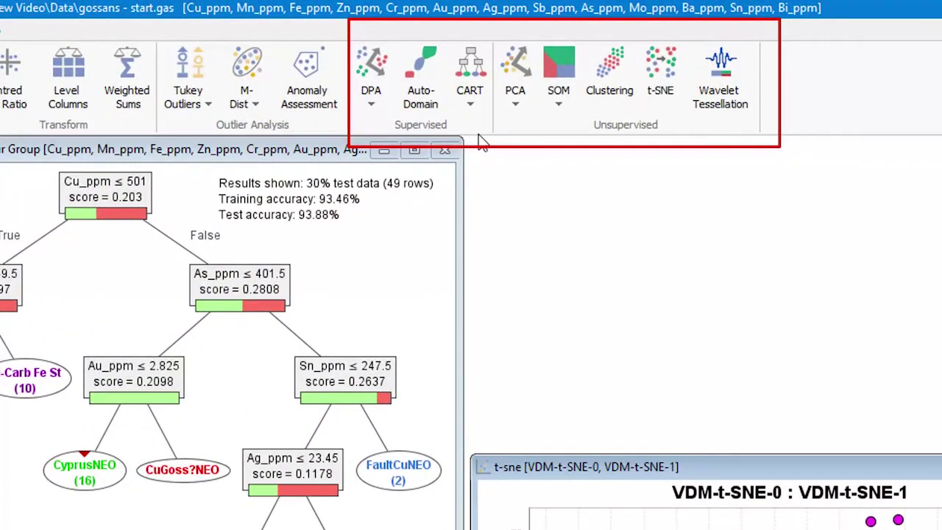
# Open the CART decision-tree analyses list, then close it again.
pyautogui.click(470, 103)
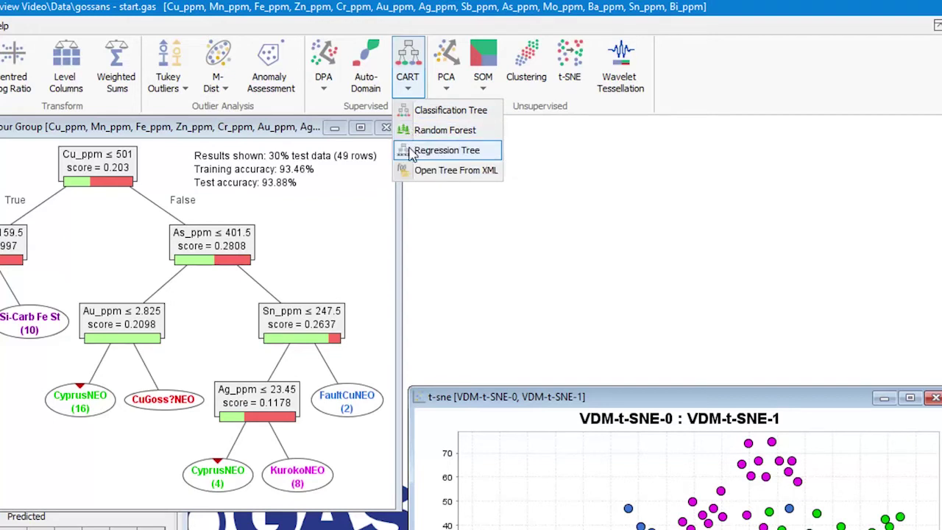
pyautogui.click(539, 110)
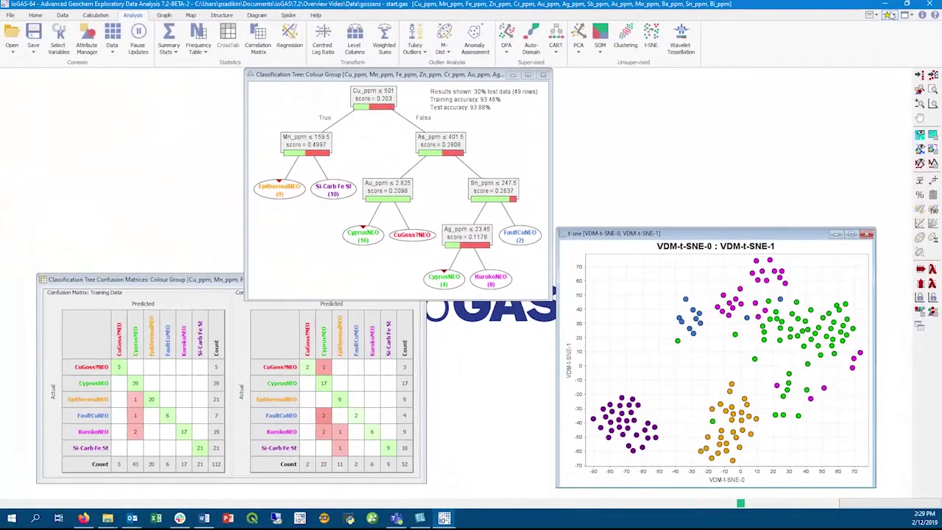
# Close all result windows and start a new classification tree, keeping the current variables.
pyautogui.click(890, 15)
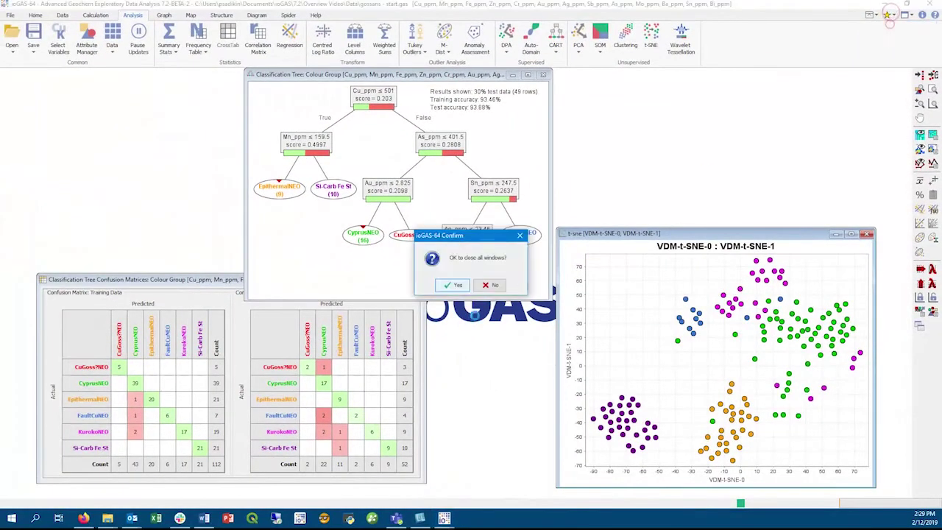
pyautogui.press('Return')
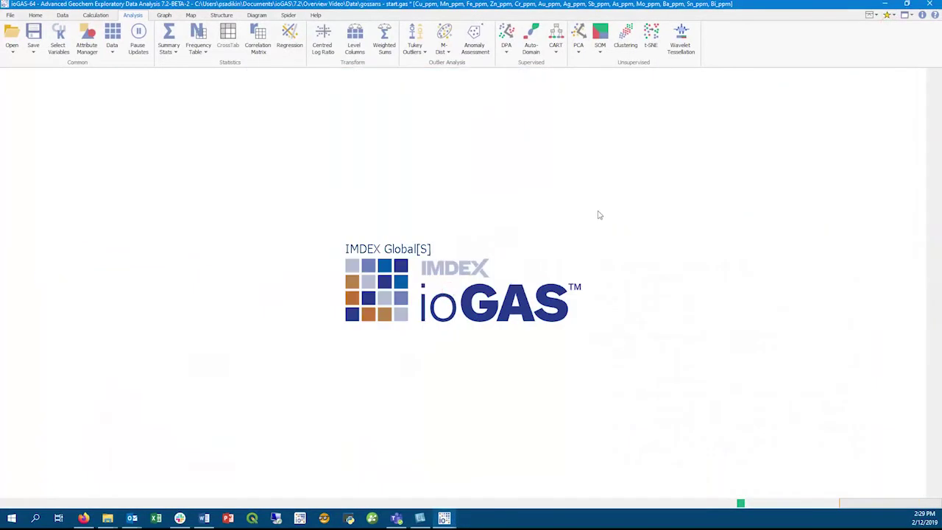
pyautogui.click(555, 46)
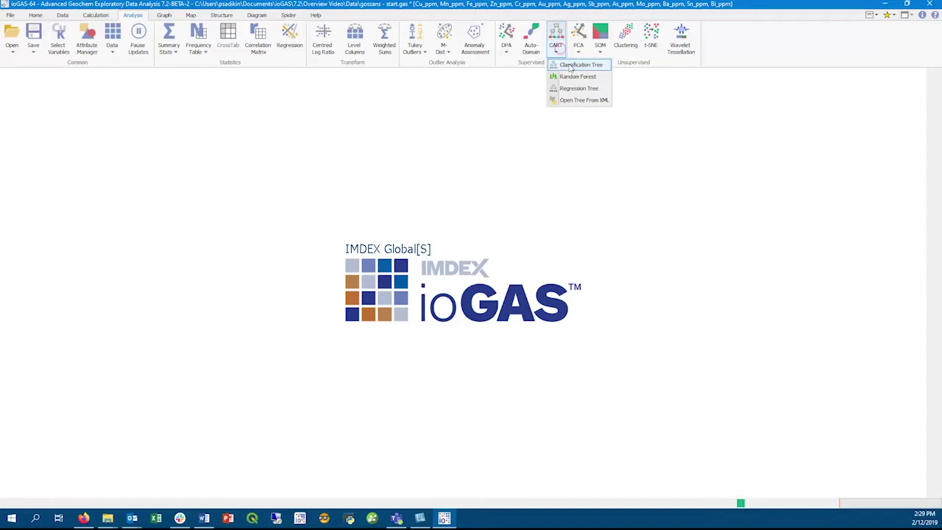
pyautogui.click(573, 65)
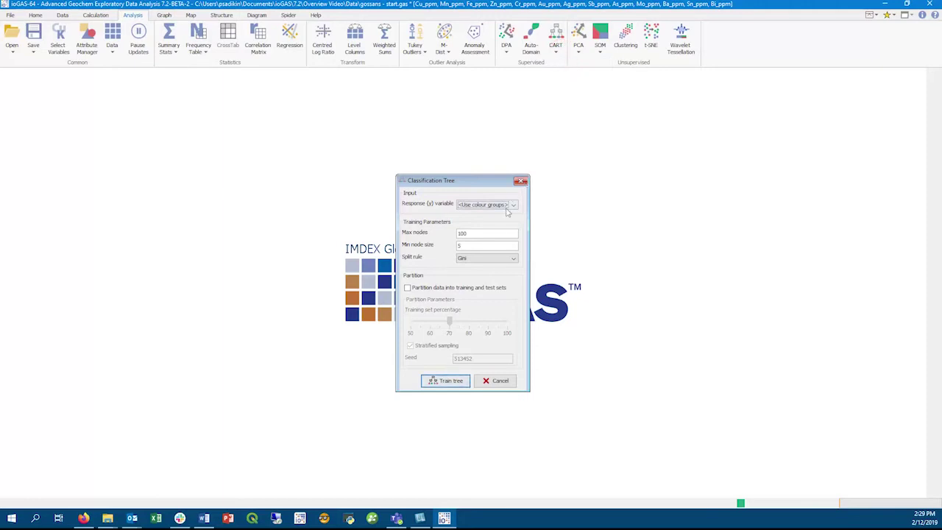
pyautogui.click(58, 41)
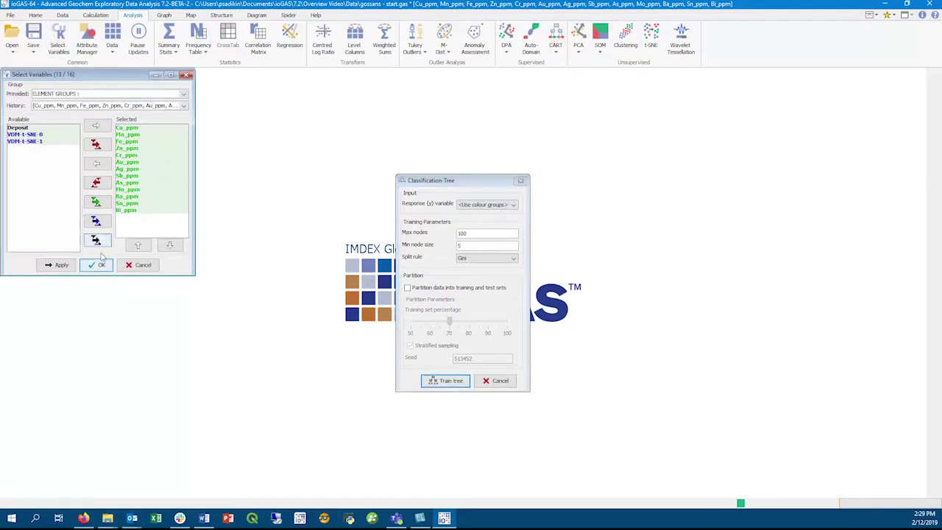
pyautogui.click(96, 265)
# Set the response to colour groups, Max nodes 100, Min node size 5, Gini splitting, no partition.
pyautogui.click(499, 206)
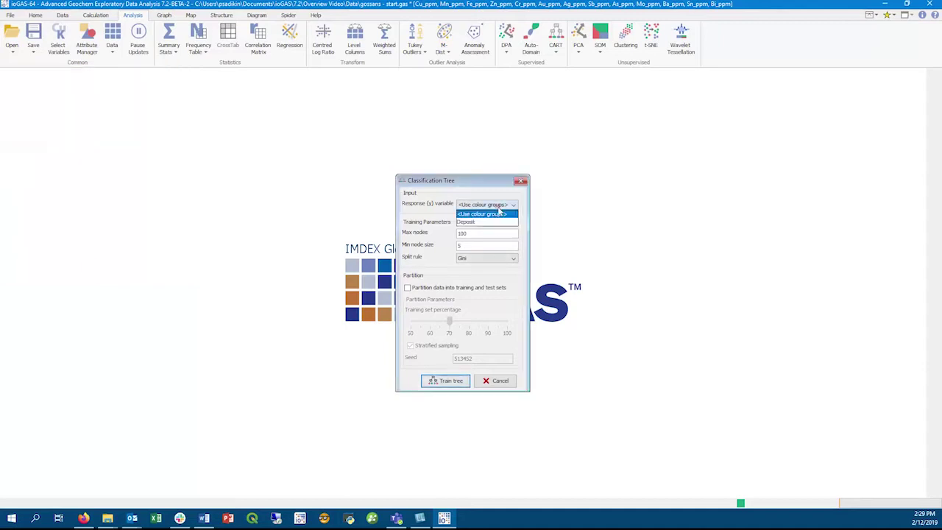
pyautogui.click(491, 221)
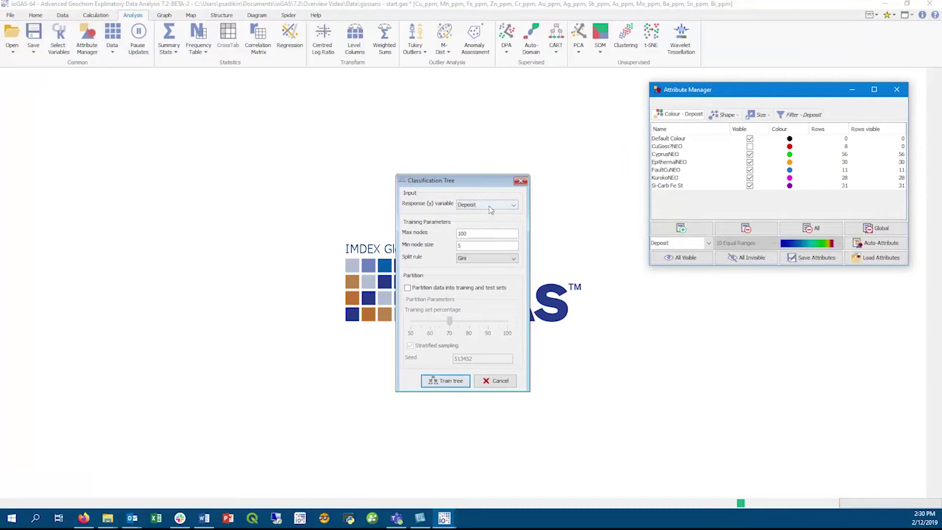
pyautogui.click(491, 209)
pyautogui.click(485, 214)
pyautogui.doubleClick(485, 235)
pyautogui.doubleClick(483, 245)
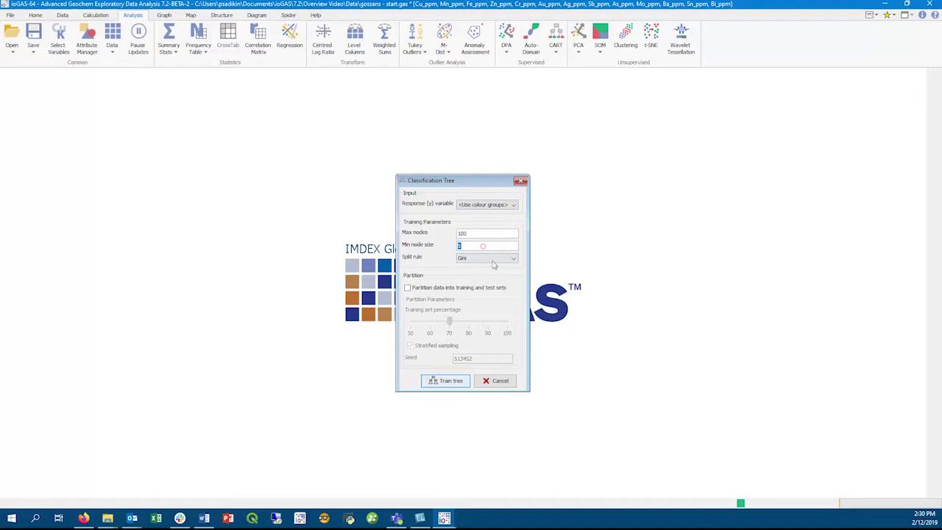
pyautogui.click(493, 262)
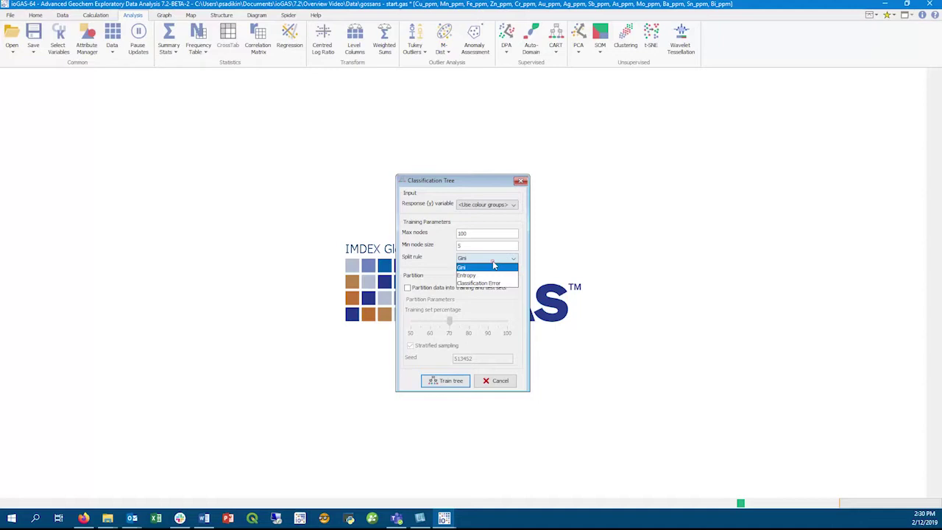
pyautogui.click(492, 266)
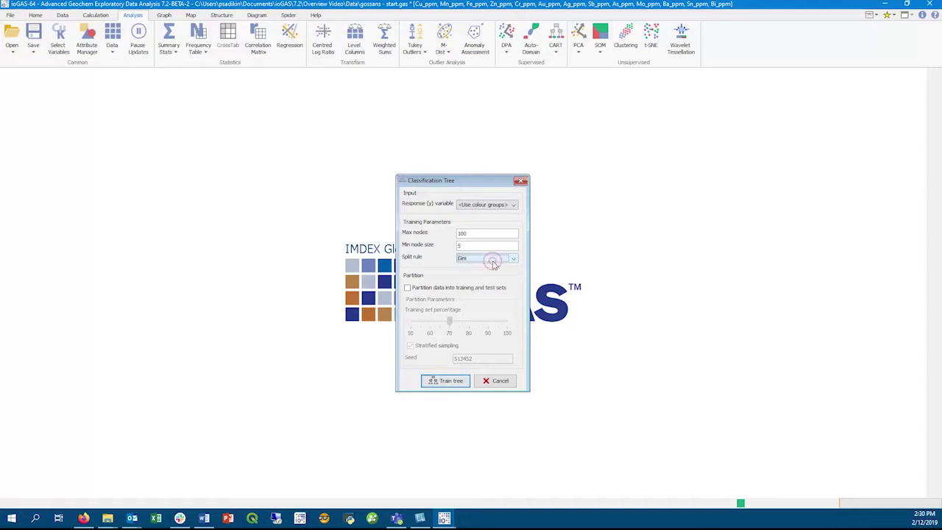
pyautogui.click(486, 287)
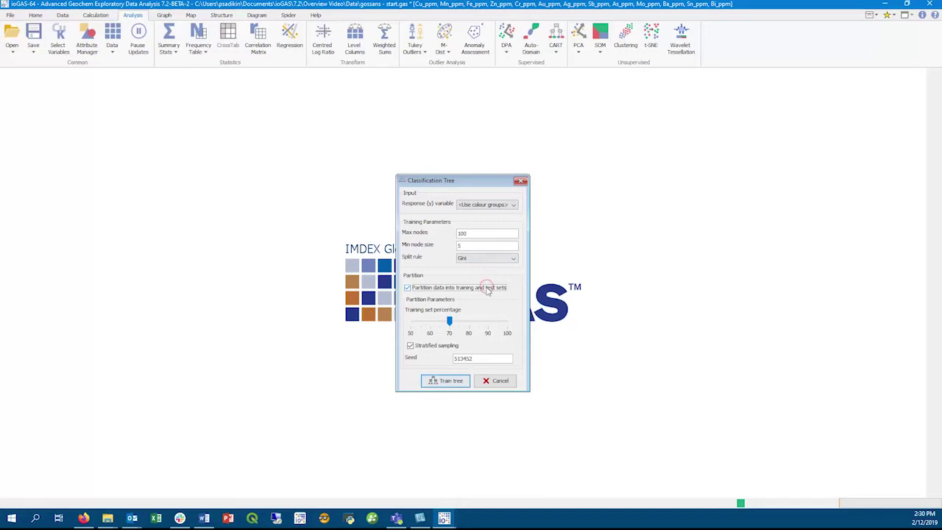
pyautogui.click(486, 287)
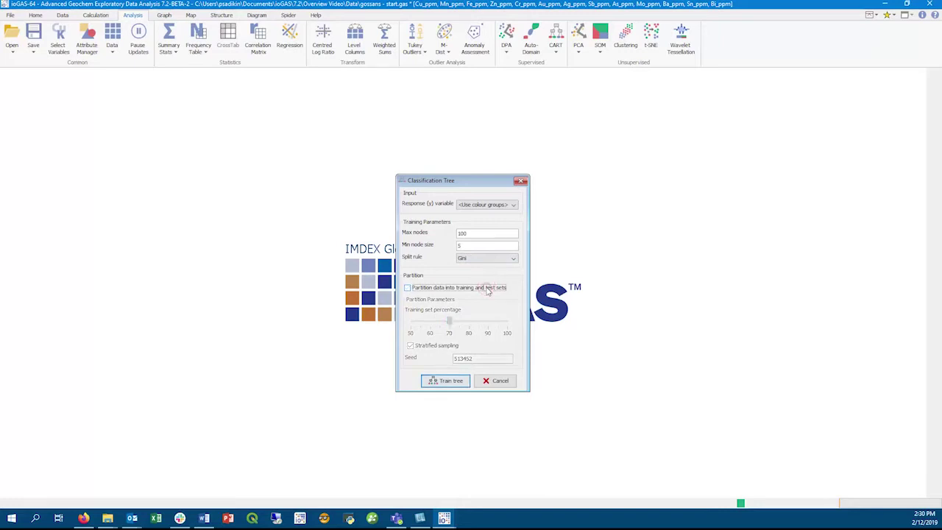
# Train the tree on all 156 rows and inspect its nodes, confusion matrix and 95.51% report.
pyautogui.click(435, 380)
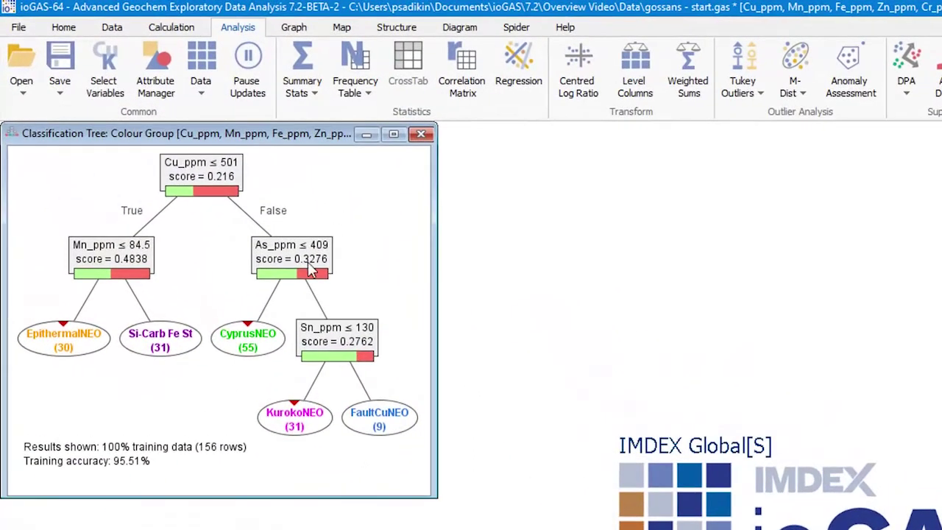
pyautogui.moveTo(311, 271)
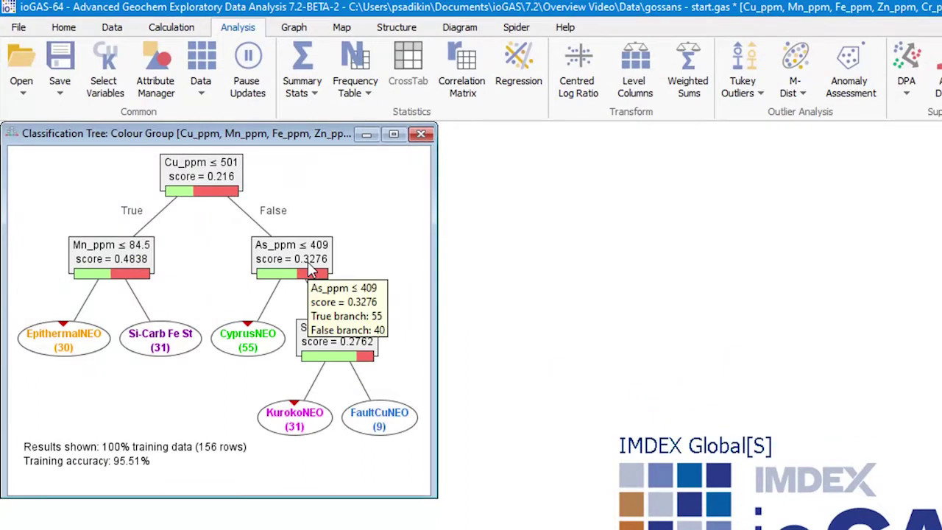
pyautogui.moveTo(254, 348)
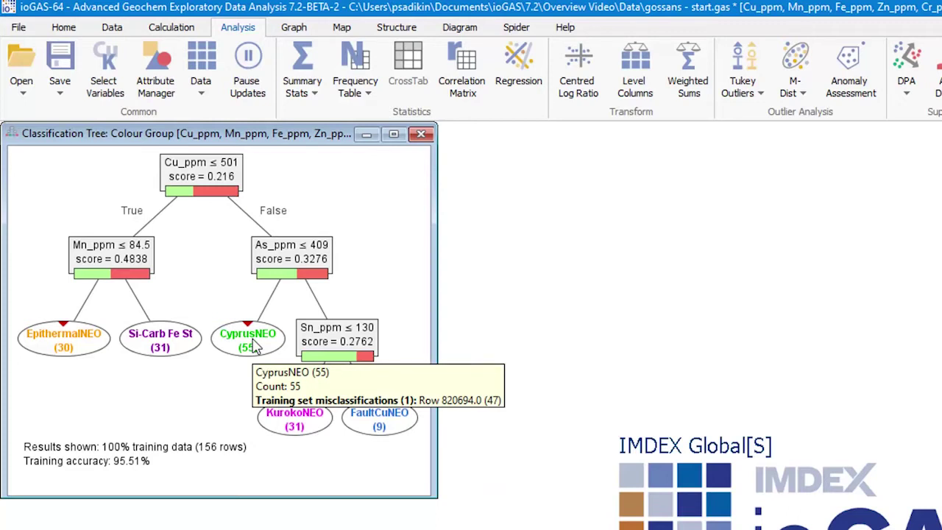
pyautogui.moveTo(169, 348)
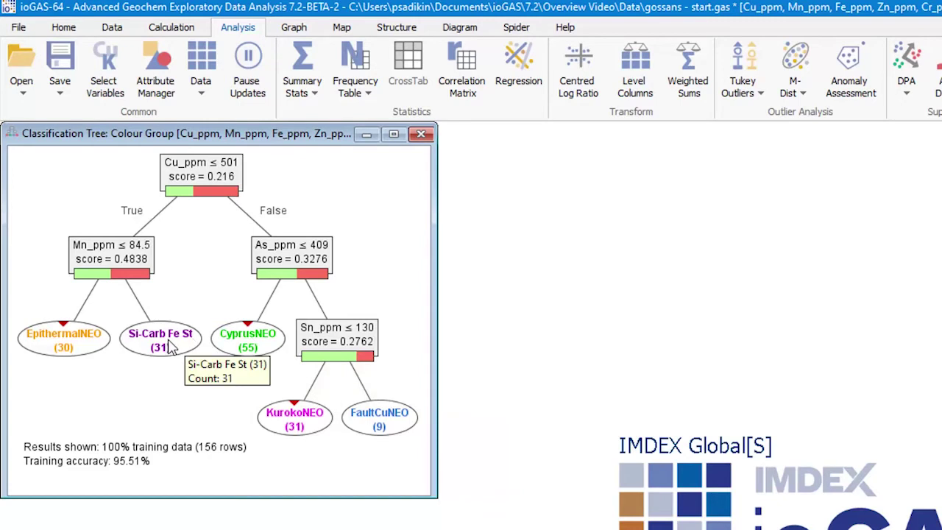
pyautogui.moveTo(346, 343)
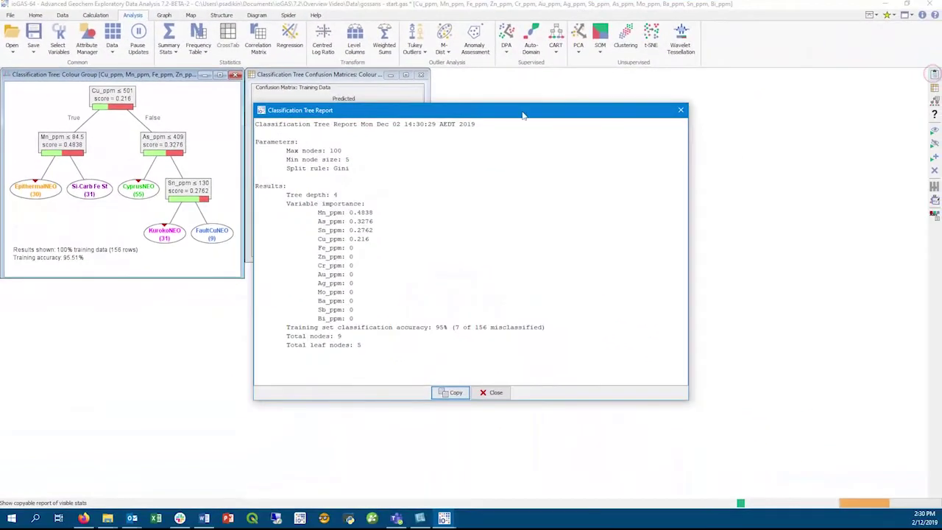
pyautogui.moveTo(523, 114); pyautogui.dragTo(714, 90)
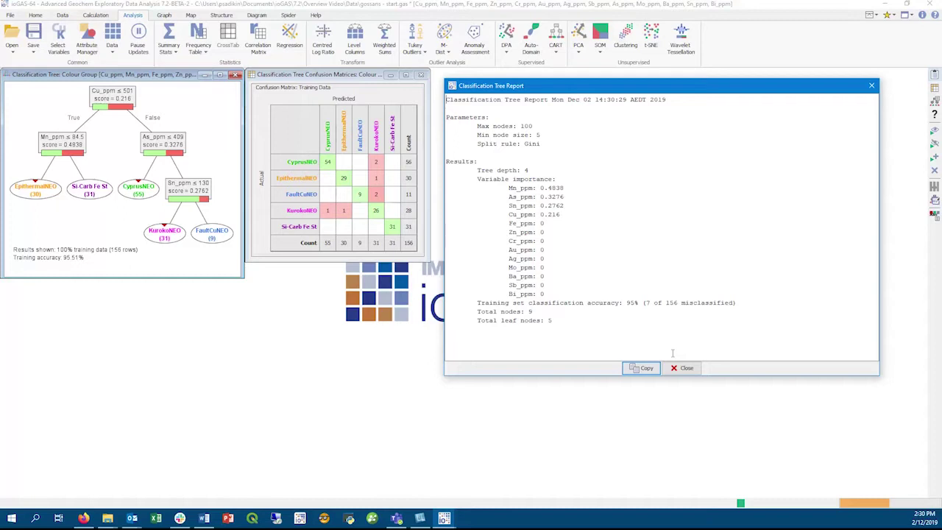
# Close the report and narrow the variables to Mn_ppm, Cu_ppm, As_ppm and Sn_ppm.
pyautogui.click(686, 368)
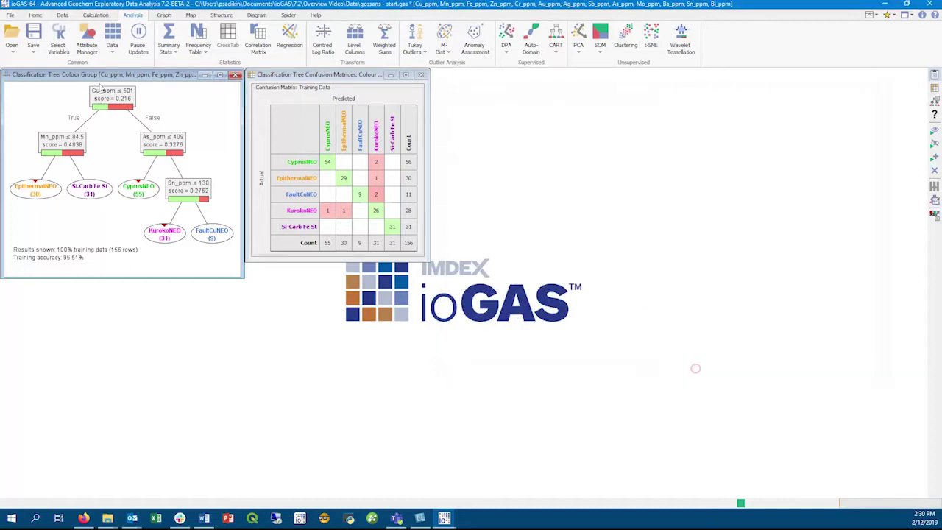
pyautogui.click(58, 41)
pyautogui.click(96, 182)
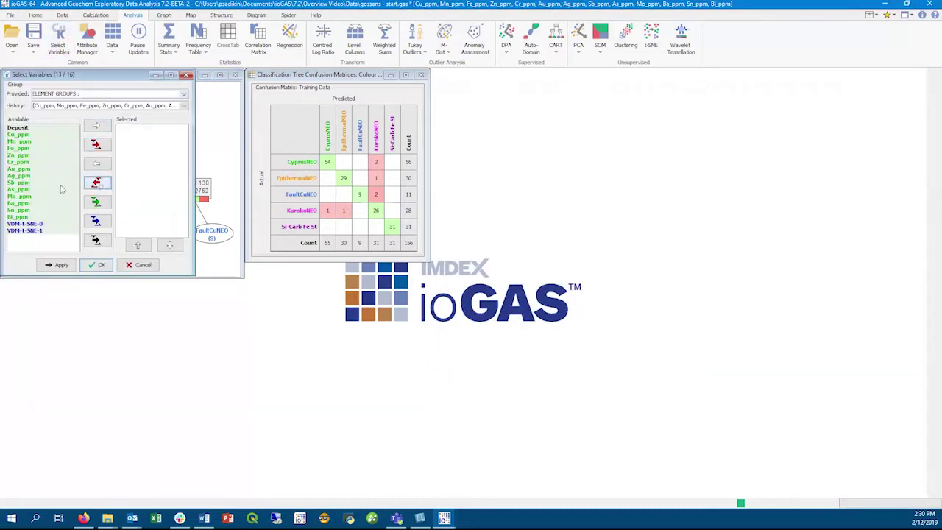
pyautogui.doubleClick(21, 143)
pyautogui.doubleClick(19, 135)
pyautogui.doubleClick(20, 176)
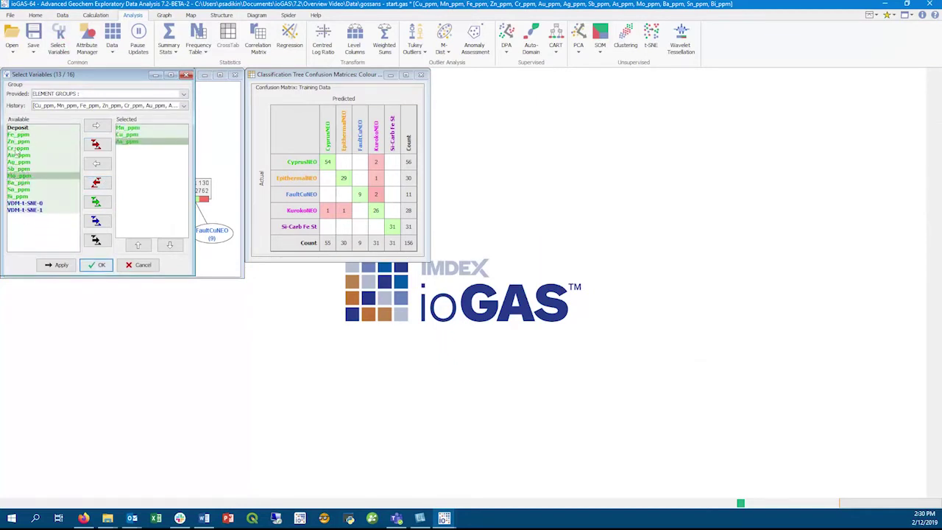
pyautogui.doubleClick(21, 190)
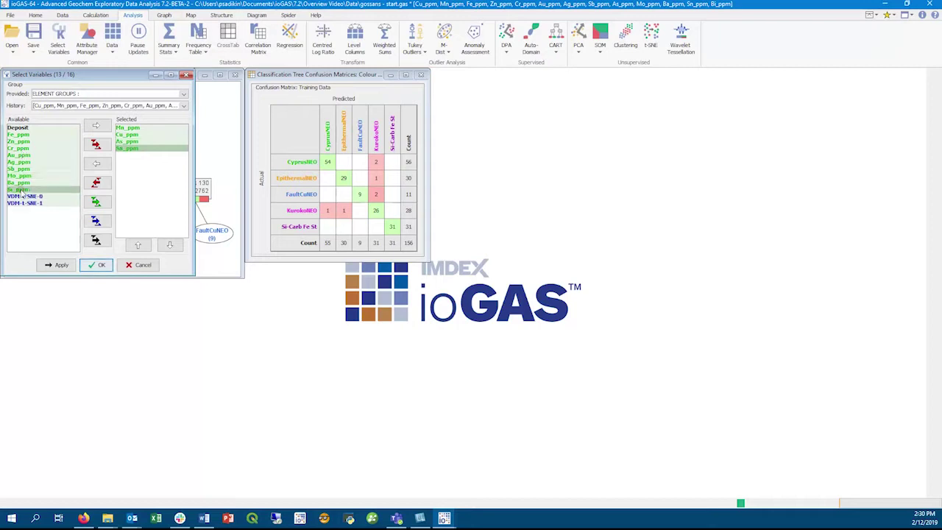
pyautogui.click(88, 263)
# Retrain the classification tree on the four variables and close the new tree window.
pyautogui.click(555, 41)
pyautogui.click(564, 67)
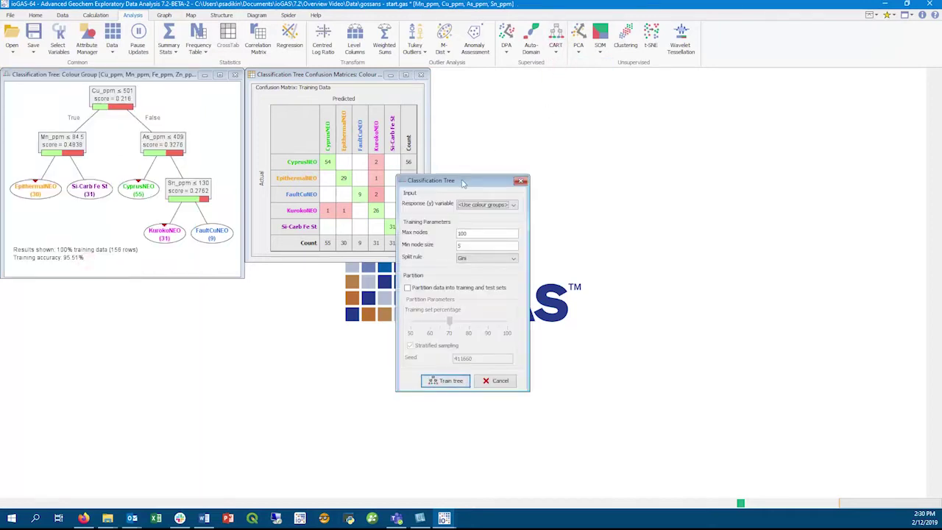
pyautogui.moveTo(460, 180); pyautogui.dragTo(549, 156)
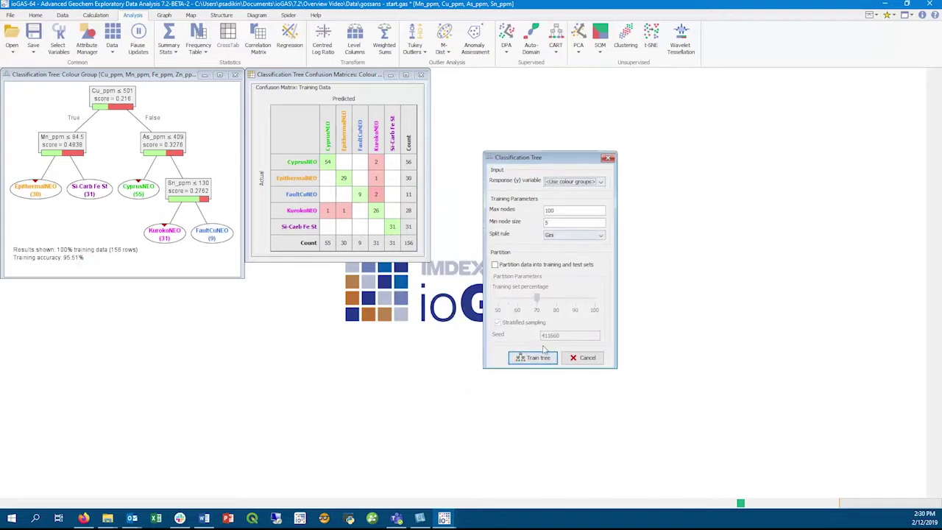
pyautogui.click(533, 357)
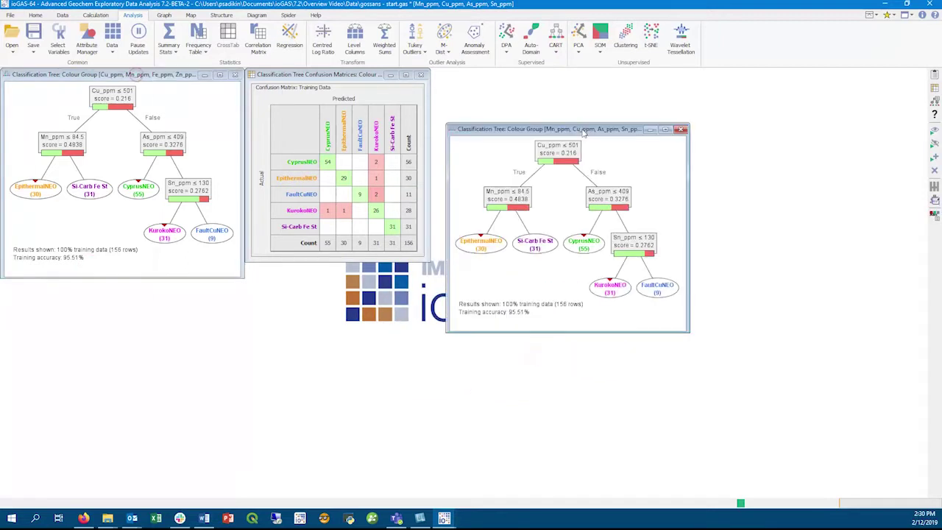
pyautogui.moveTo(688, 153); pyautogui.dragTo(747, 153)
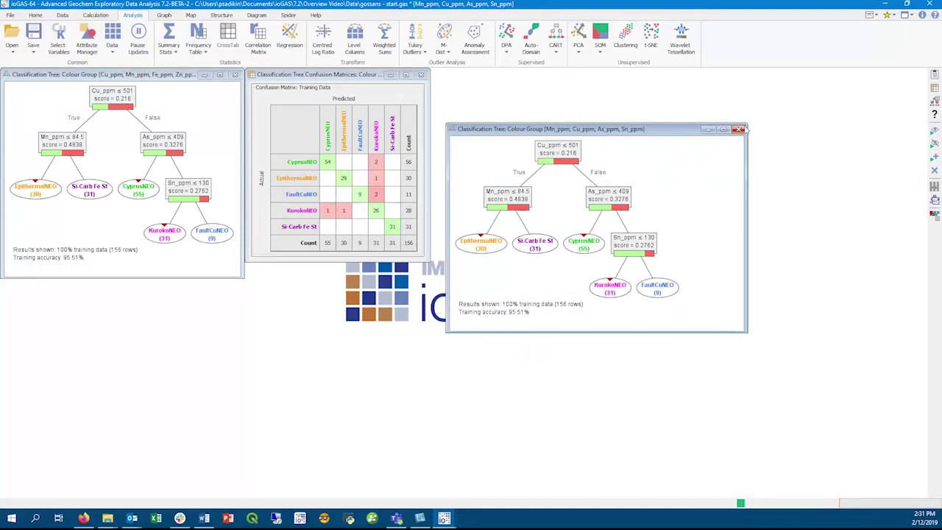
pyautogui.click(739, 130)
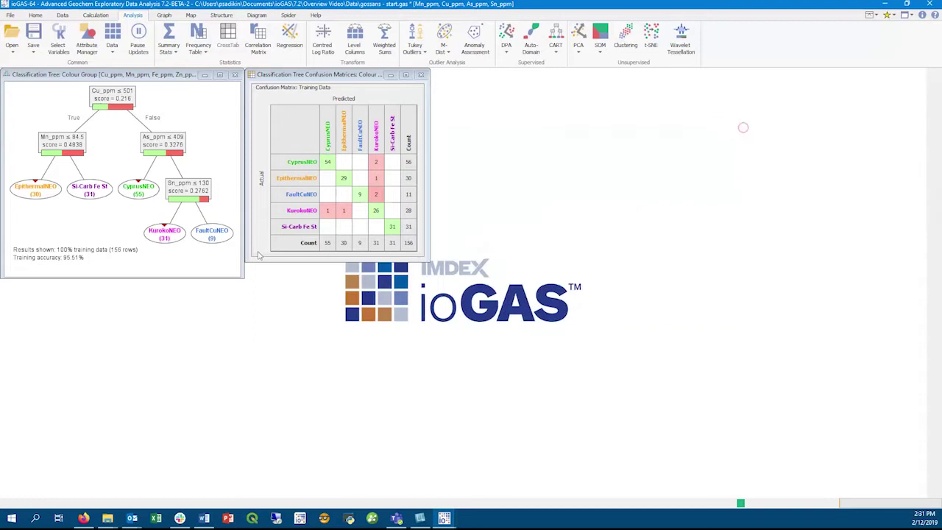
# Cross-validate the tree starting at 20 max nodes and confirm 14 nodes gives the best accuracy.
pyautogui.click(76, 79)
pyautogui.click(933, 115)
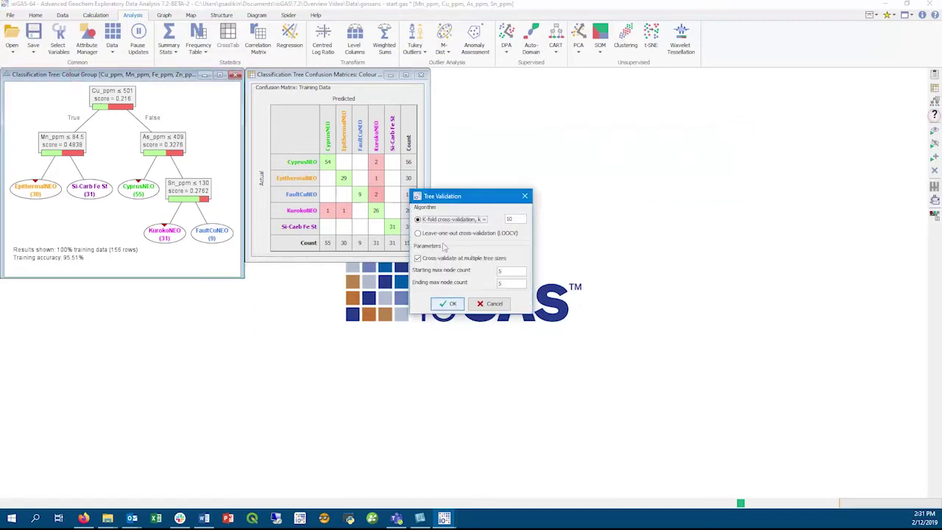
pyautogui.doubleClick(505, 272)
pyautogui.write('20')
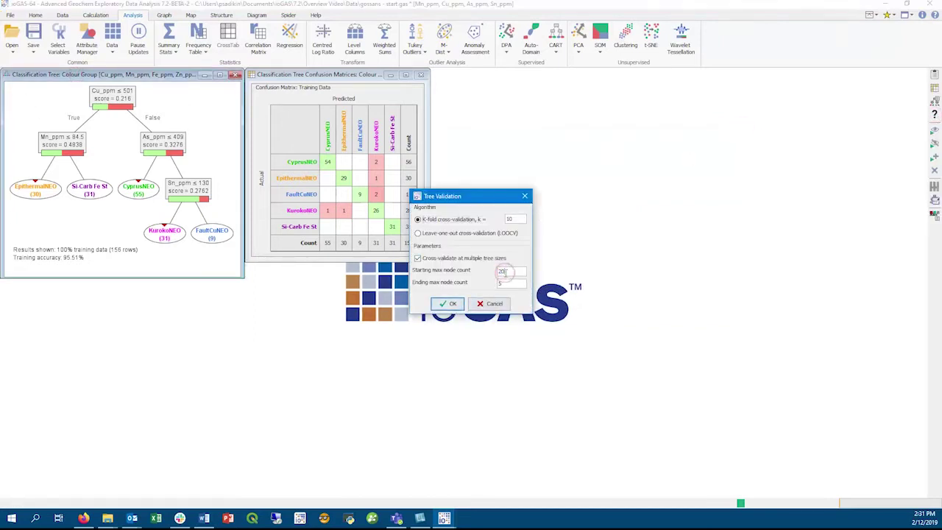
pyautogui.click(449, 304)
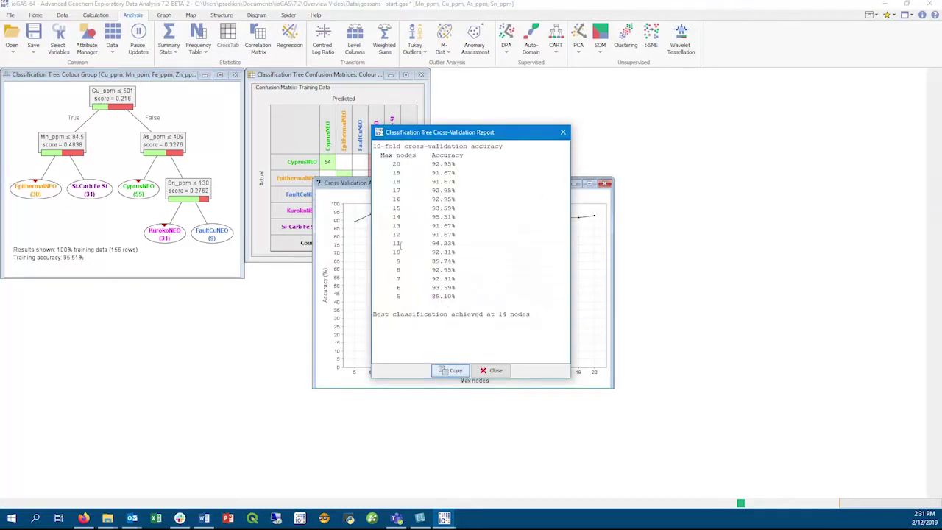
pyautogui.moveTo(478, 139); pyautogui.dragTo(738, 150)
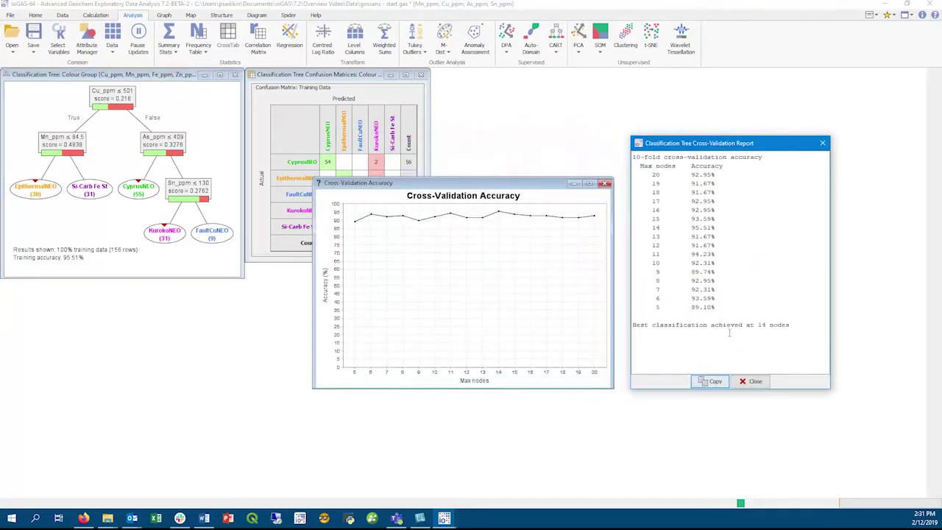
pyautogui.moveTo(809, 324); pyautogui.dragTo(632, 325)
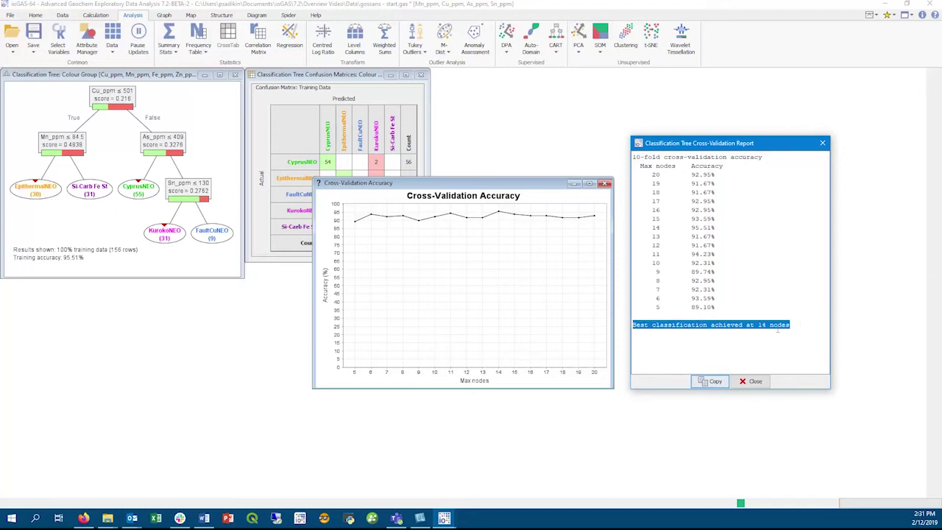
pyautogui.click(743, 384)
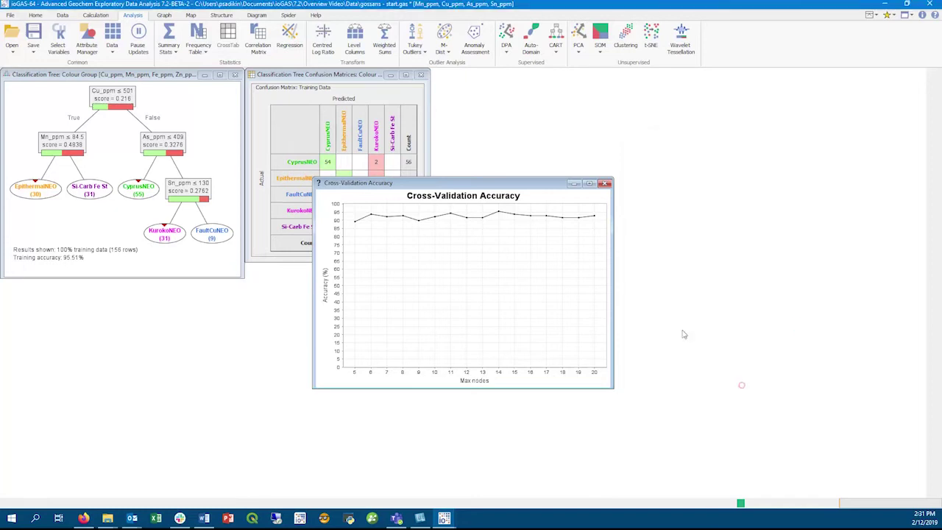
# Rebuild the tree at 14 max nodes on a 70/30 split, giving 96.26% training and 91.84% test accuracy.
pyautogui.click(604, 183)
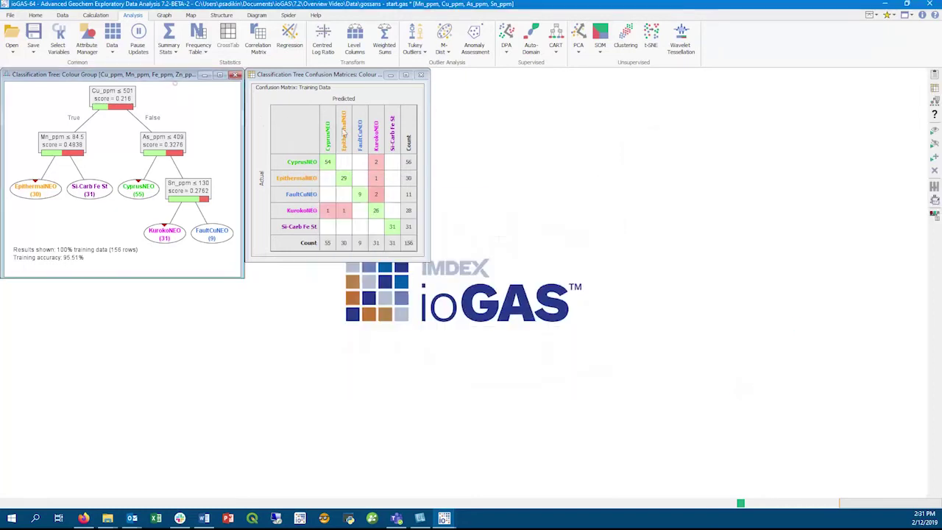
pyautogui.click(175, 83)
pyautogui.click(932, 110)
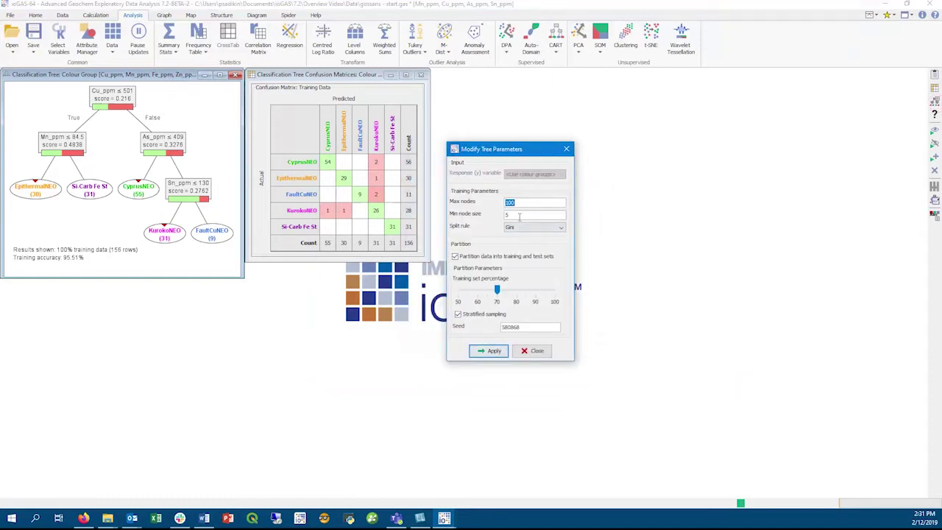
pyautogui.write('14')
pyautogui.moveTo(498, 290)
pyautogui.mouseDown()
pyautogui.moveTo(519, 294)
pyautogui.moveTo(498, 292)
pyautogui.mouseUp()
pyautogui.click(494, 351)
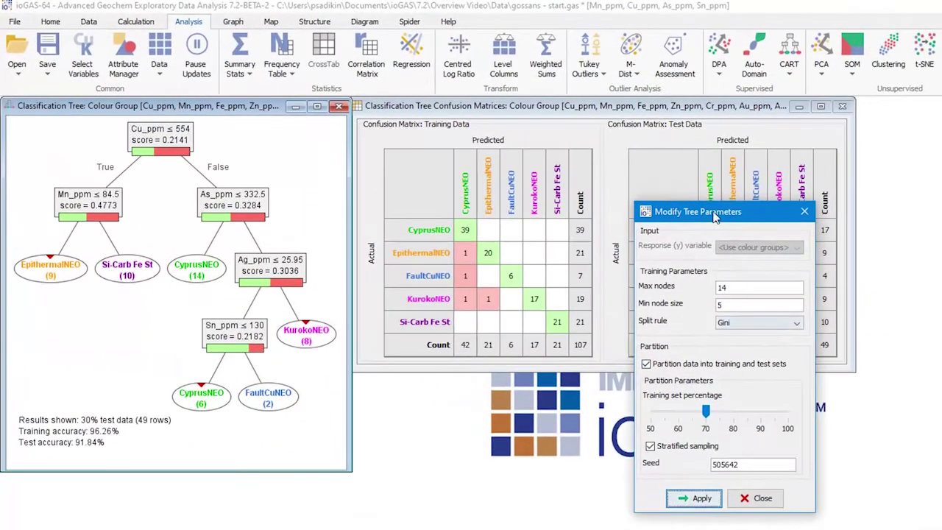
pyautogui.moveTo(678, 205); pyautogui.dragTo(916, 205)
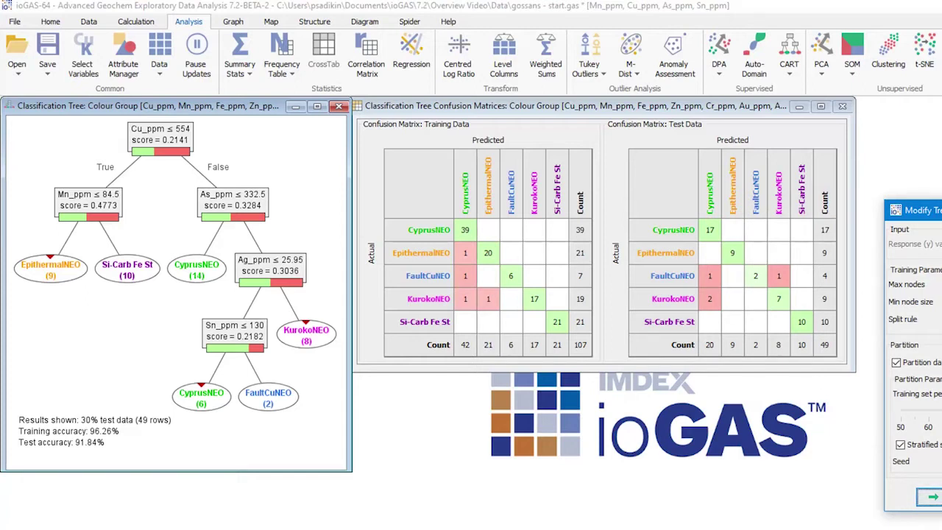
pyautogui.press('Escape')
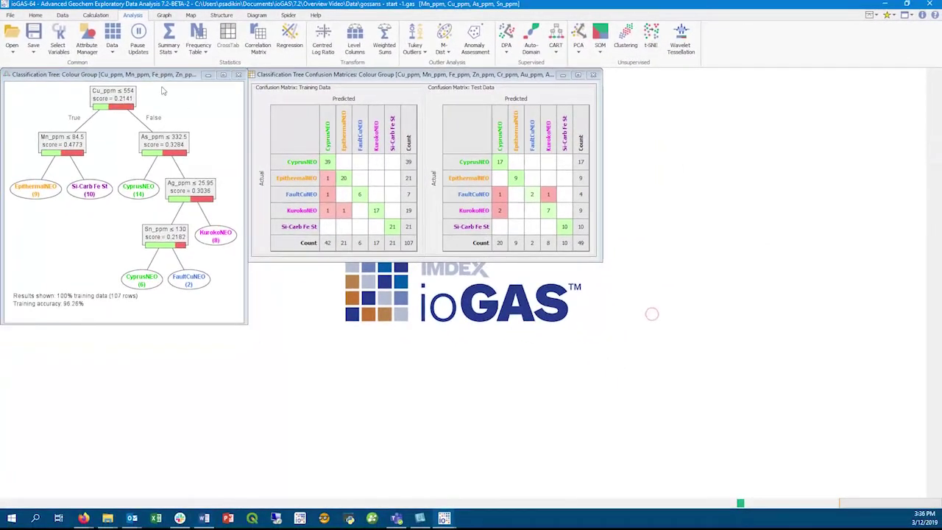
# Hide the group of 8 samples in the colour group attribute settings.
pyautogui.press('F5')
pyautogui.click(668, 146)
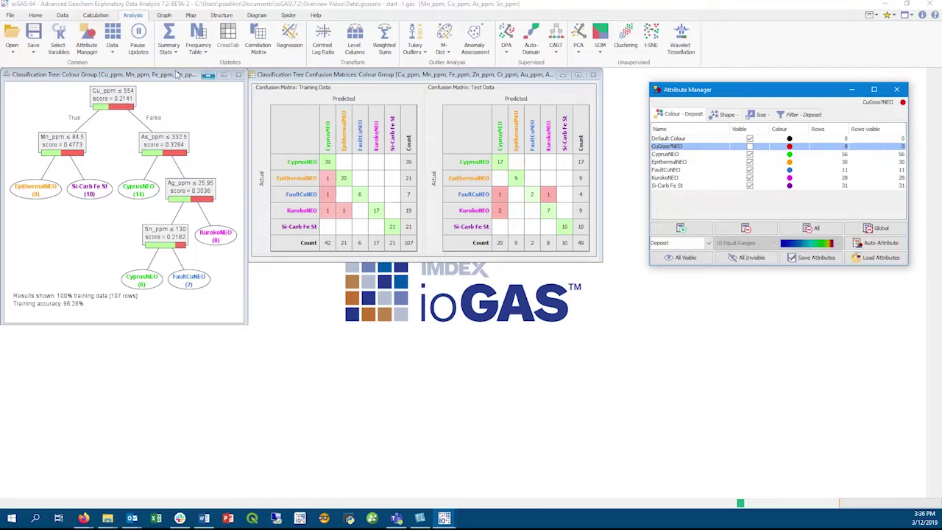
pyautogui.click(171, 74)
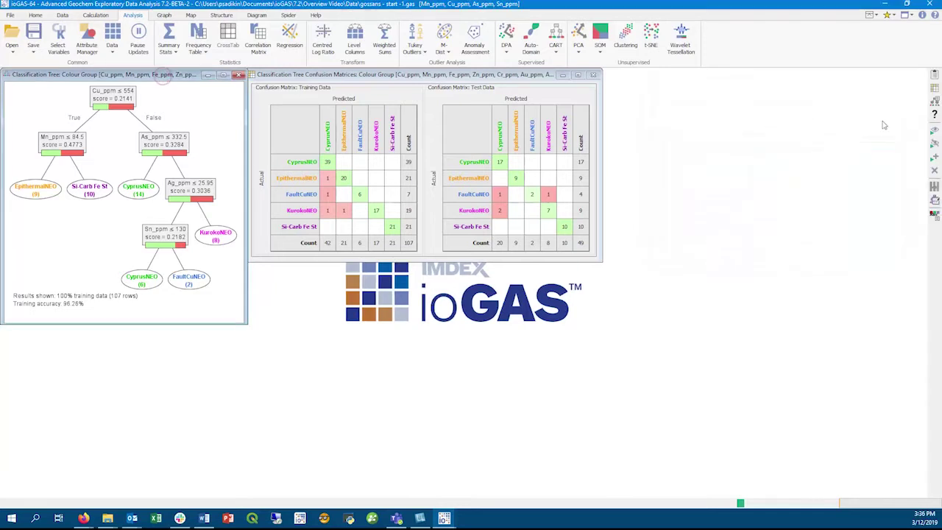
# Run the tree on visible rows, then invisible rows, then all 164 rows.
pyautogui.click(934, 132)
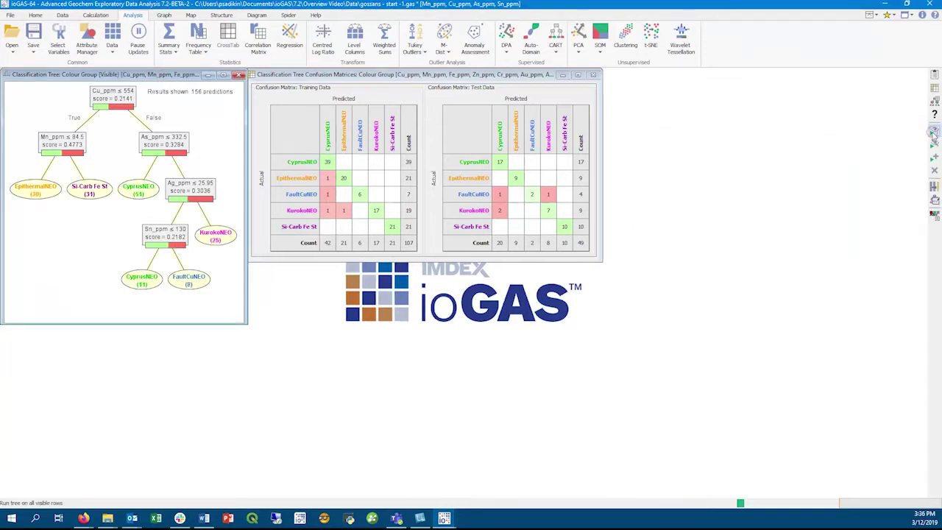
pyautogui.click(934, 143)
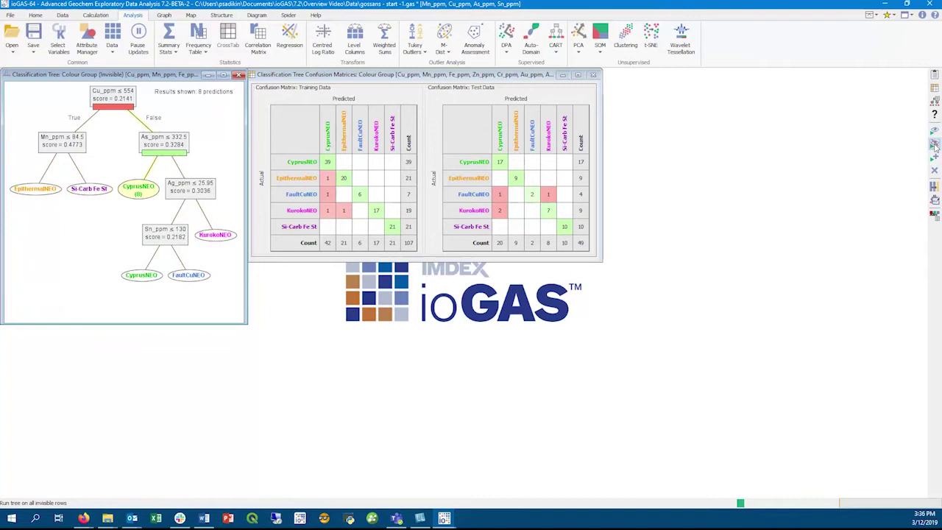
pyautogui.click(86, 41)
pyautogui.press('Escape')
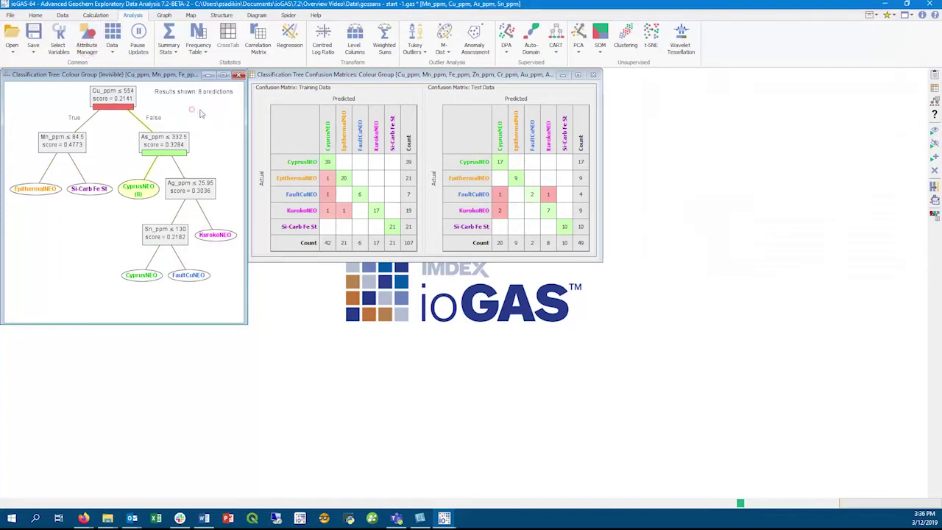
pyautogui.click(933, 157)
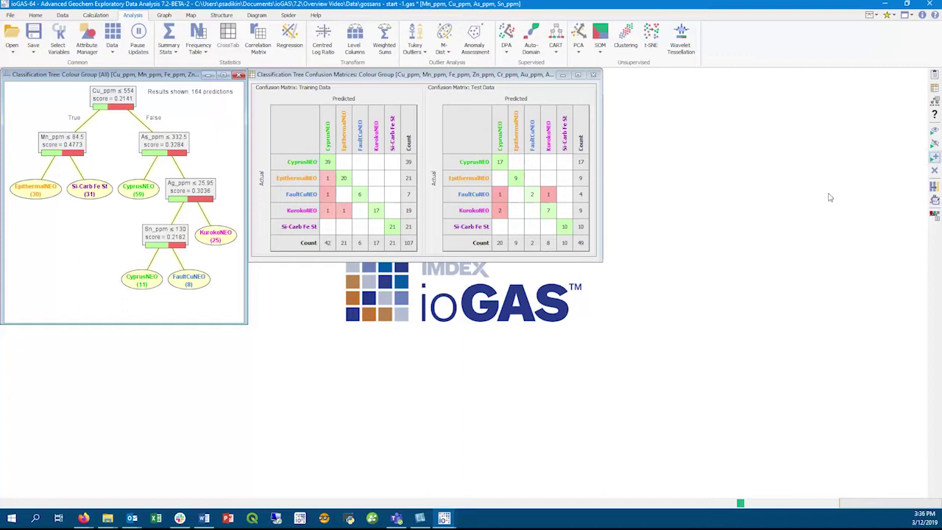
# Save the tree's predictions for the invisible rows as a Colour Group Classification Invisible column.
pyautogui.click(933, 145)
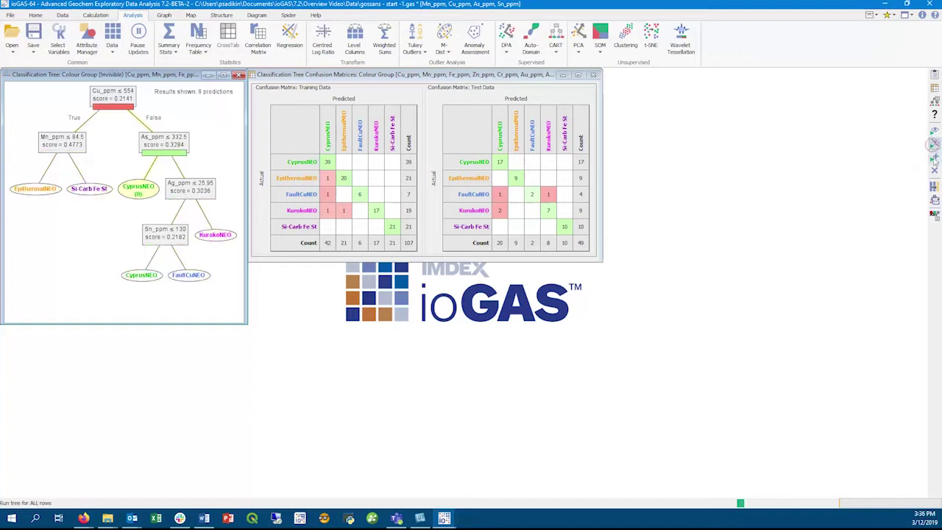
pyautogui.click(933, 187)
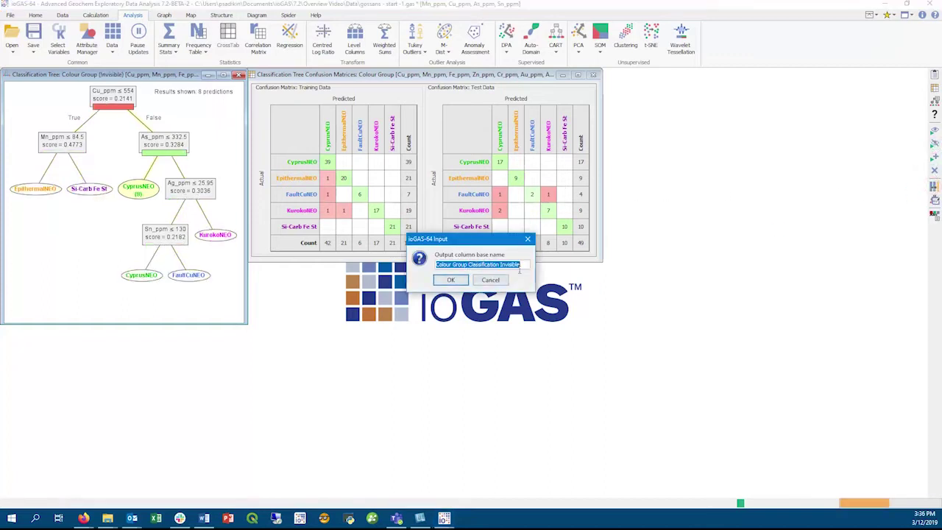
pyautogui.click(451, 280)
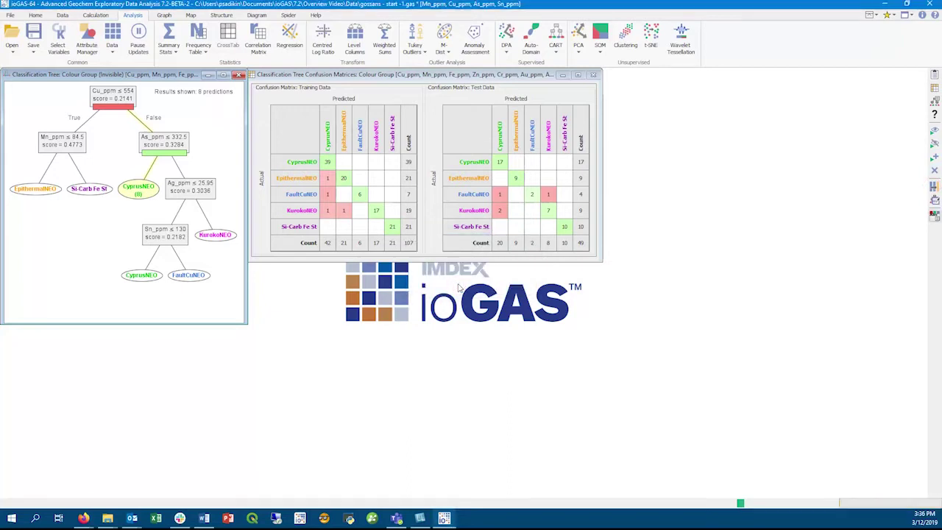
# View all data columns and check that rows 156–163 are classed as CyprusNEO.
pyautogui.click(112, 46)
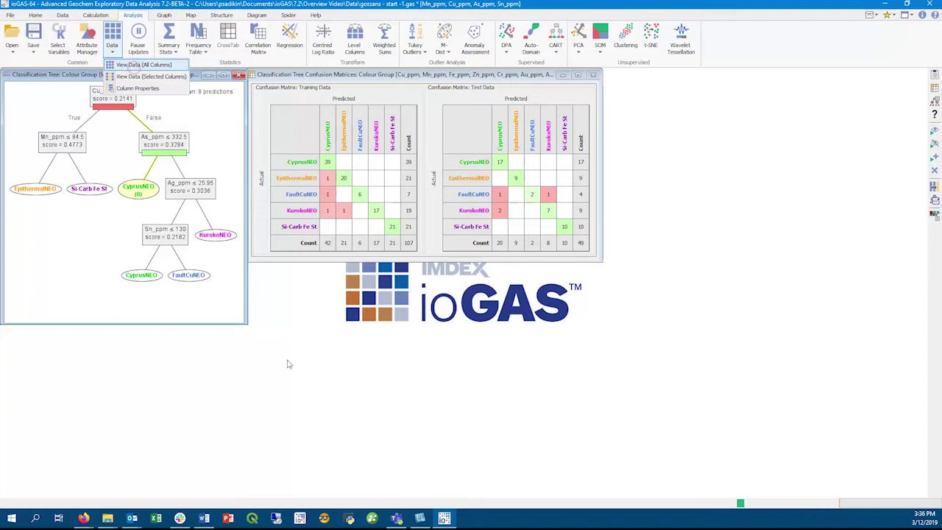
pyautogui.click(136, 65)
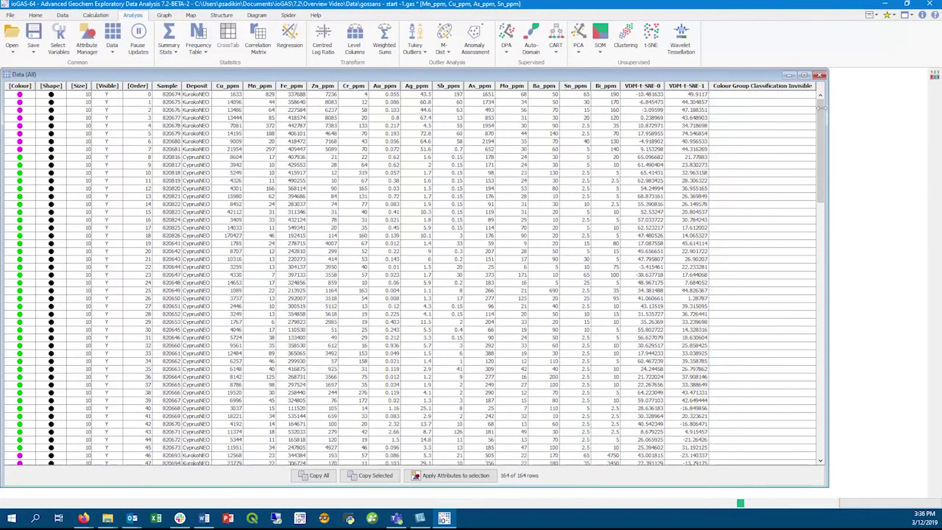
pyautogui.moveTo(821, 110); pyautogui.dragTo(821, 184)
pyautogui.moveTo(824, 443); pyautogui.dragTo(824, 445)
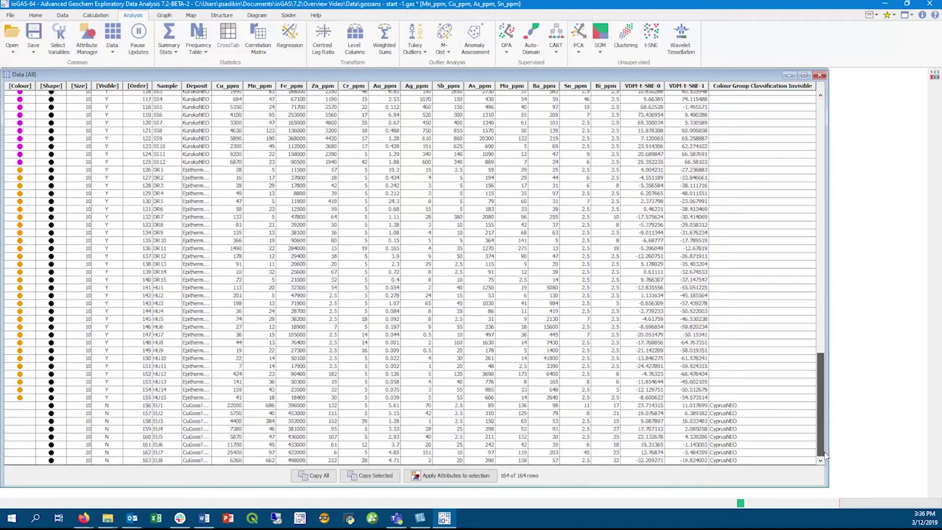
pyautogui.click(748, 415)
pyautogui.click(747, 406)
pyautogui.keyDown('shift'); pyautogui.click(744, 460); pyautogui.keyUp('shift')
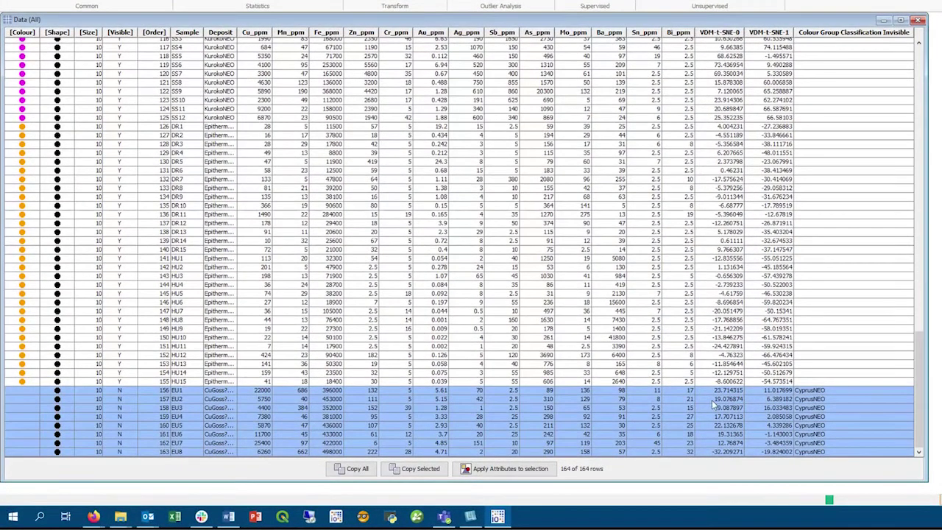
pyautogui.click(883, 23)
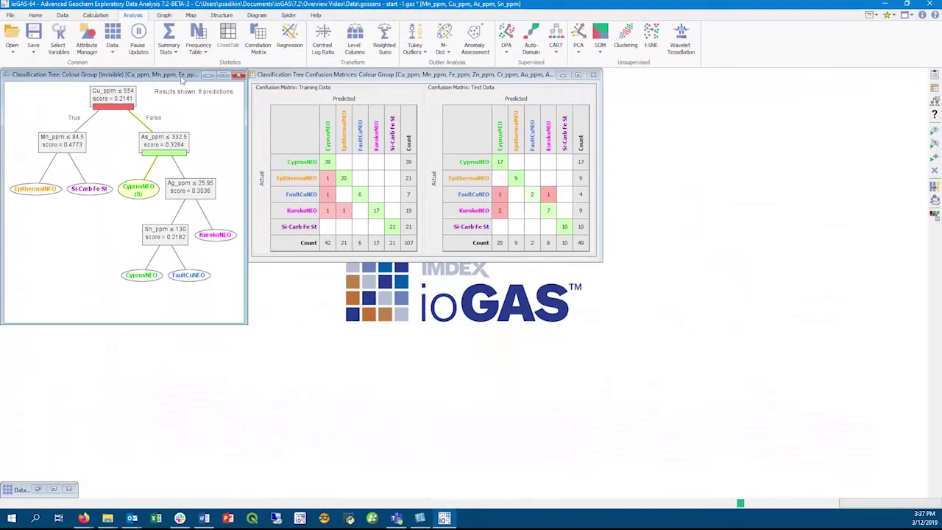
# Minimize the tree windows and build a 500-tree random forest with Gini splitting.
pyautogui.click(209, 72)
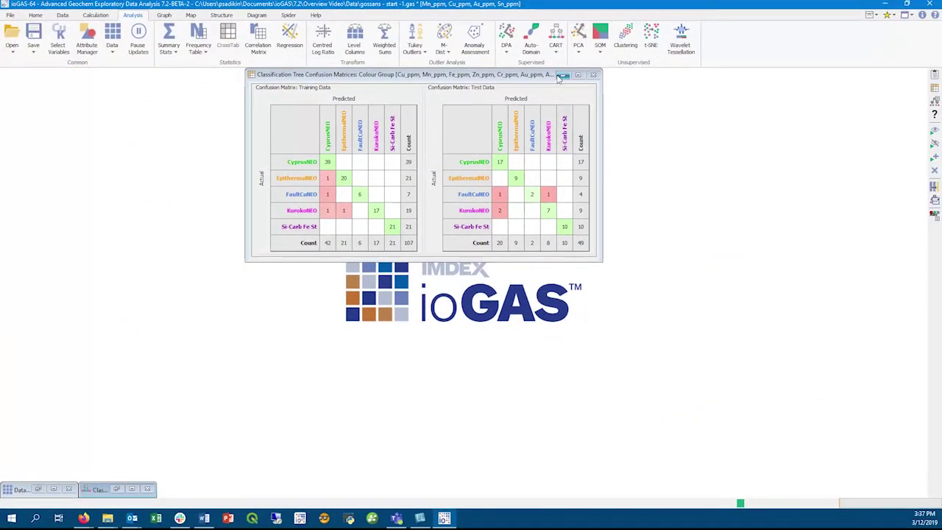
pyautogui.click(561, 75)
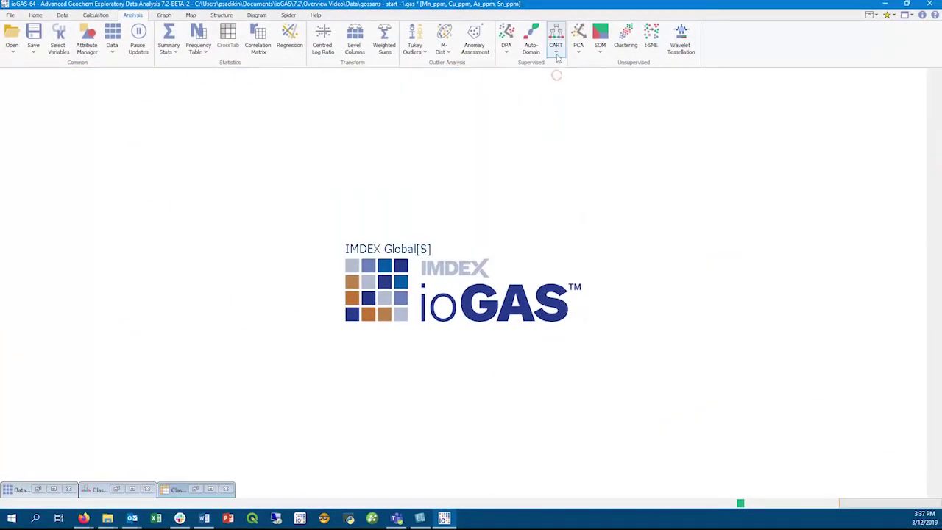
pyautogui.click(555, 46)
pyautogui.click(574, 77)
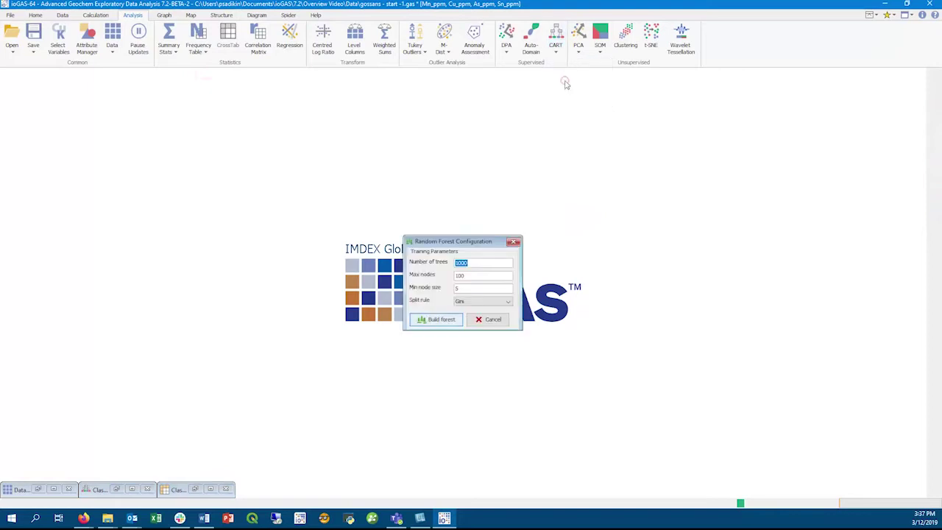
pyautogui.doubleClick(478, 262)
pyautogui.write('500')
pyautogui.click(469, 301)
pyautogui.click(460, 309)
pyautogui.click(437, 319)
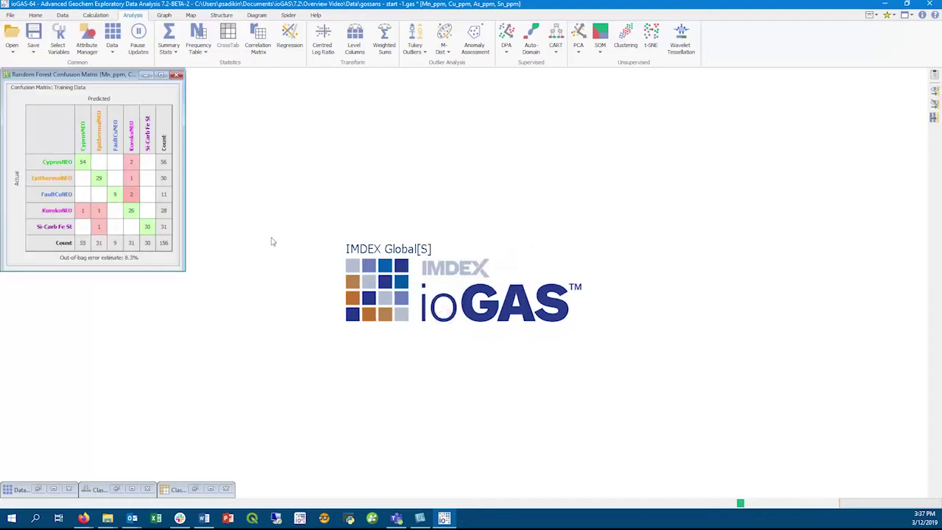
# Review the random forest report showing 500 trees and an 8.3% out-of-bag error.
pyautogui.click(933, 75)
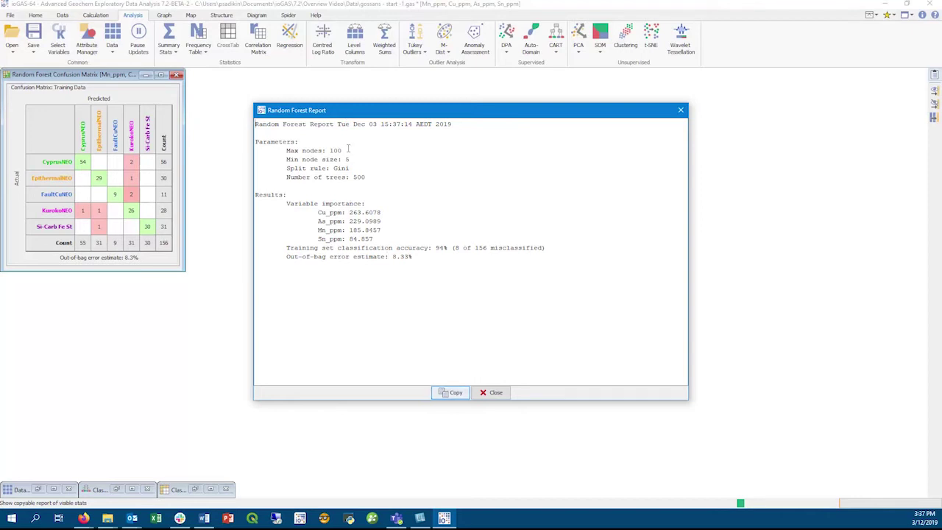
pyautogui.moveTo(370, 181); pyautogui.dragTo(287, 177)
pyautogui.click(395, 184)
pyautogui.click(495, 393)
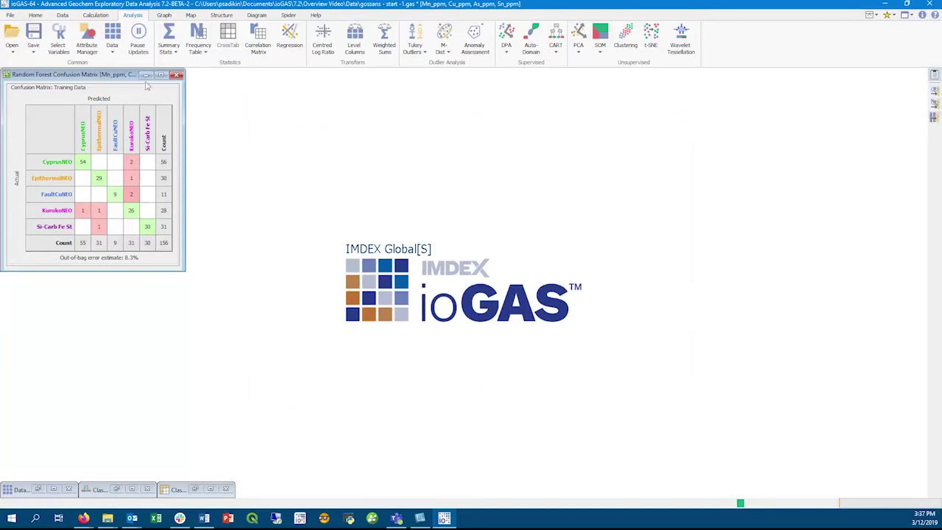
# Select all element variables except Cu_ppm as the predictors.
pyautogui.click(146, 75)
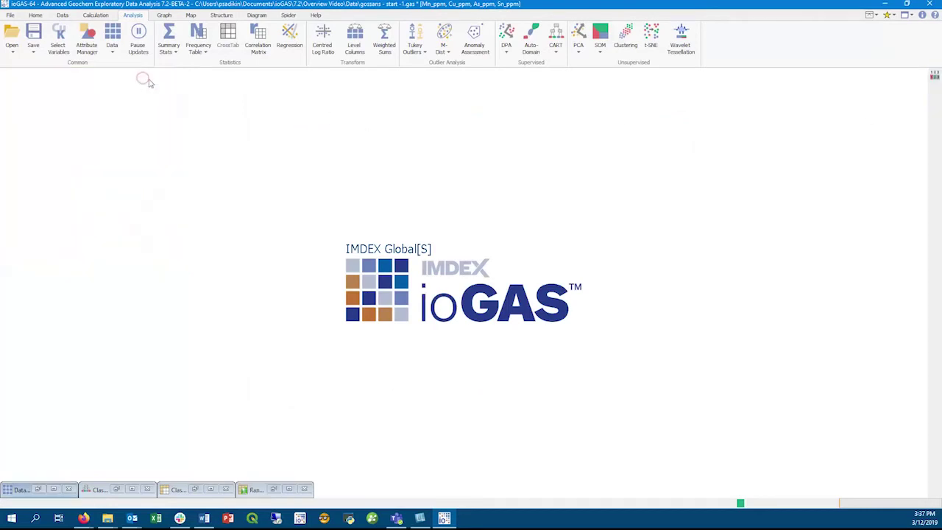
pyautogui.click(557, 46)
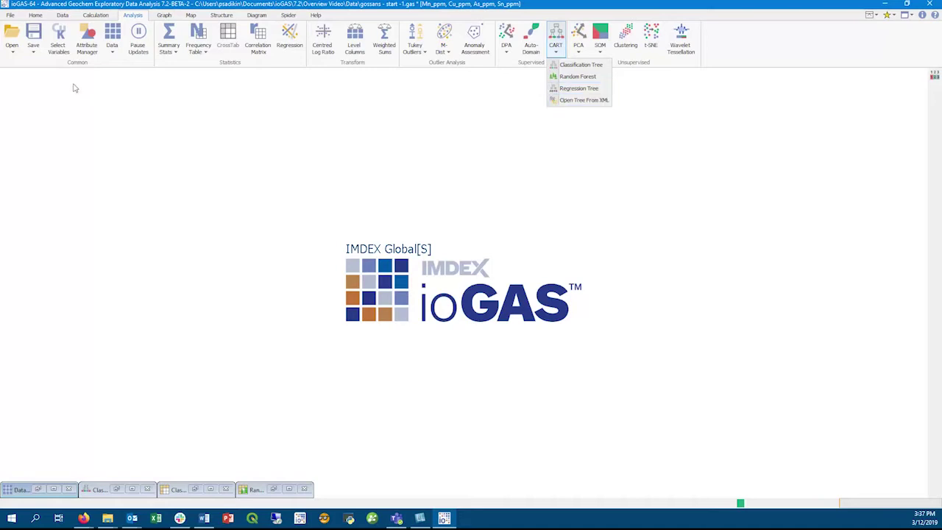
pyautogui.click(59, 41)
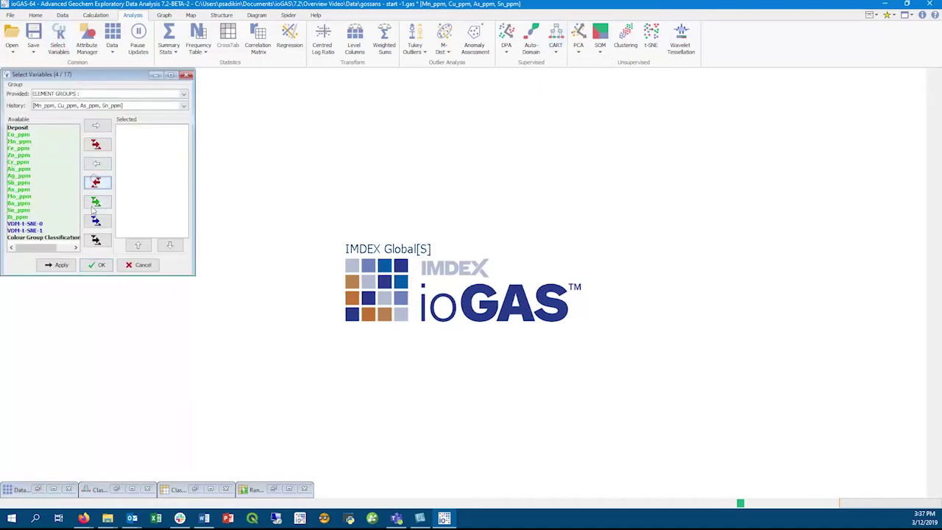
pyautogui.click(96, 182)
pyautogui.doubleClick(143, 133)
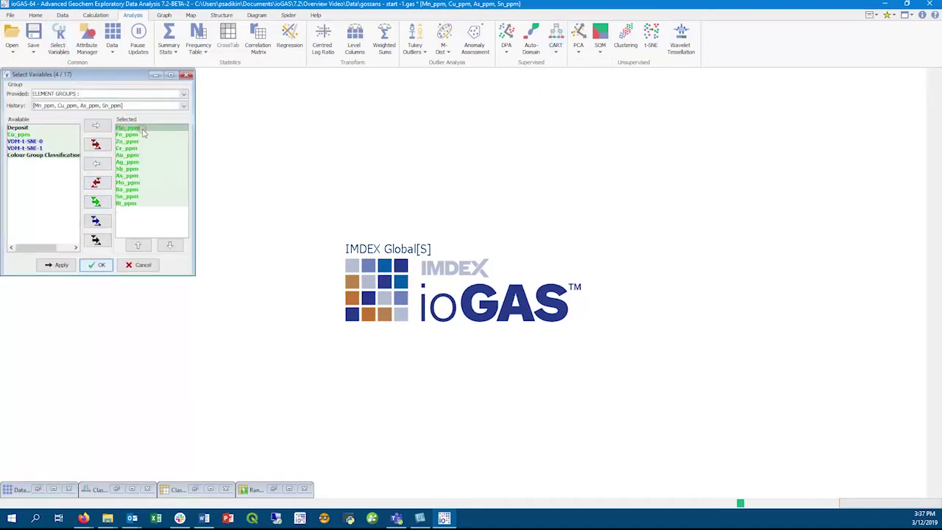
pyautogui.click(33, 135)
pyautogui.click(101, 265)
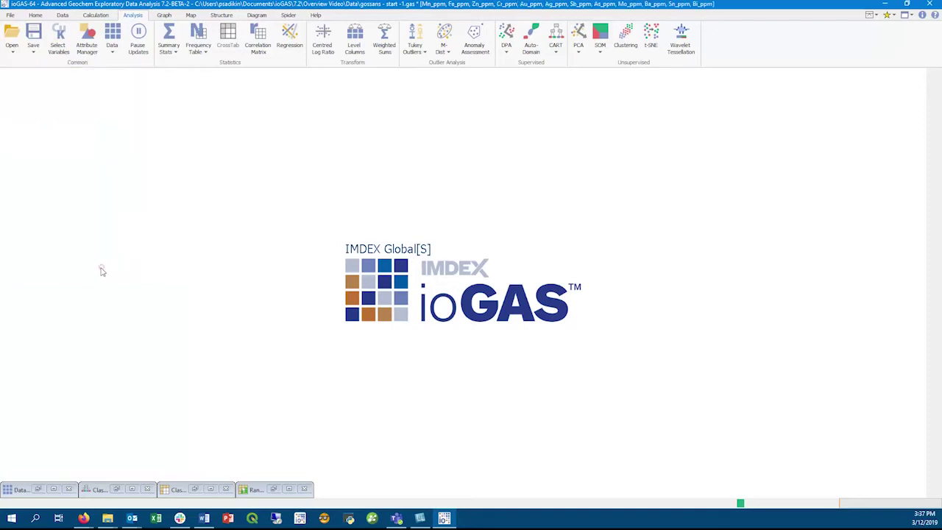
# Train a regression tree with Cu_ppm as the response and no data partitioning.
pyautogui.click(555, 48)
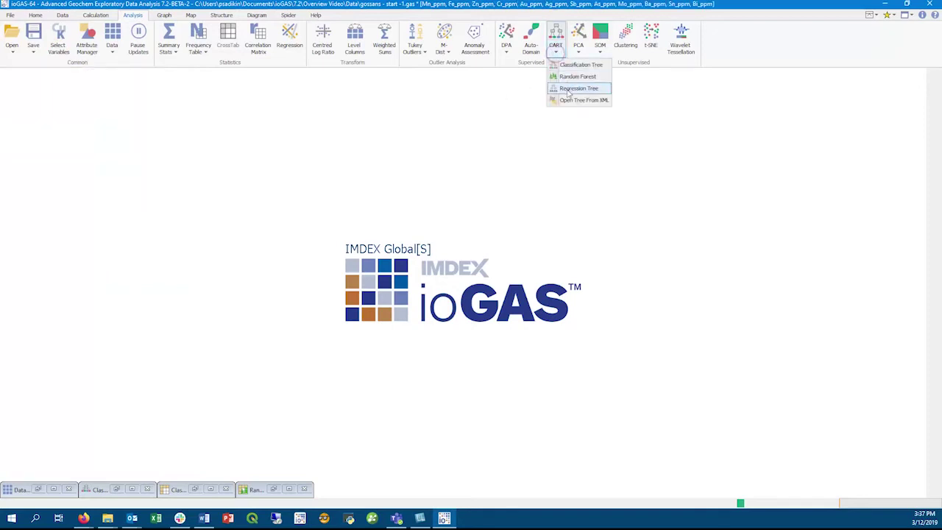
pyautogui.click(568, 88)
pyautogui.click(491, 218)
pyautogui.click(489, 226)
pyautogui.doubleClick(478, 248)
pyautogui.press('Tab')
pyautogui.click(453, 288)
pyautogui.click(453, 288)
pyautogui.click(457, 369)
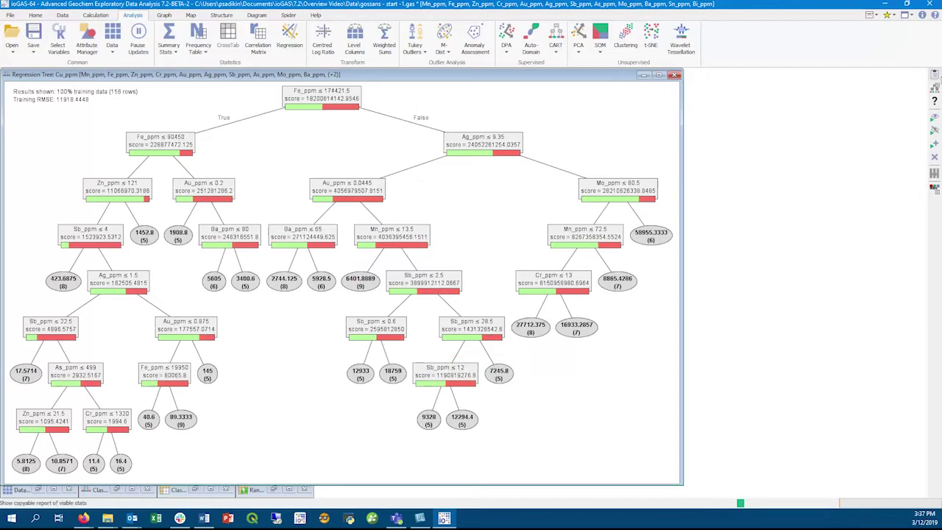
# Review the regression tree report's training RMSE of 11918.4448.
pyautogui.click(934, 75)
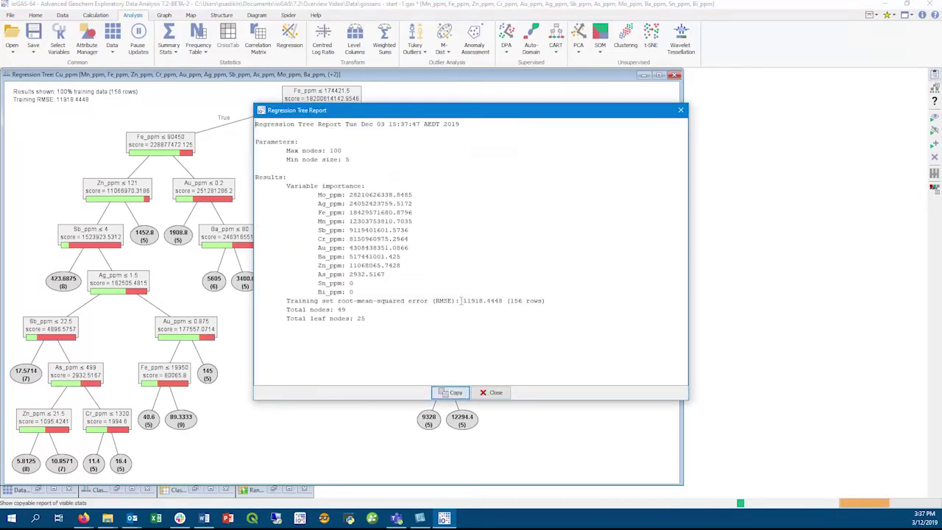
pyautogui.moveTo(460, 300); pyautogui.dragTo(545, 300)
pyautogui.click(543, 301)
pyautogui.click(496, 393)
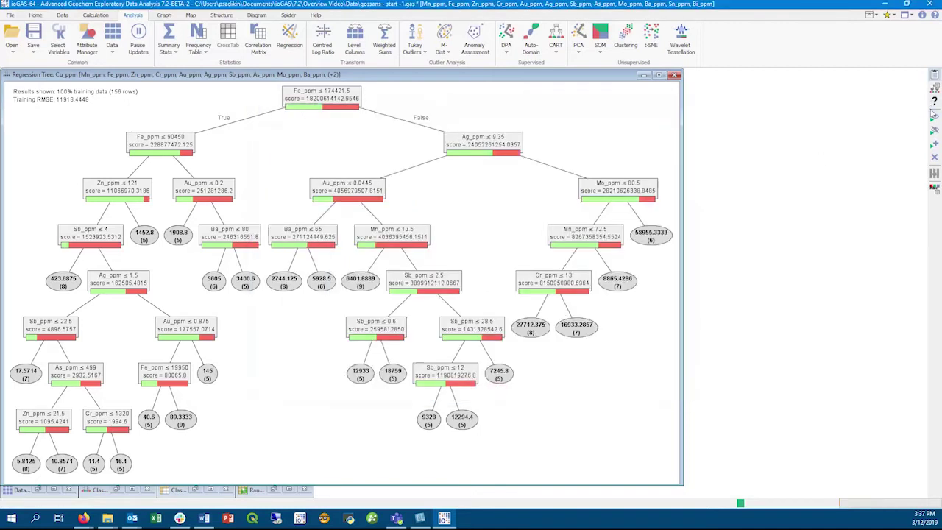
# Run the Cu_ppm regression tree on the invisible rows and save predictions as Cu_ppm Regression Invisible columns.
pyautogui.click(933, 117)
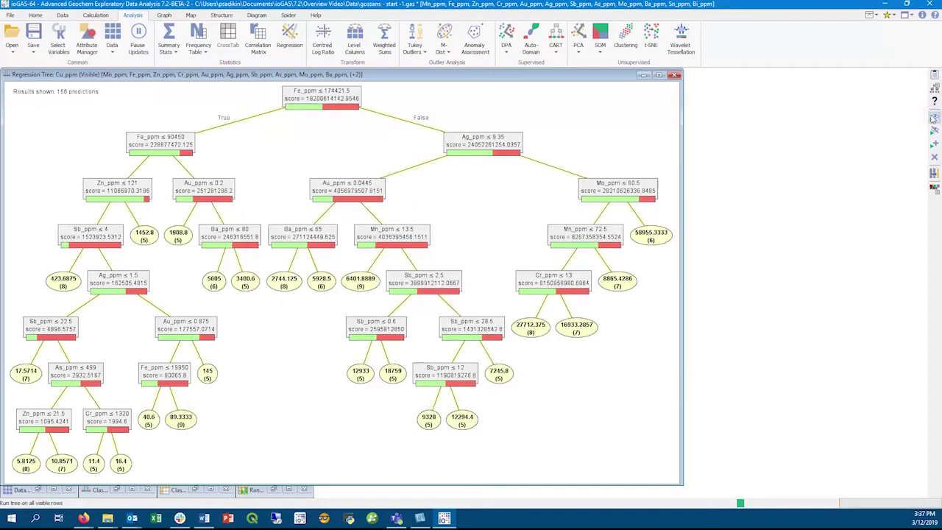
pyautogui.click(933, 129)
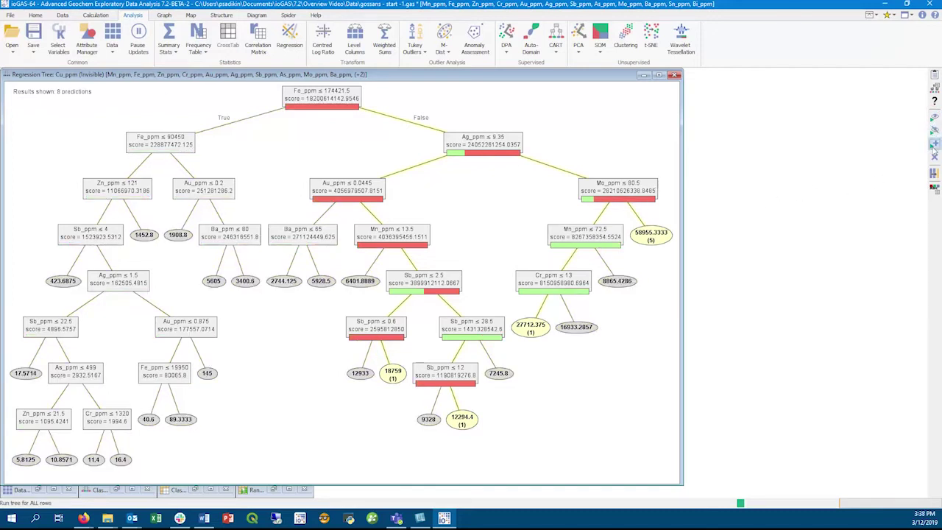
pyautogui.click(933, 144)
pyautogui.click(933, 130)
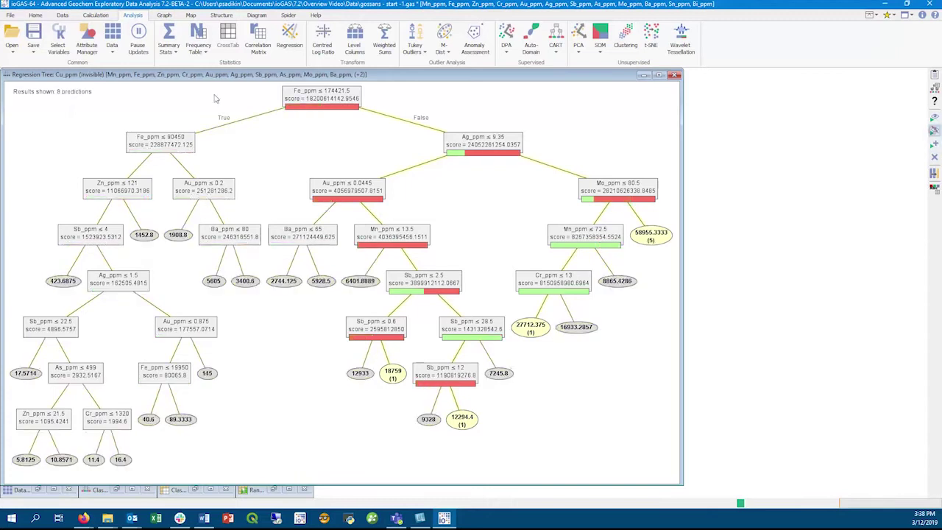
pyautogui.click(934, 175)
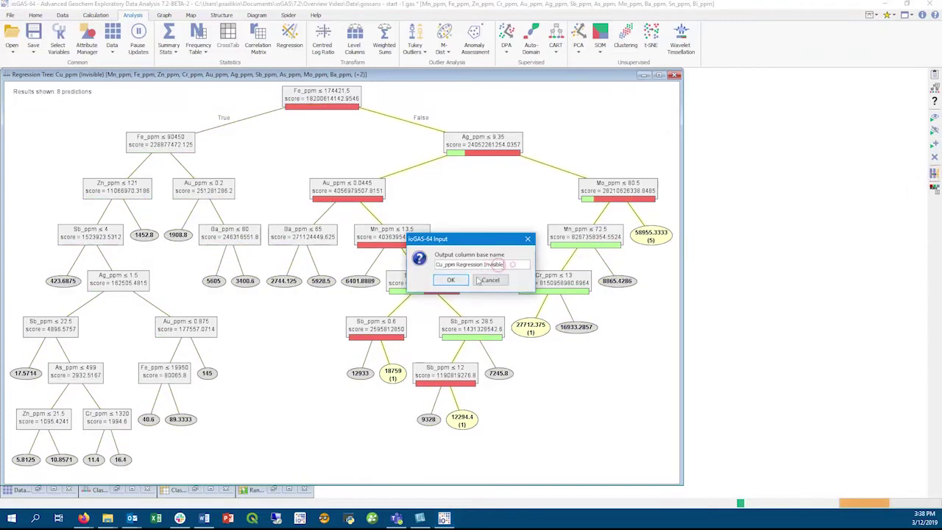
pyautogui.click(451, 280)
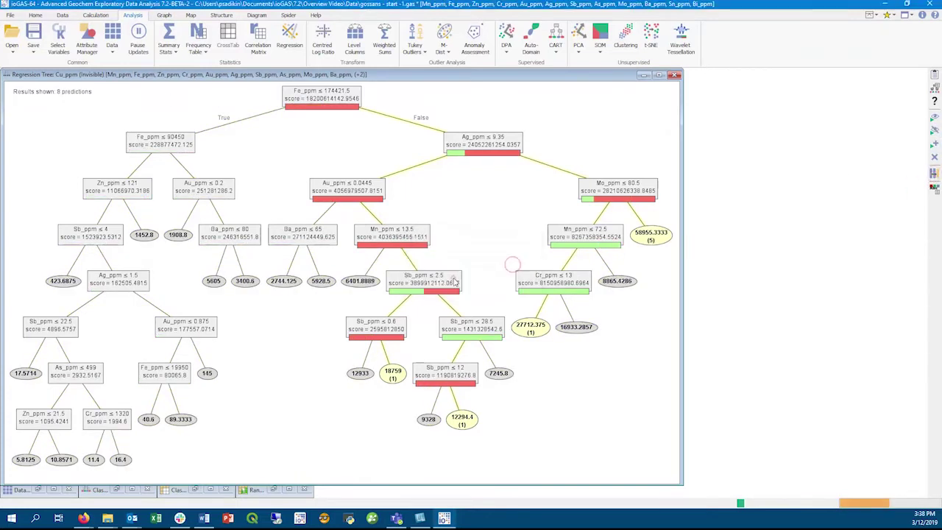
# Select only Cu_ppm and the new Cu_ppm regression prediction column.
pyautogui.click(59, 37)
pyautogui.click(96, 182)
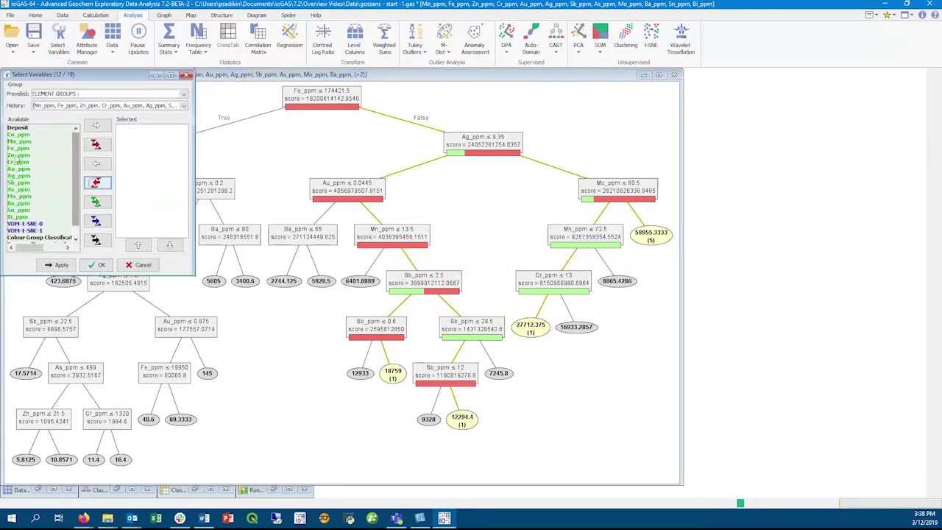
pyautogui.doubleClick(19, 134)
pyautogui.scroll(-1, 39, 193)
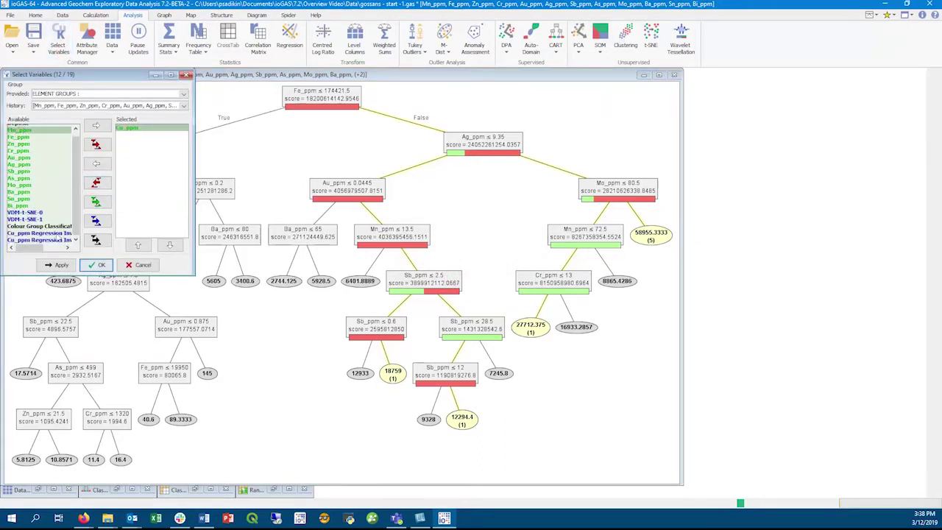
pyautogui.doubleClick(58, 235)
pyautogui.click(99, 265)
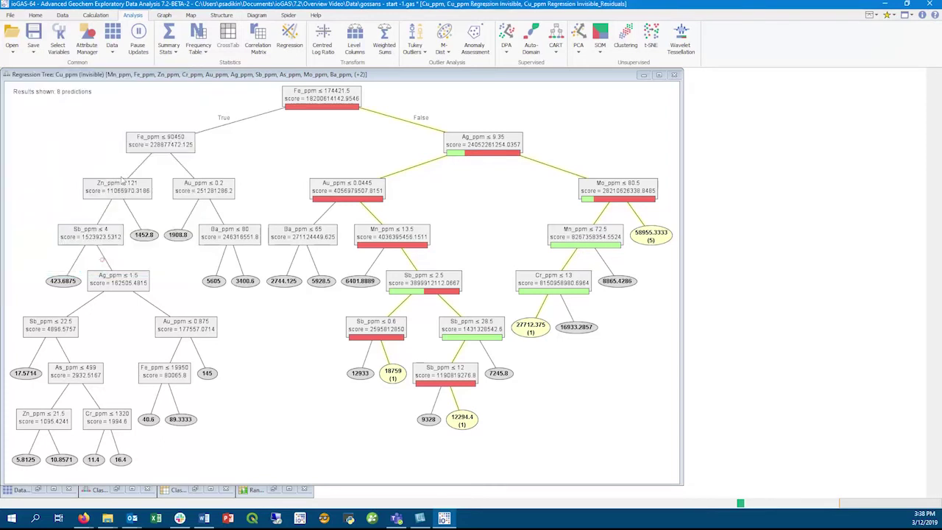
# View the data table of the selected columns, check the rows, then close it.
pyautogui.click(111, 45)
pyautogui.click(144, 75)
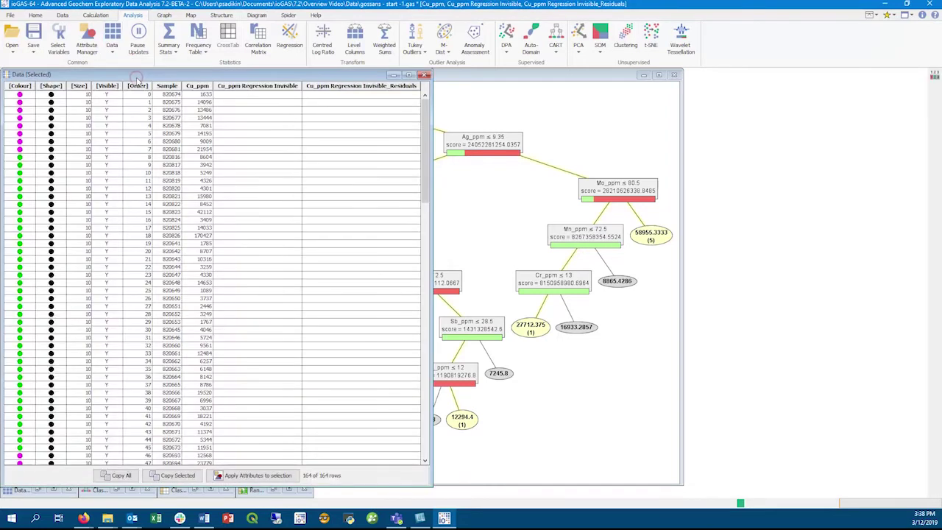
pyautogui.moveTo(424, 120); pyautogui.dragTo(411, 393)
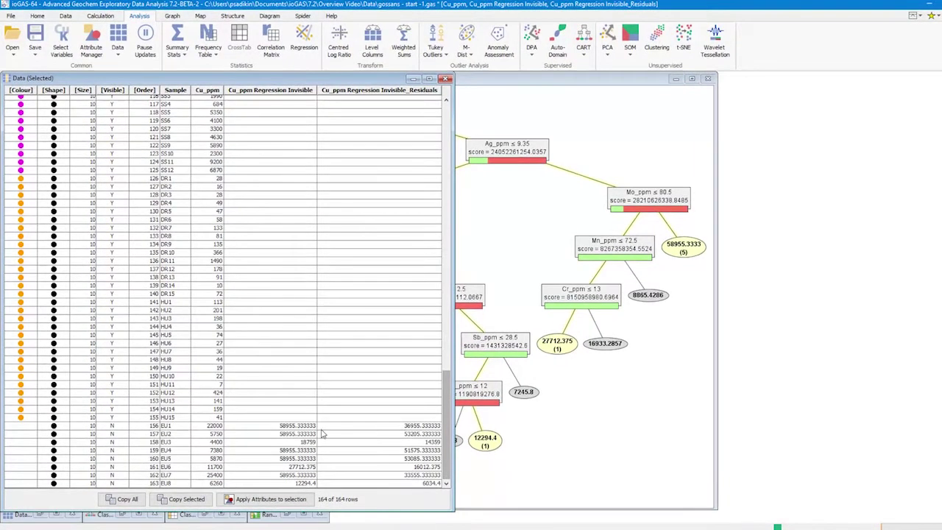
pyautogui.moveTo(322, 434); pyautogui.dragTo(324, 426)
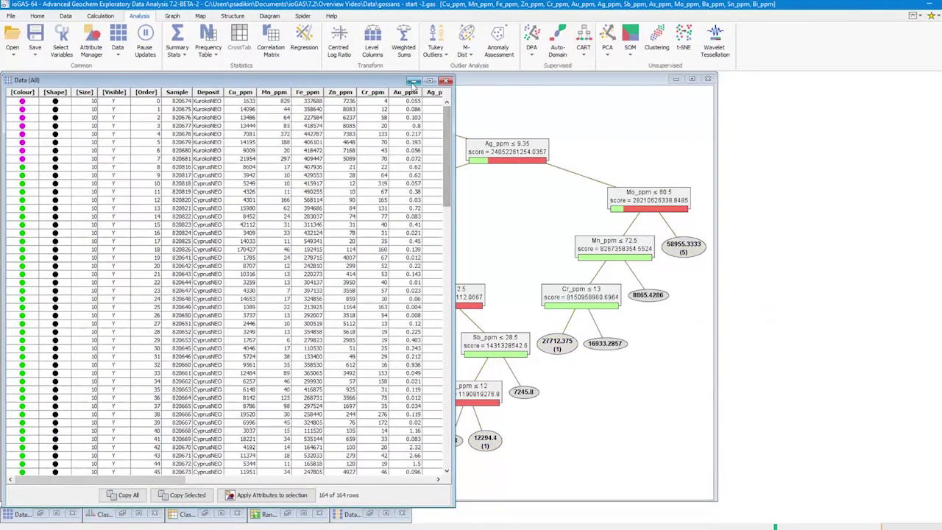
pyautogui.click(414, 81)
pyautogui.click(676, 79)
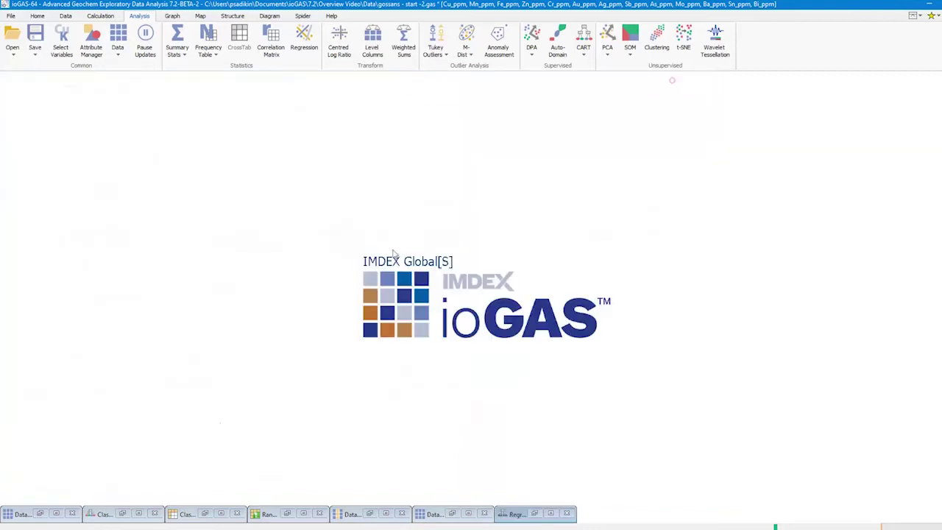
pyautogui.click(123, 514)
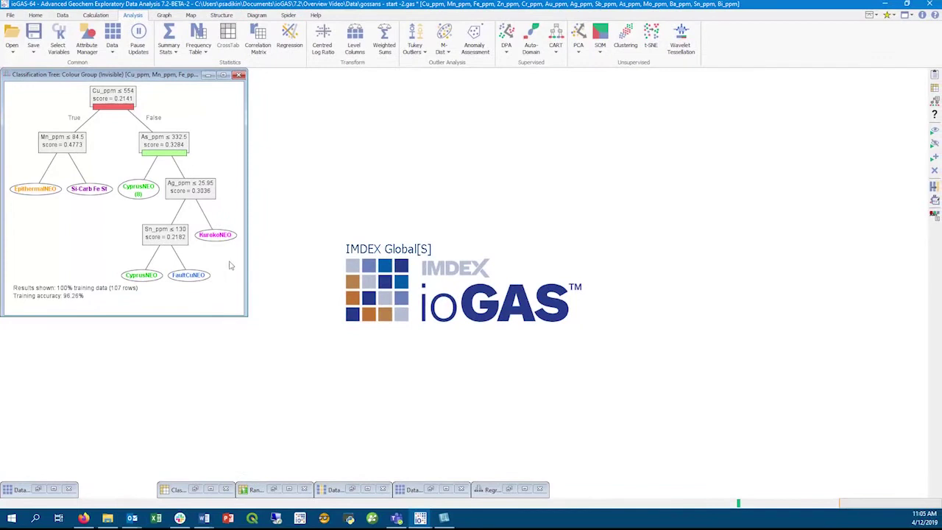
pyautogui.click(209, 76)
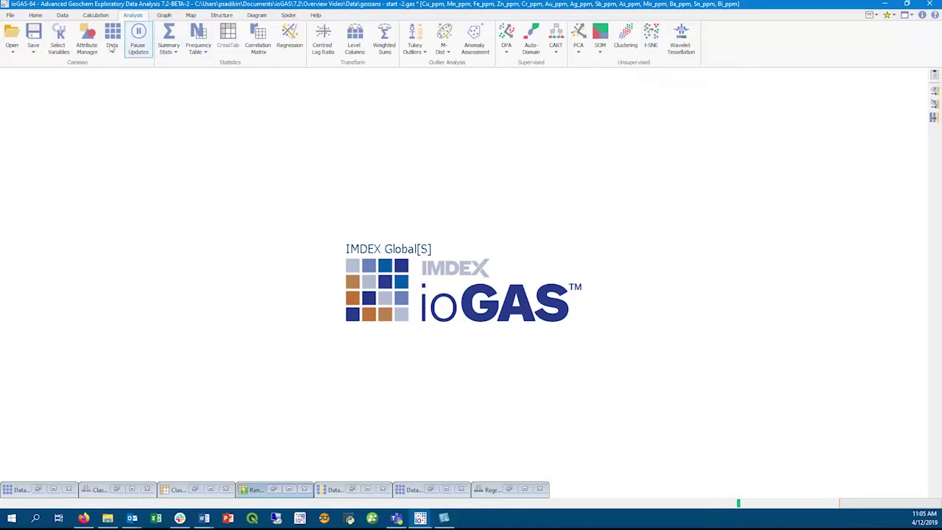
# Set up t-SNE with van der Maaten, Barnes Hut and the Log 10, Z-Score, Scale 0.0 to 1.0 transform.
pyautogui.click(59, 40)
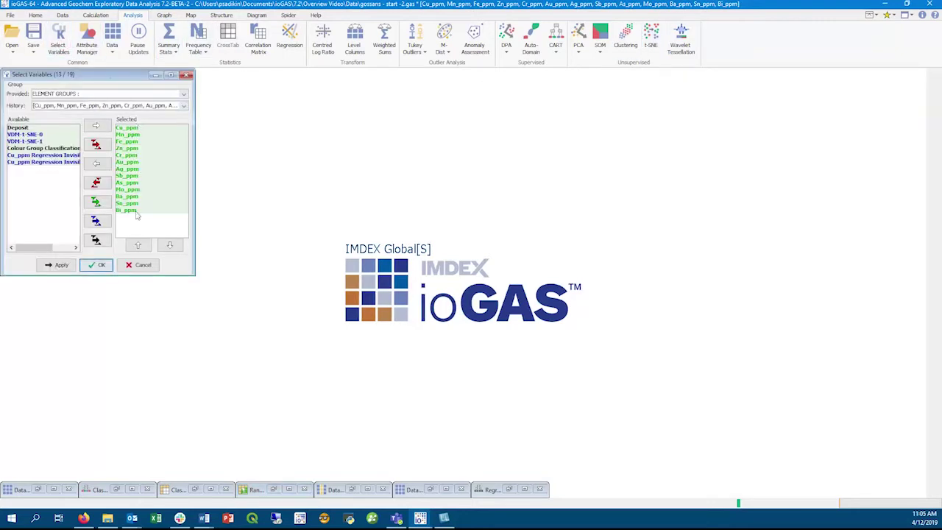
pyautogui.click(101, 266)
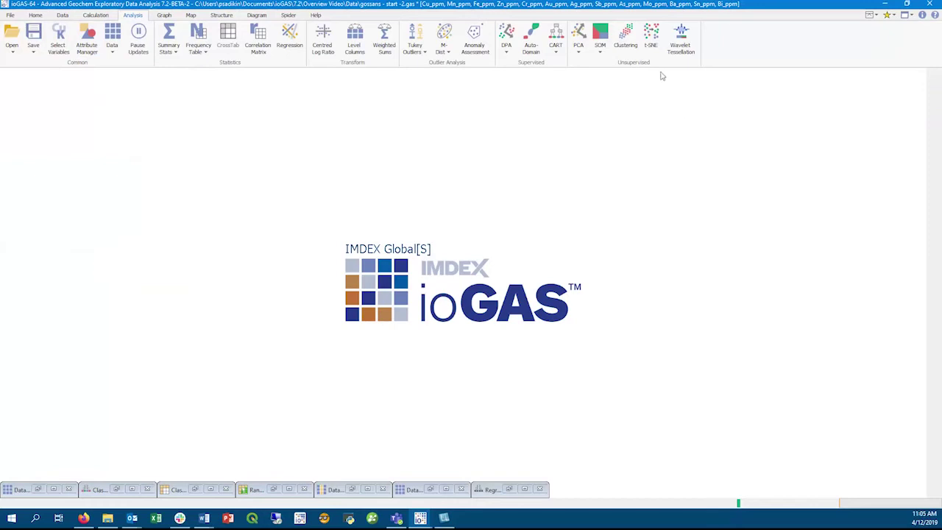
pyautogui.click(650, 46)
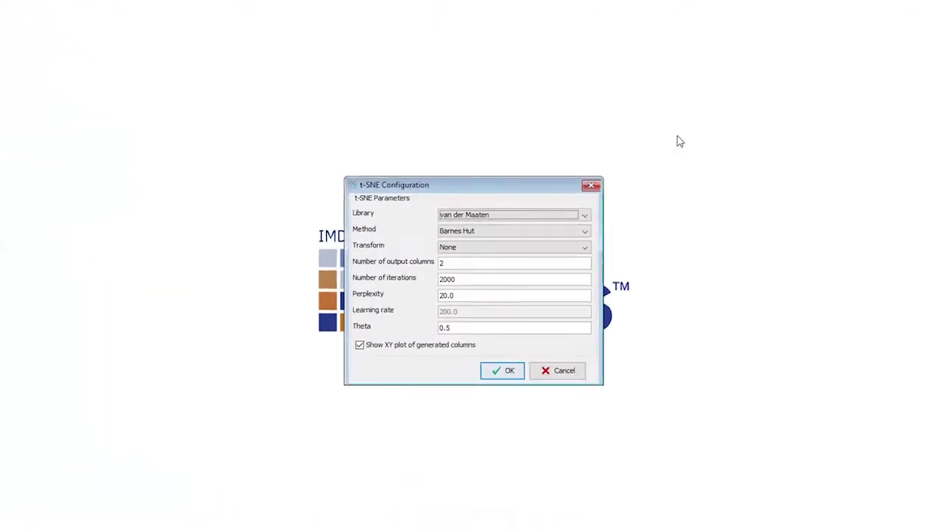
pyautogui.click(652, 177)
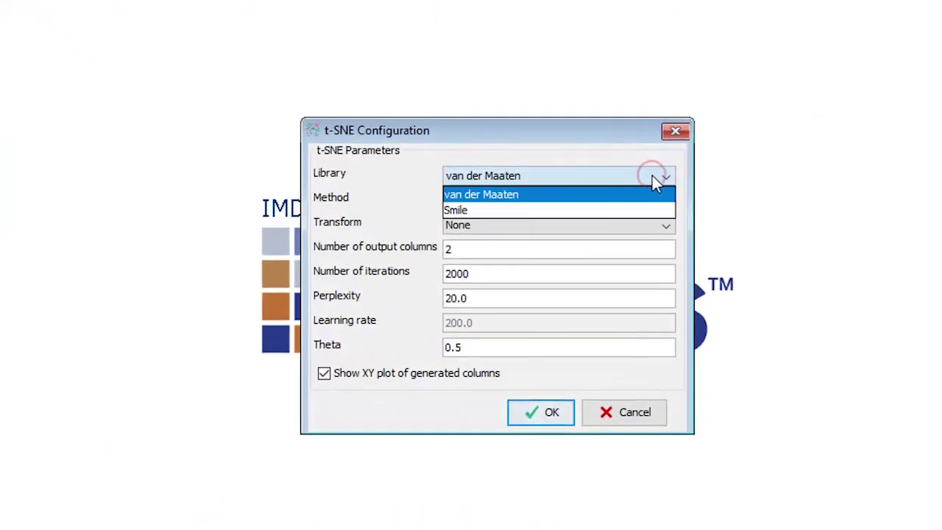
pyautogui.click(652, 176)
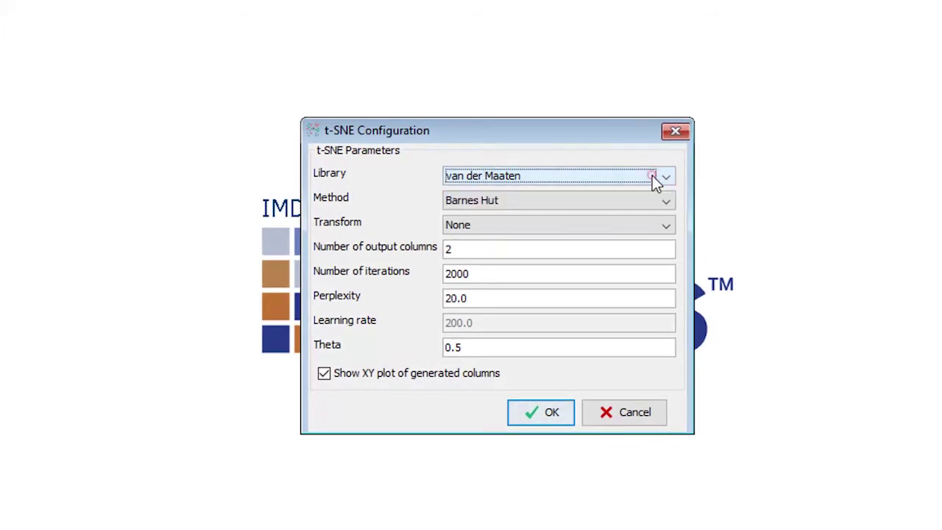
pyautogui.click(664, 203)
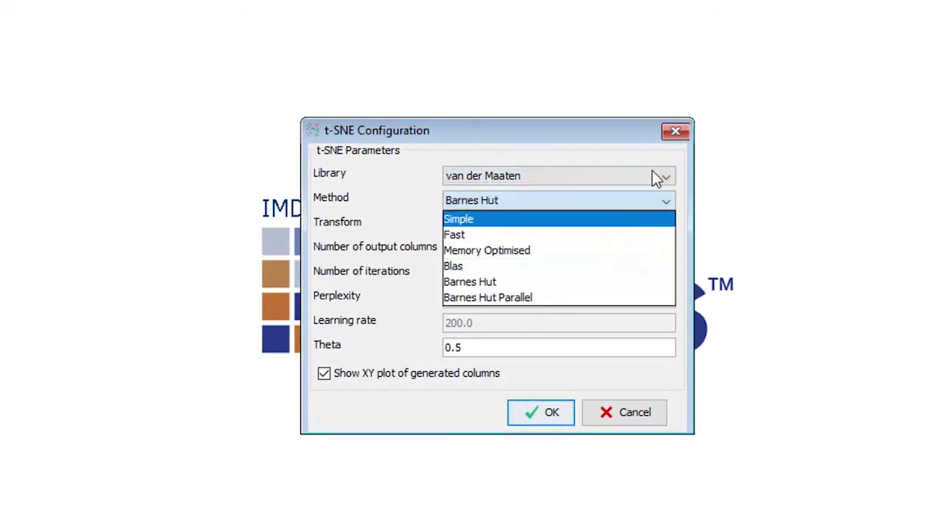
pyautogui.click(643, 148)
pyautogui.click(667, 225)
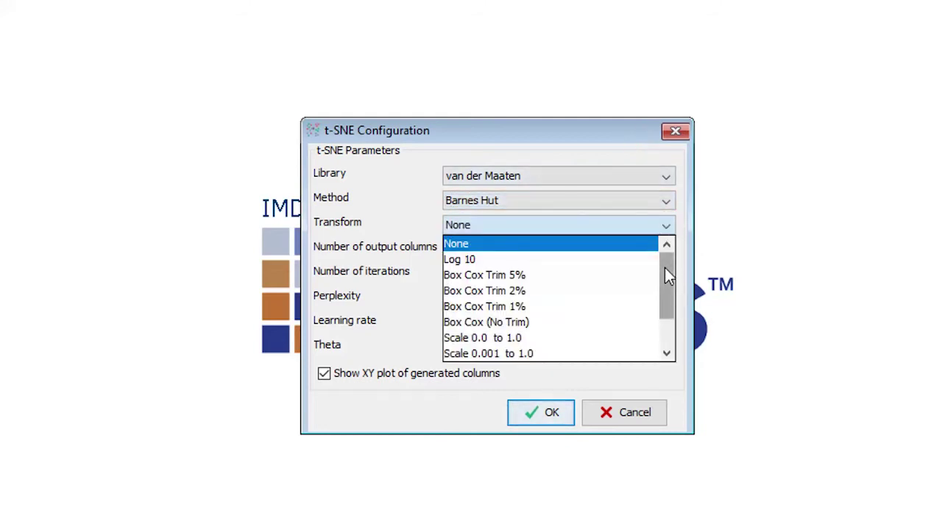
pyautogui.moveTo(665, 267); pyautogui.dragTo(665, 311)
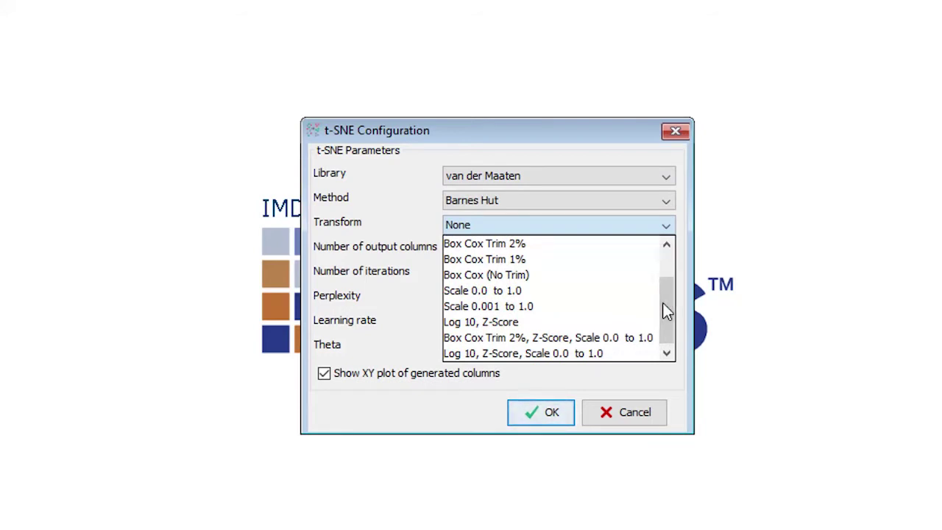
pyautogui.click(627, 362)
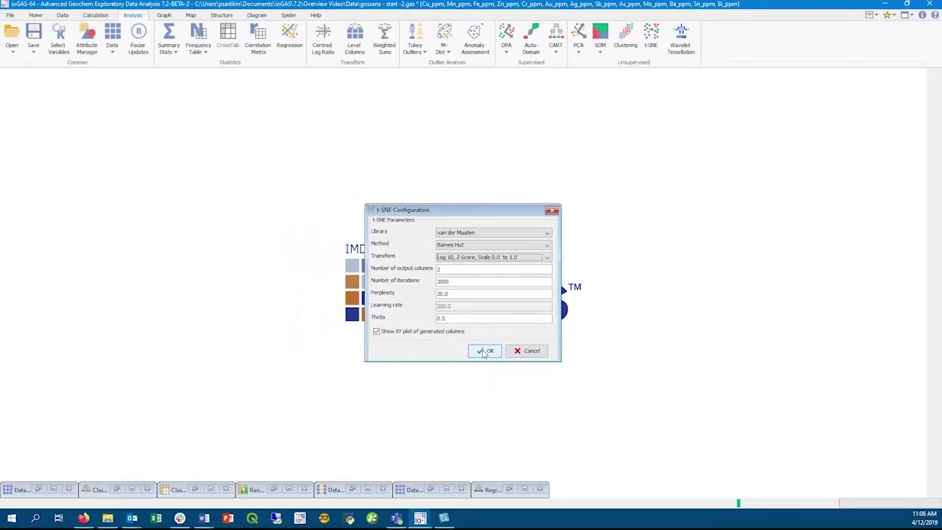
# Run t-SNE, overwriting the existing VDM-t-SNE columns, and enlarge the resulting plot.
pyautogui.click(486, 351)
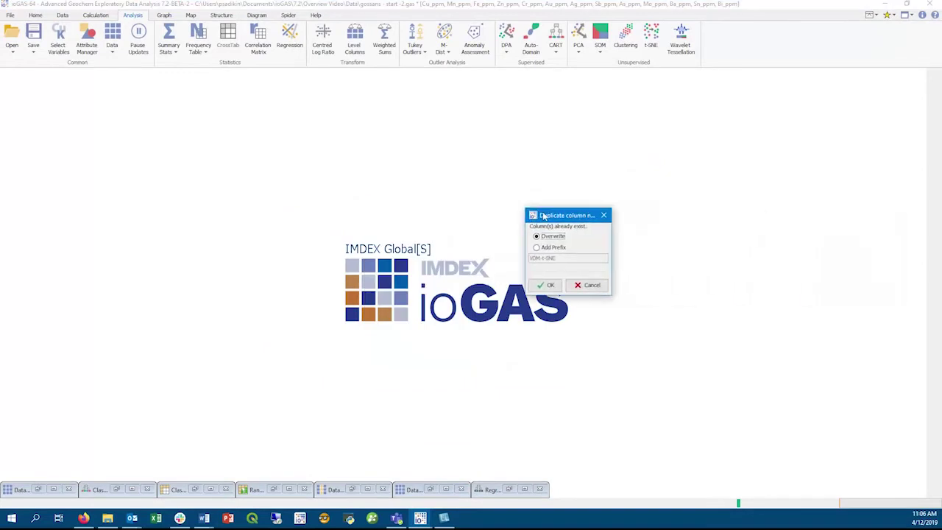
pyautogui.click(503, 202)
pyautogui.click(501, 191)
pyautogui.click(489, 240)
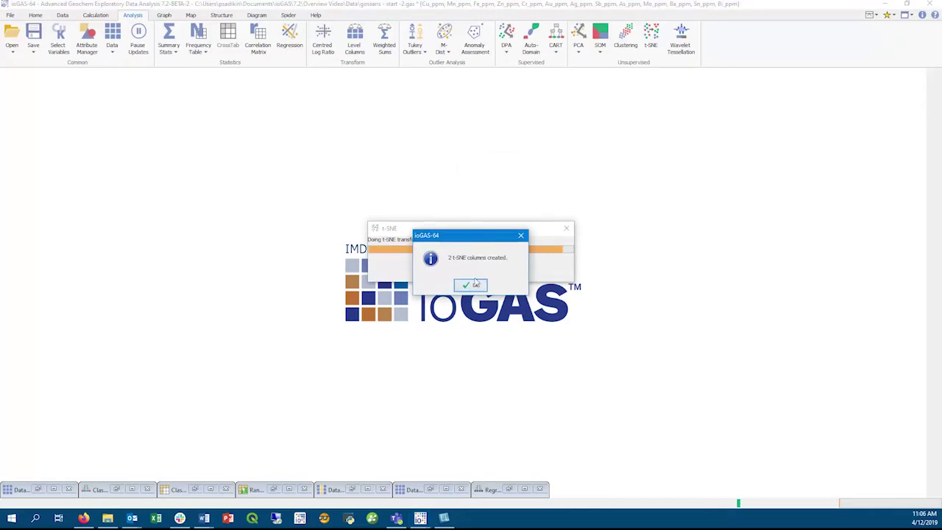
pyautogui.click(472, 285)
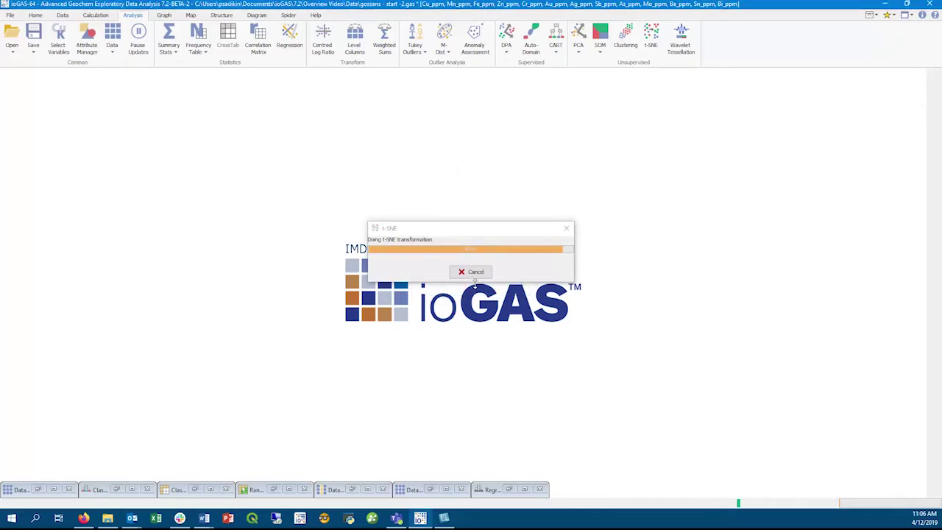
pyautogui.moveTo(335, 289); pyautogui.dragTo(631, 396)
pyautogui.moveTo(423, 73); pyautogui.dragTo(458, 84)
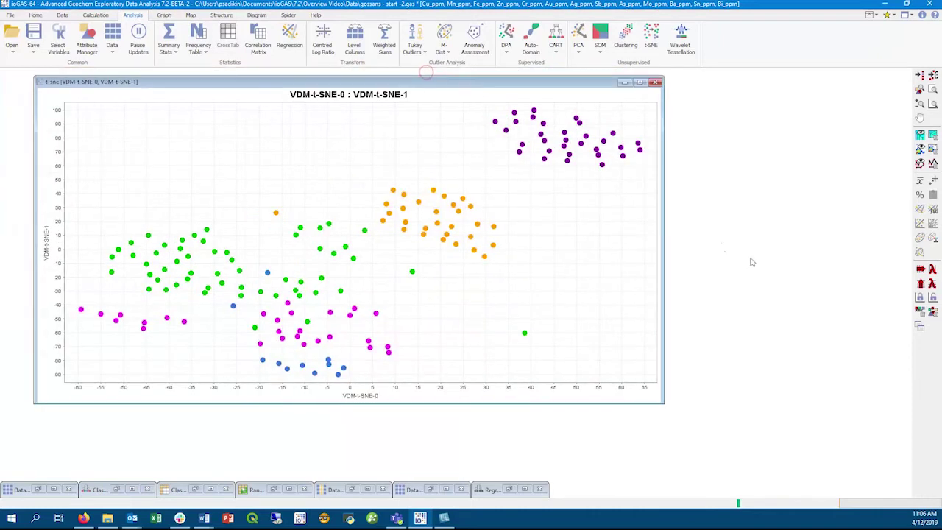
# Turn on outlined symbols and item labels in the plot's rendering settings.
pyautogui.click(933, 312)
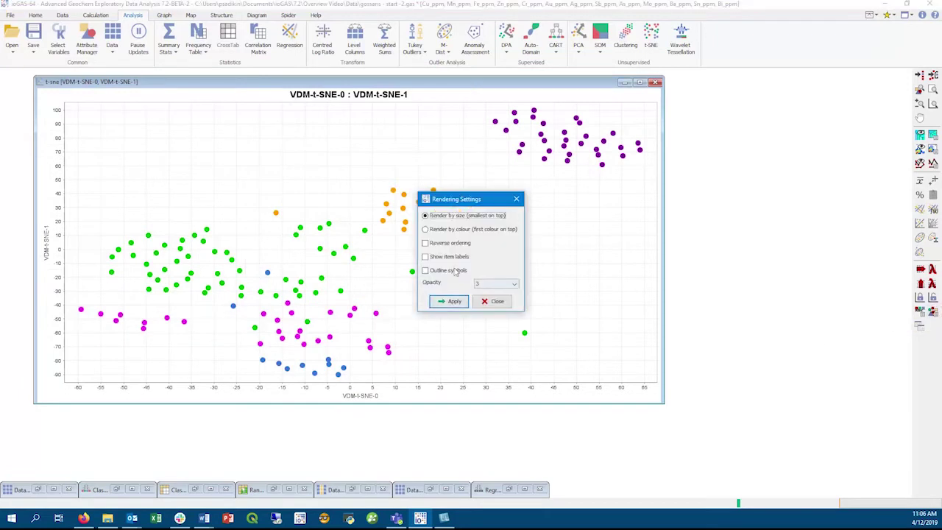
pyautogui.click(457, 271)
pyautogui.click(453, 256)
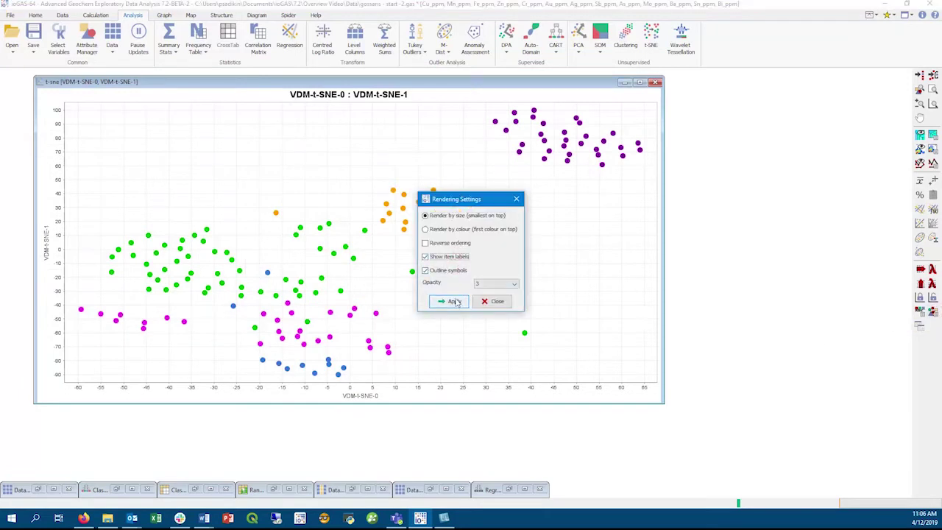
pyautogui.click(455, 302)
pyautogui.click(496, 301)
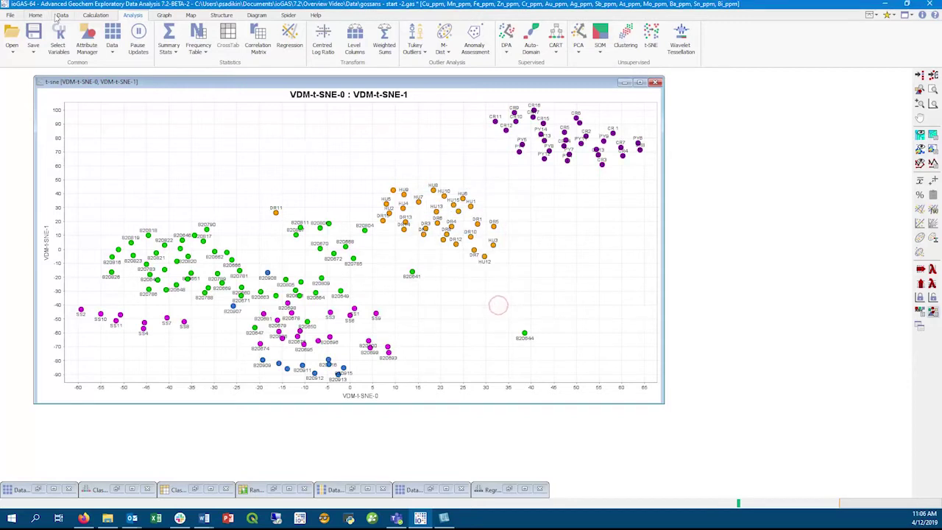
# Label the t-SNE points with the Deposit column.
pyautogui.click(62, 15)
pyautogui.click(199, 45)
pyautogui.doubleClick(60, 93)
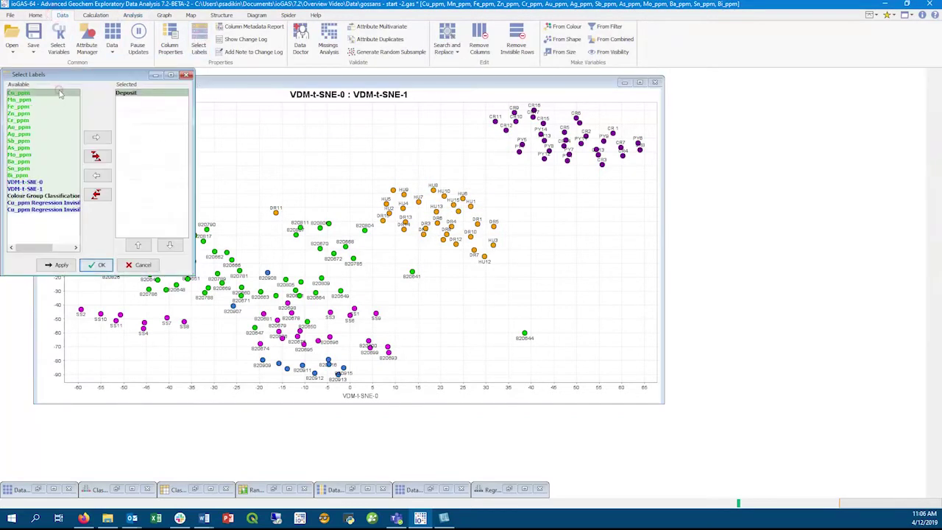
pyautogui.click(100, 263)
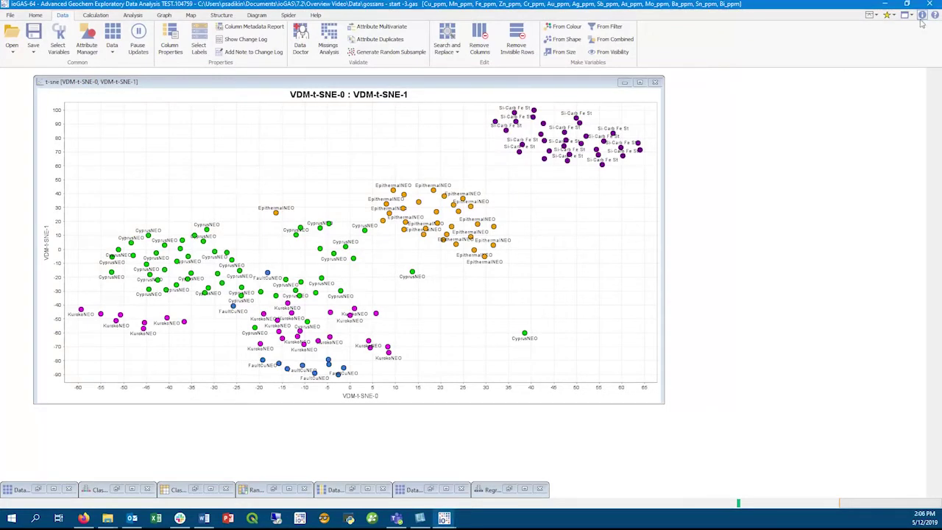
# Show the Deposit colour legend, briefly checking label choices and column properties.
pyautogui.click(921, 16)
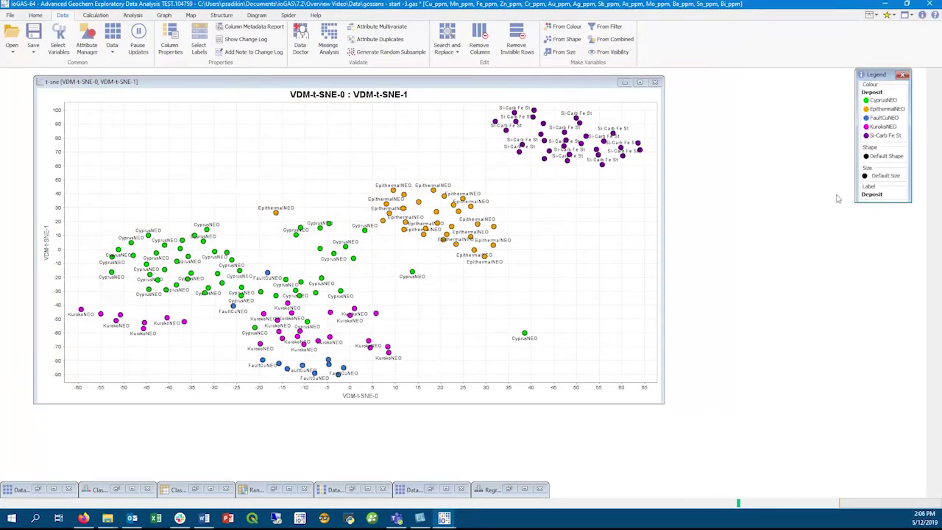
pyautogui.click(199, 46)
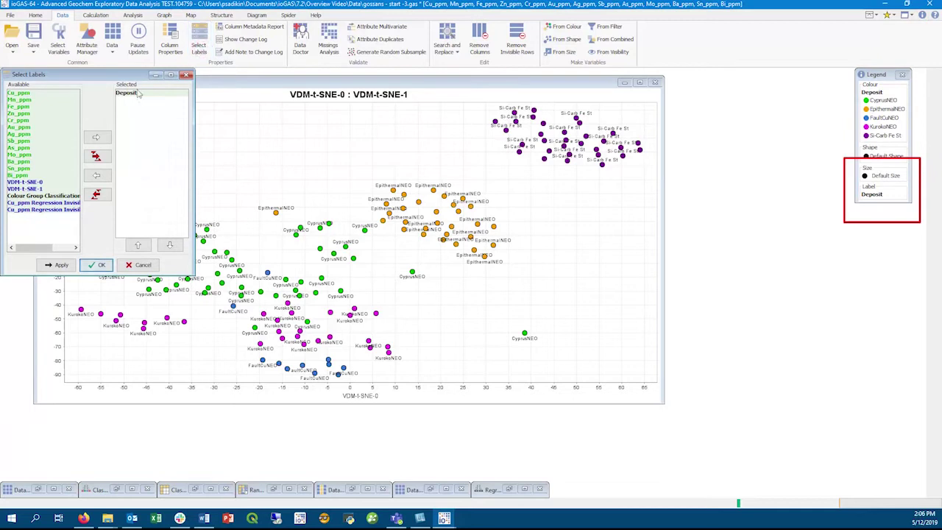
pyautogui.click(169, 43)
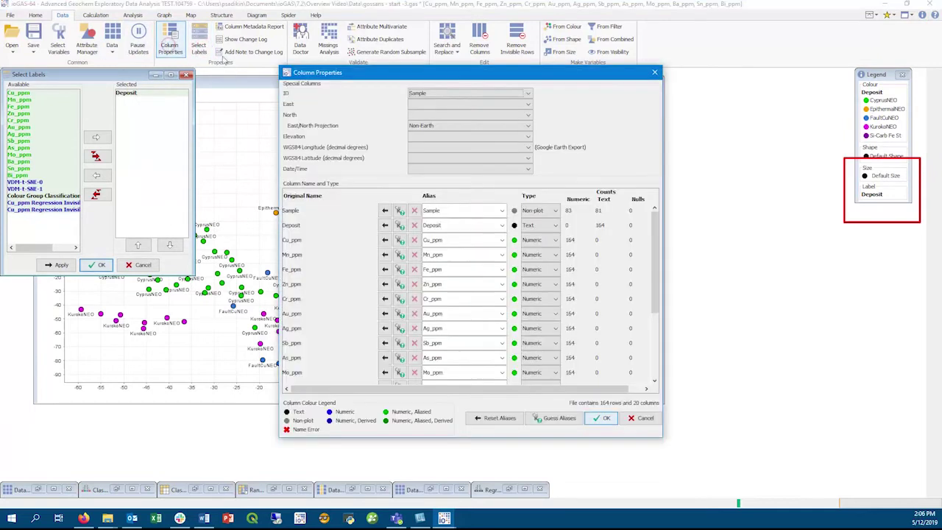
pyautogui.click(654, 72)
pyautogui.click(186, 75)
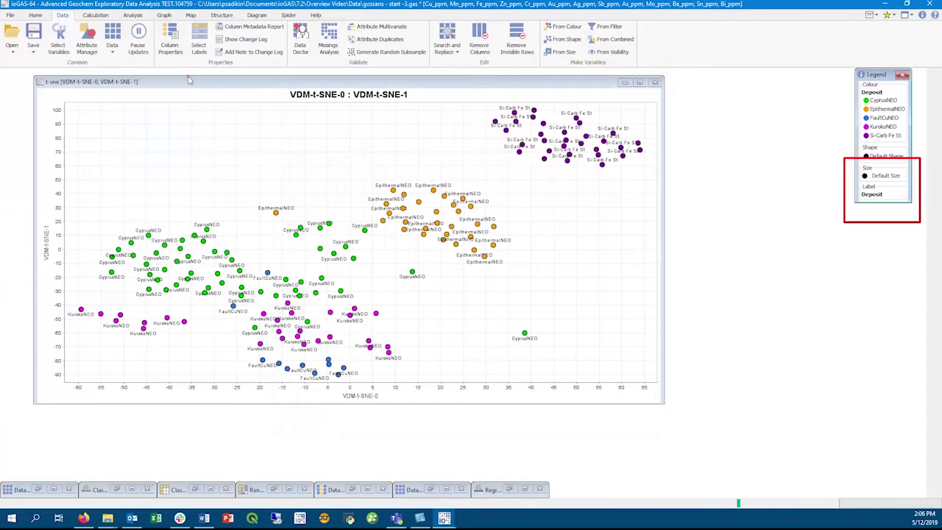
# Open a data file from the recent files list.
pyautogui.click(11, 47)
pyautogui.moveTo(31, 77)
pyautogui.click(146, 90)
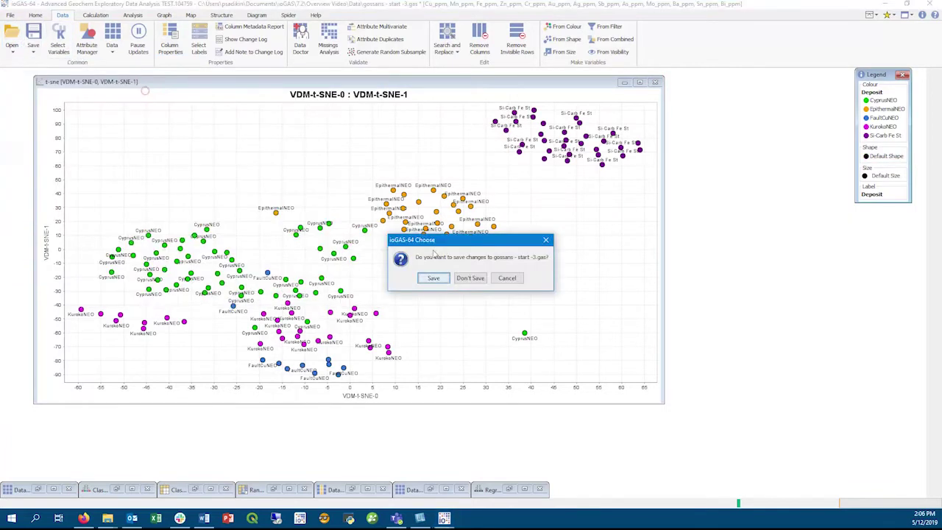
# Discard changes, restore the Pairwise and QQ Plots Example_B session, and open Regression.
pyautogui.click(477, 278)
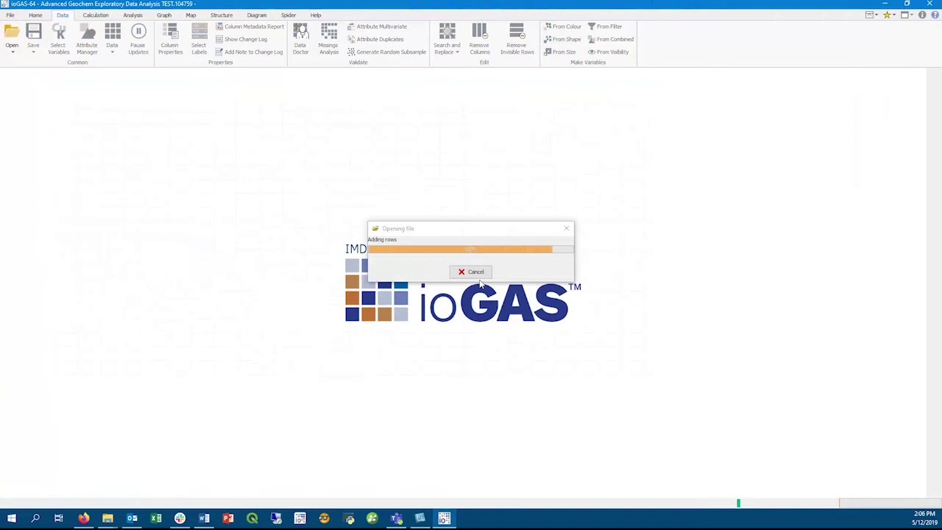
pyautogui.click(464, 284)
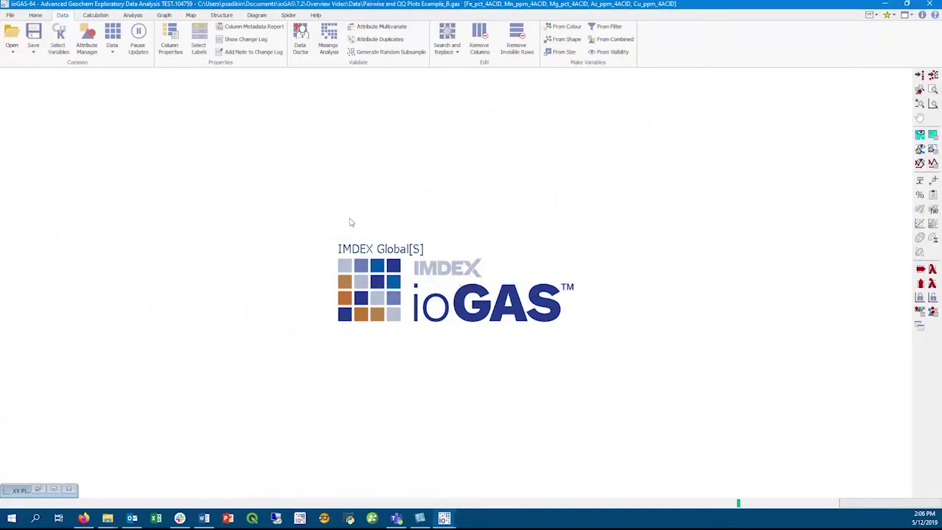
pyautogui.click(132, 15)
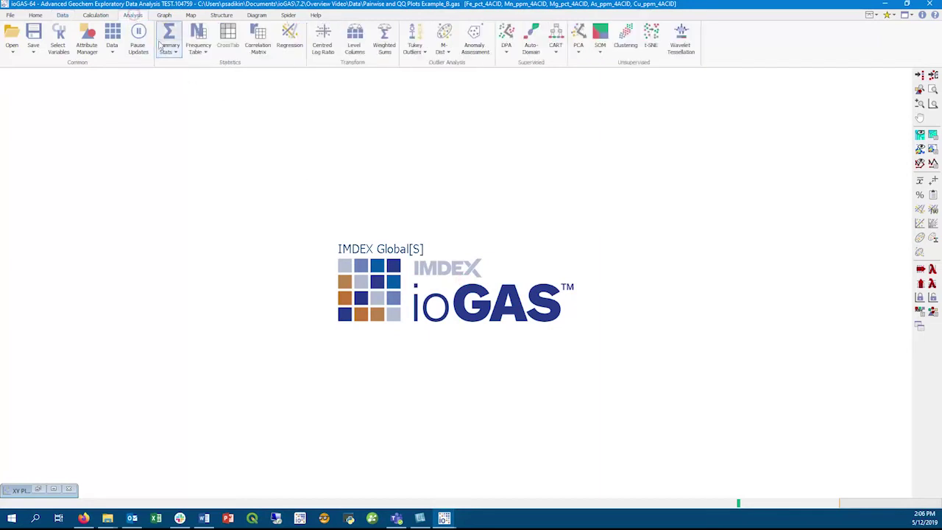
pyautogui.click(289, 41)
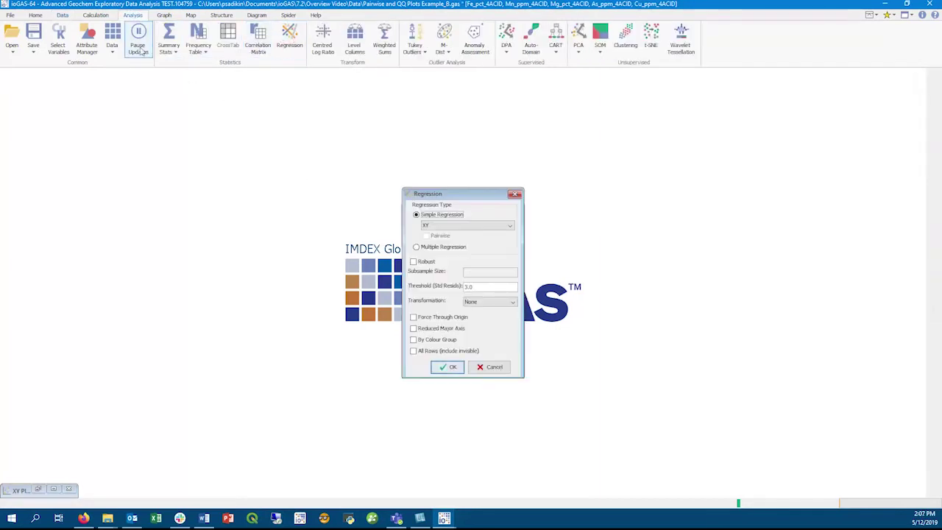
# Run simple XY regressions and review the Mg, Cu and As results.
pyautogui.click(59, 43)
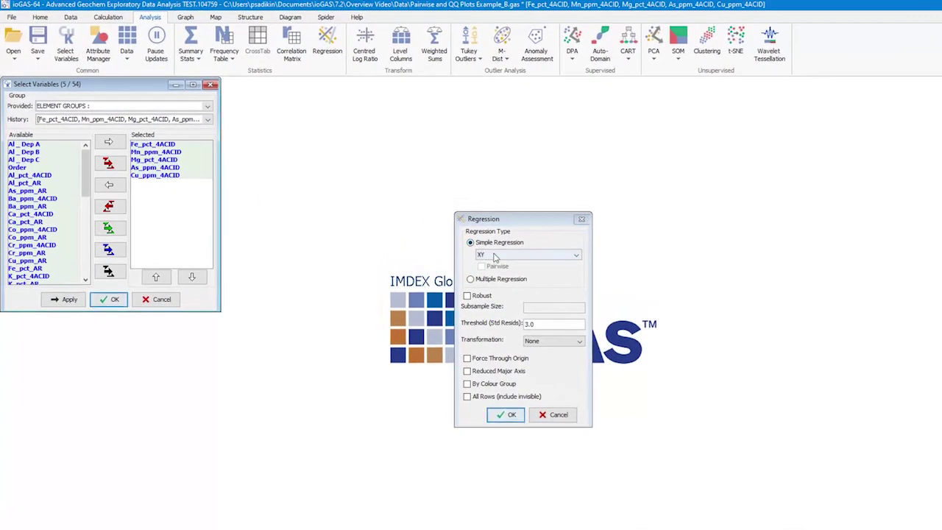
pyautogui.click(495, 257)
pyautogui.click(489, 263)
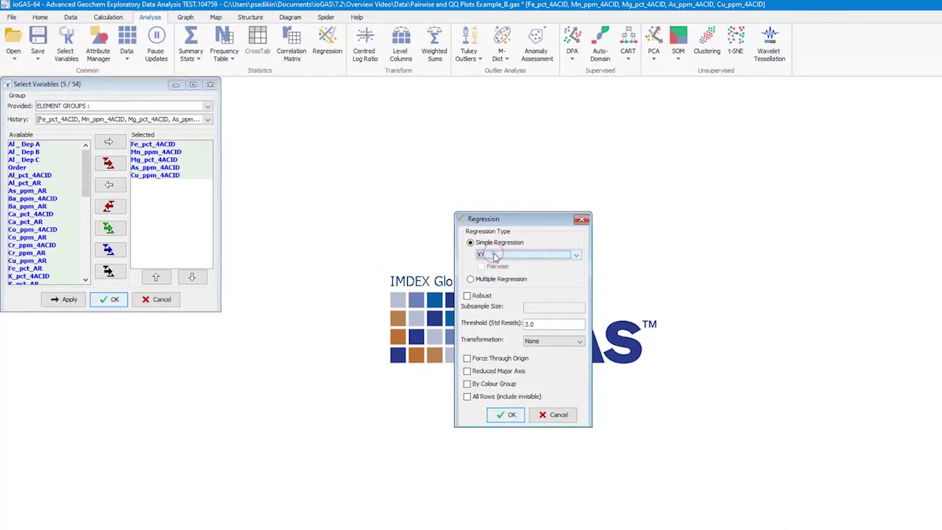
pyautogui.click(509, 416)
pyautogui.click(541, 164)
pyautogui.click(541, 154)
pyautogui.click(497, 164)
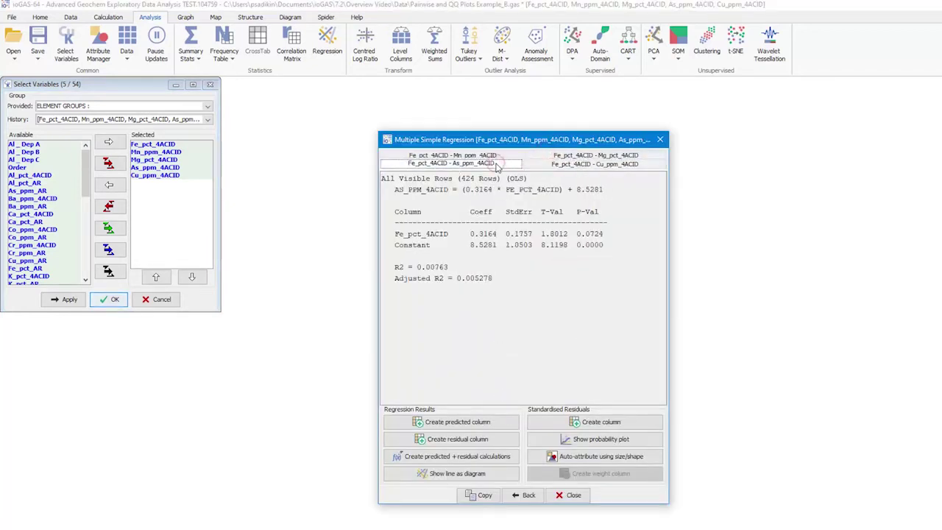
# Rerun the simple regressions with the direction set to YX.
pyautogui.click(528, 496)
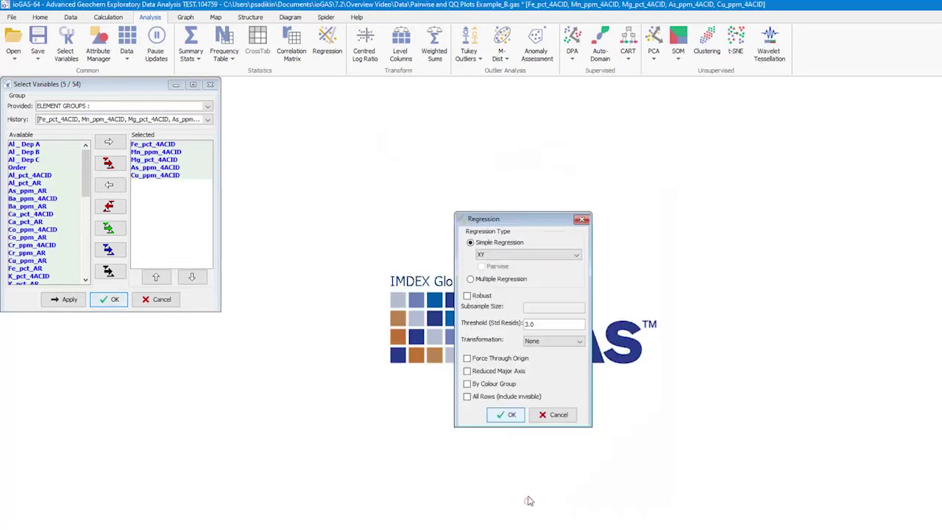
pyautogui.click(508, 255)
pyautogui.click(507, 271)
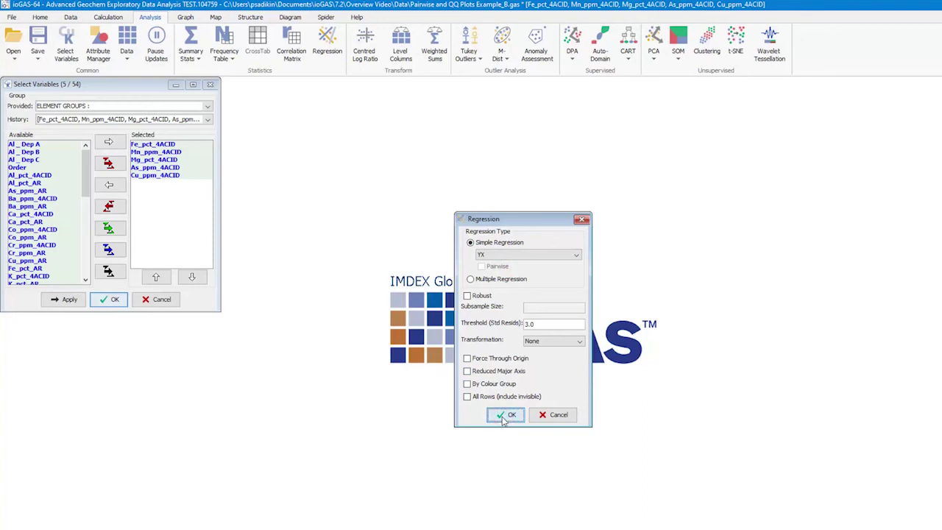
pyautogui.click(504, 415)
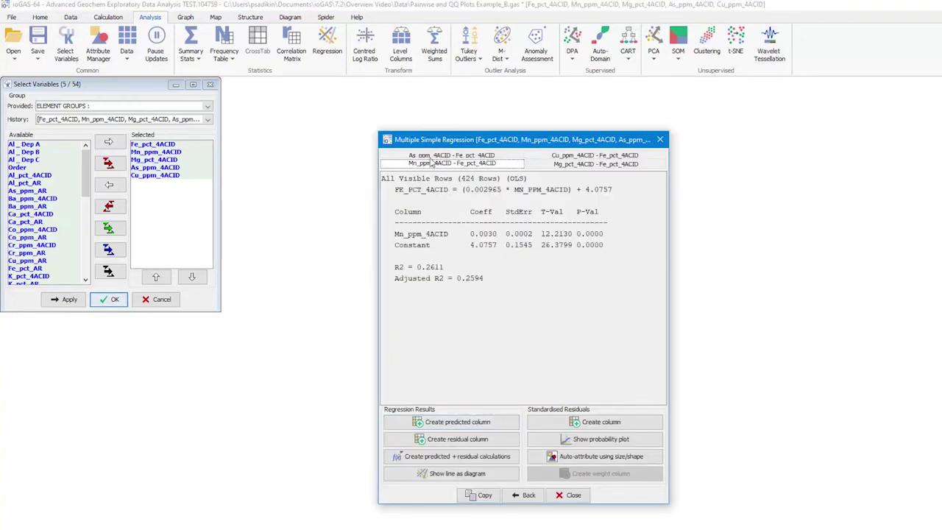
pyautogui.click(524, 495)
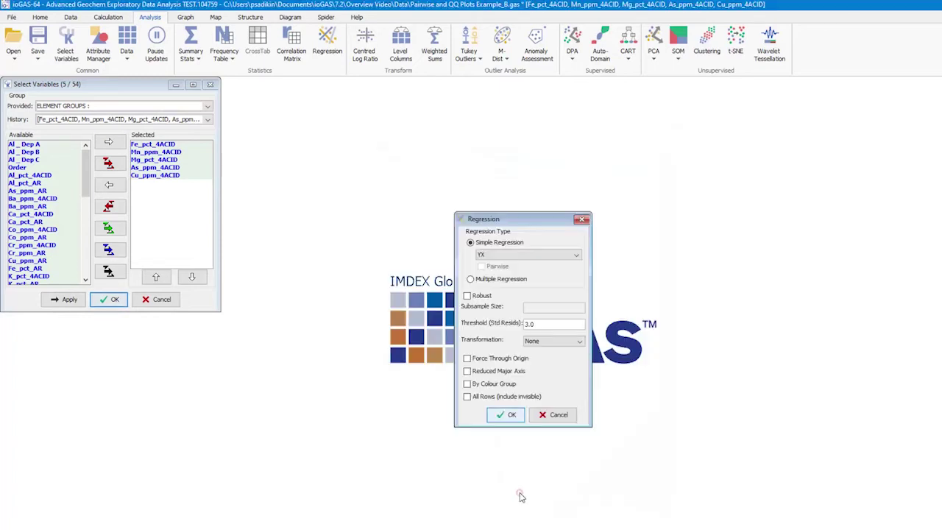
# Run a multiple regression for Fe_pct_4ACID and return to the settings.
pyautogui.click(507, 278)
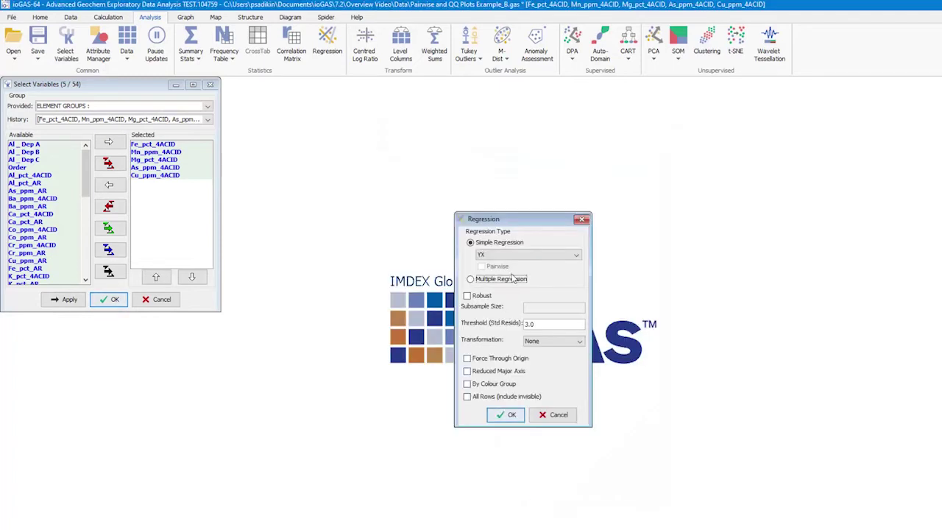
pyautogui.click(506, 414)
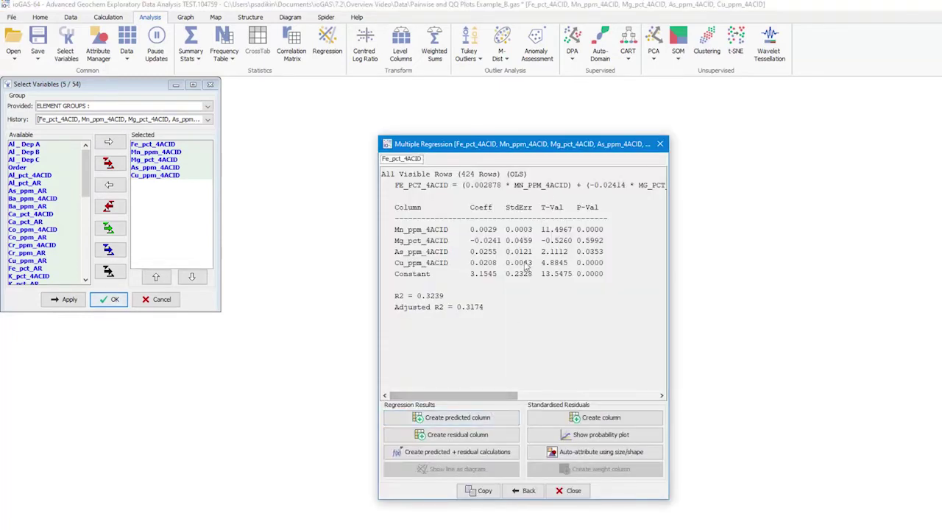
pyautogui.moveTo(484, 395); pyautogui.dragTo(630, 400)
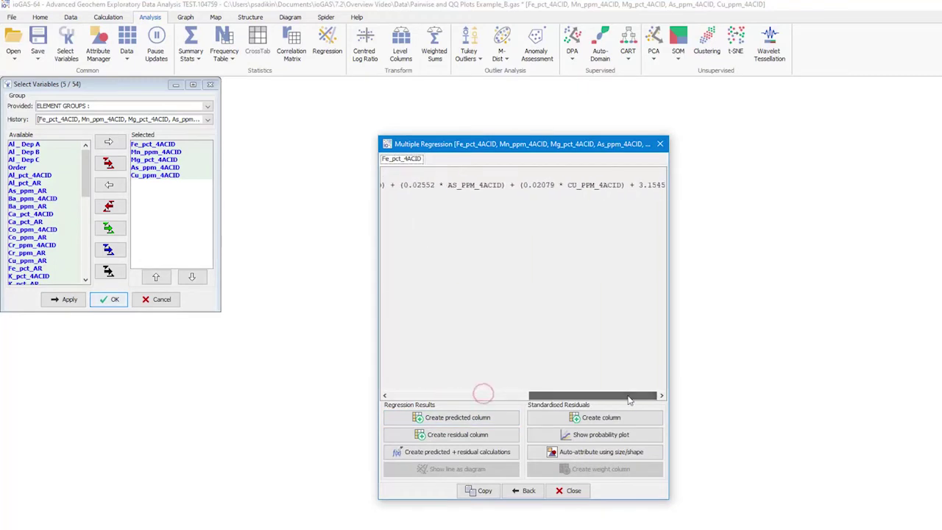
pyautogui.click(525, 490)
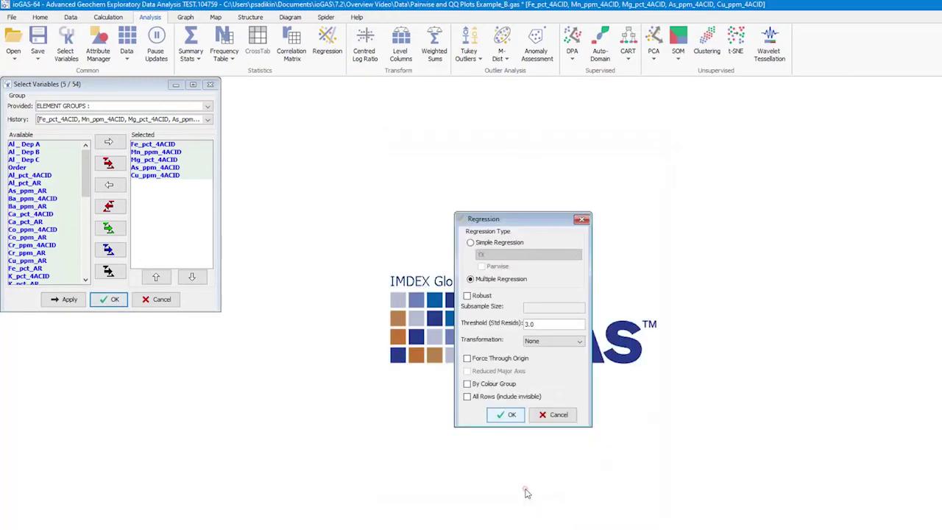
# Run pairwise regressions on the Cu, Fe, Co, Ni set and review the Fe and Ni results.
pyautogui.click(194, 119)
pyautogui.click(184, 138)
pyautogui.click(110, 299)
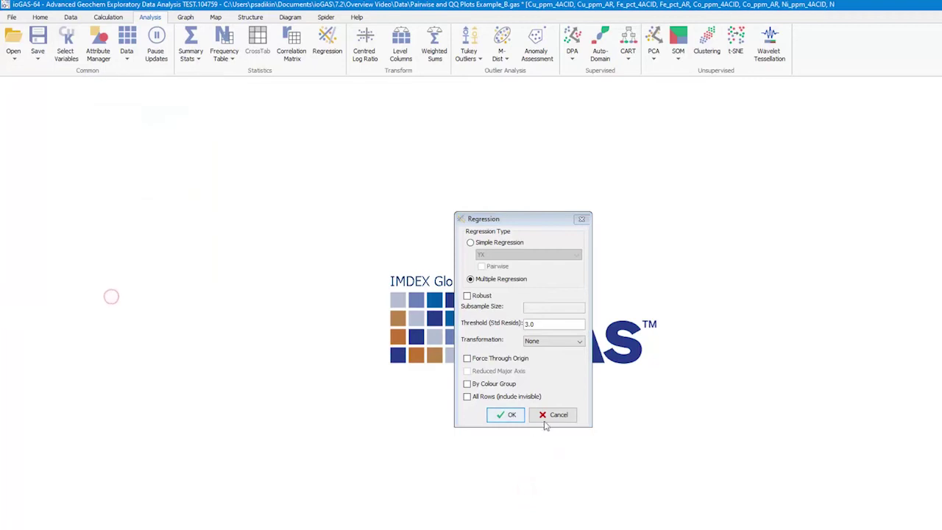
pyautogui.click(333, 50)
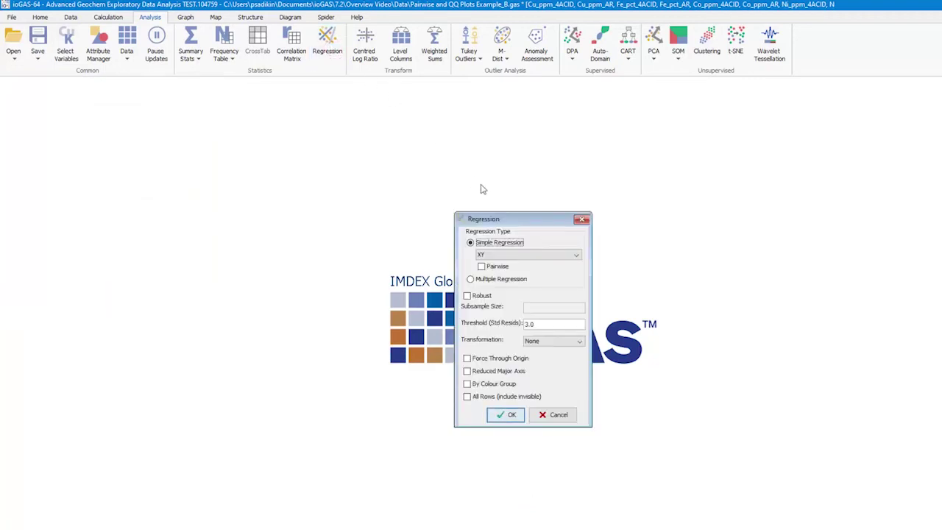
pyautogui.click(498, 266)
pyautogui.click(499, 419)
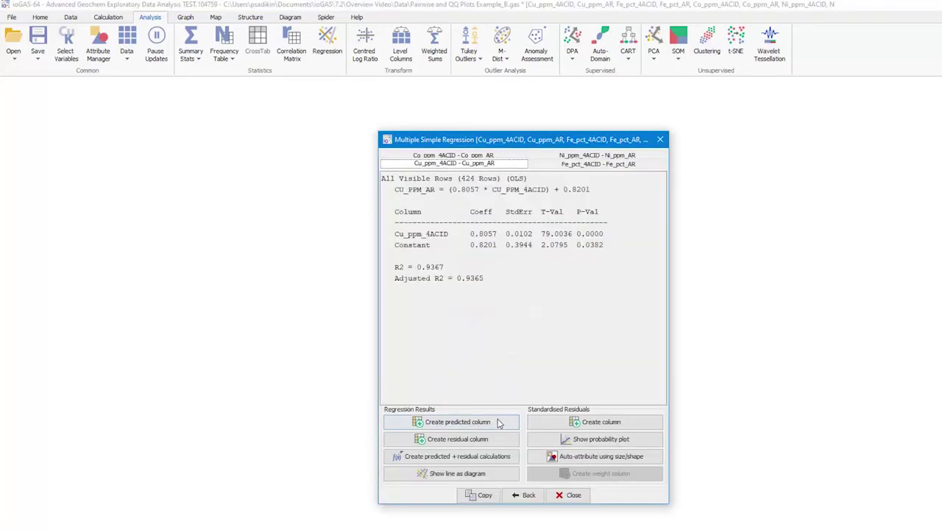
pyautogui.click(558, 163)
pyautogui.click(558, 156)
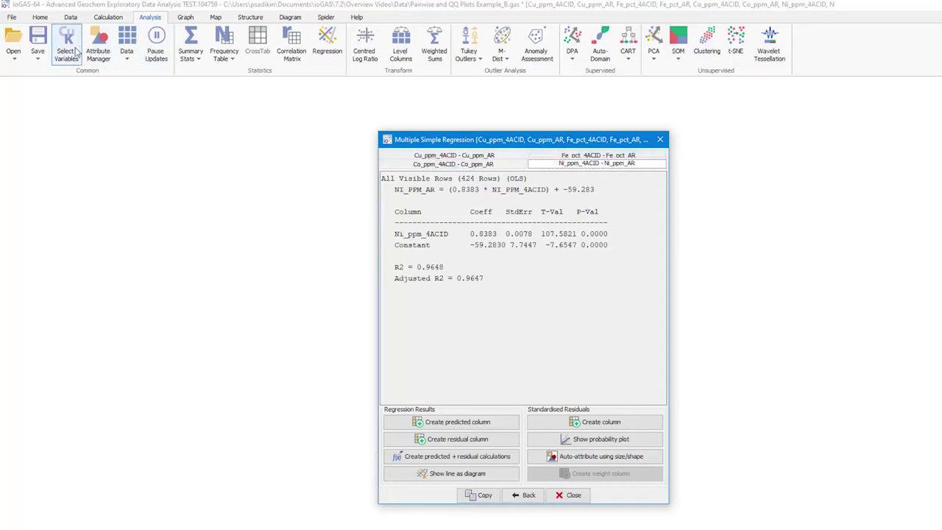
pyautogui.click(68, 49)
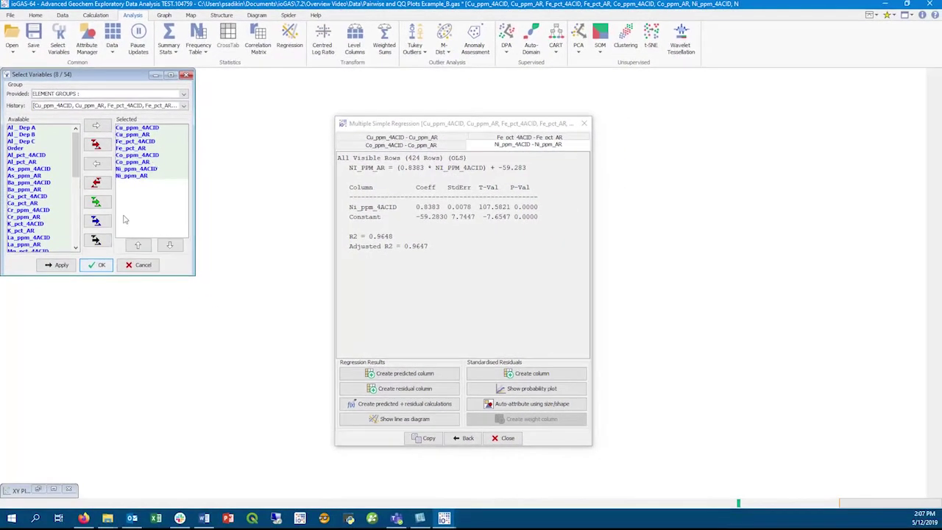
# Check the Co 4ACID vs AR result (R2 0.9584), plot its line, then close that diagram unsaved.
pyautogui.click(38, 489)
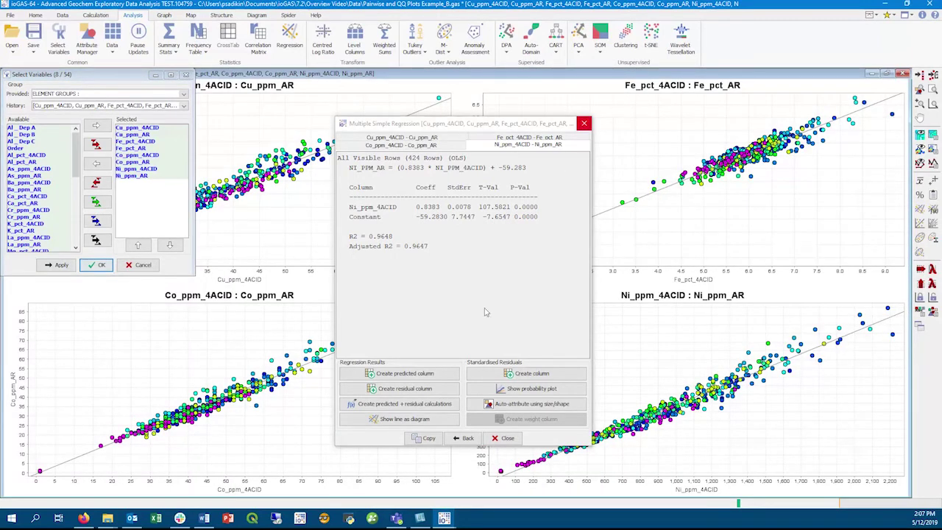
pyautogui.click(415, 146)
pyautogui.click(405, 419)
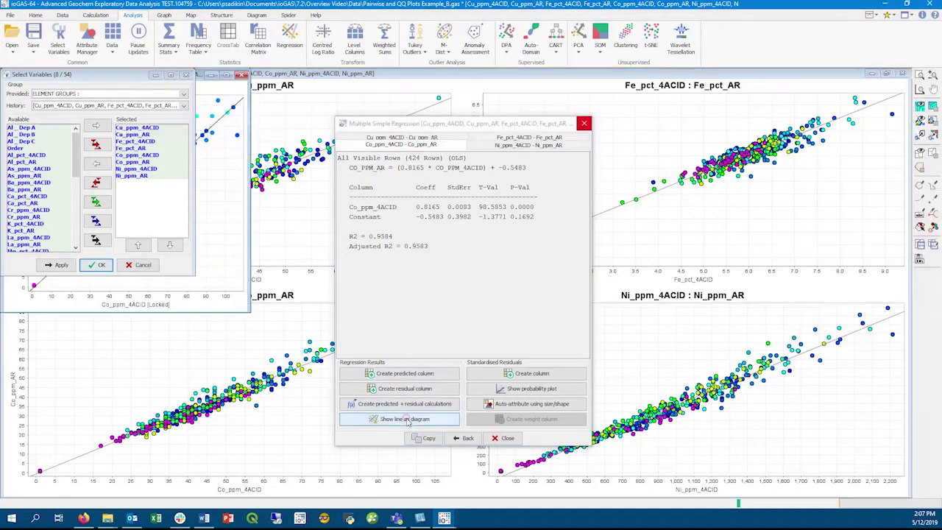
pyautogui.moveTo(199, 75); pyautogui.dragTo(253, 296)
pyautogui.click(294, 296)
pyautogui.click(470, 277)
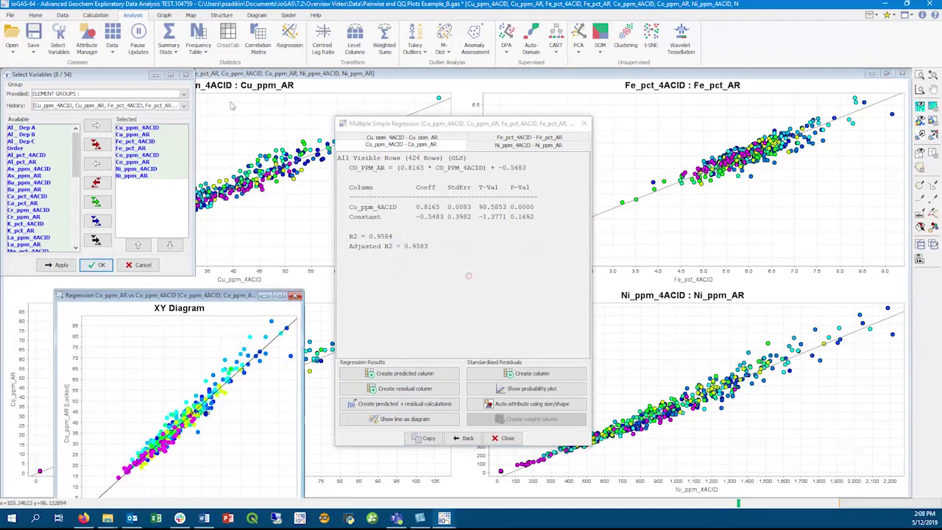
# Close the regression results to show the four pairwise plots and open the Attribute Manager.
pyautogui.click(156, 75)
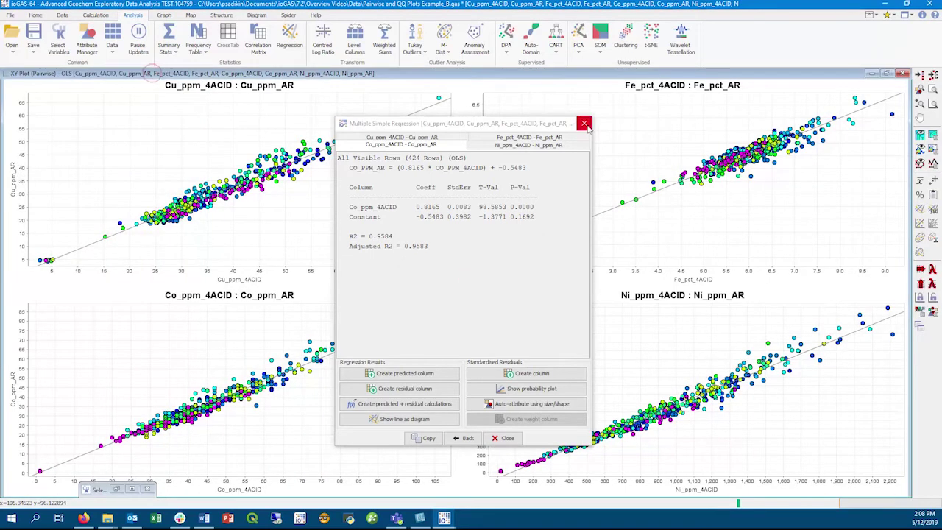
pyautogui.click(585, 123)
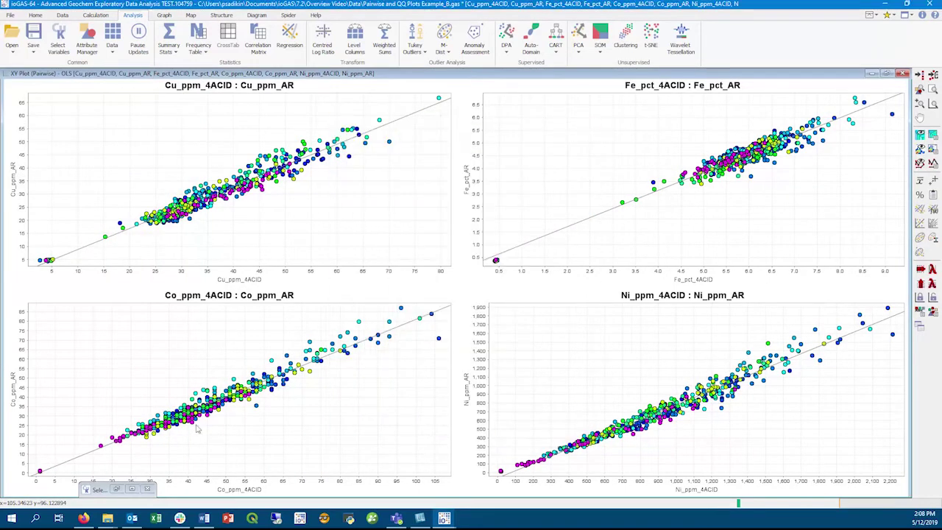
pyautogui.moveTo(98, 490); pyautogui.dragTo(22, 488)
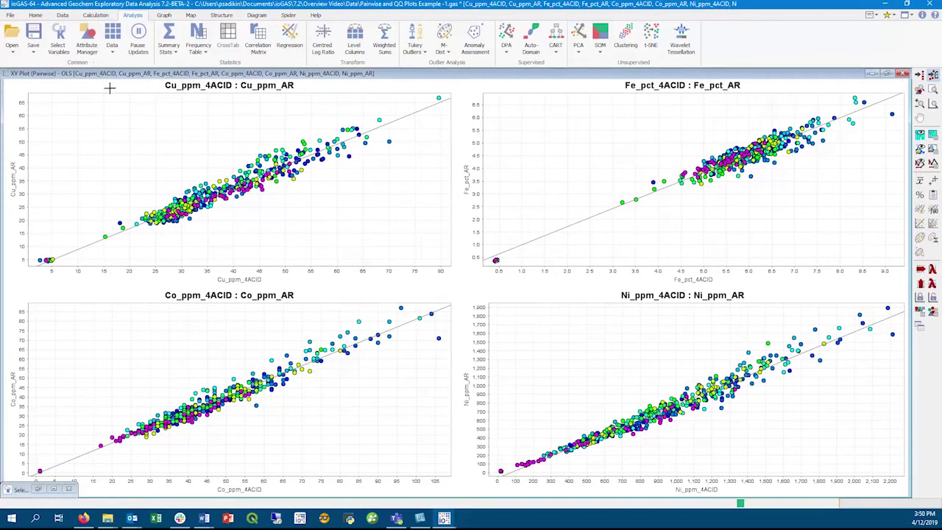
pyautogui.click(87, 45)
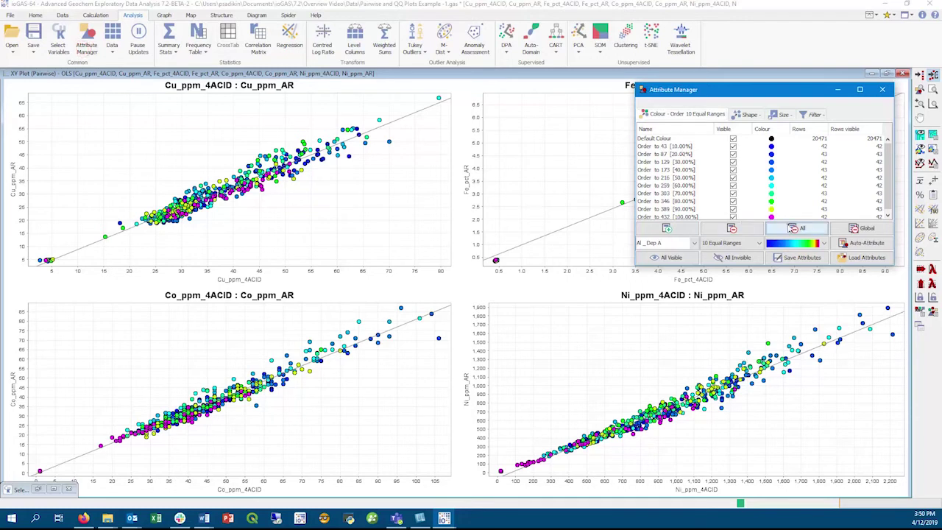
# Delete all colour attributes and add a New Colour captured from the on-screen red.
pyautogui.click(740, 227)
pyautogui.click(443, 292)
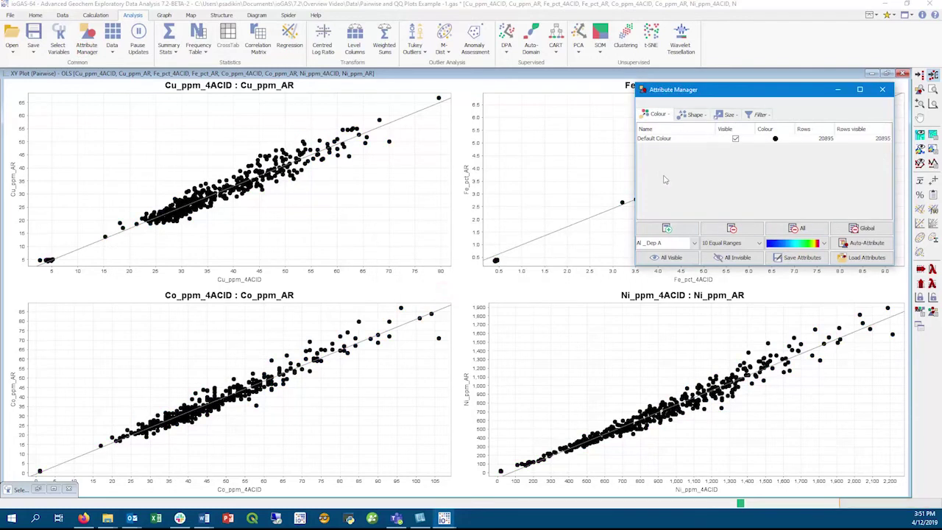
pyautogui.click(667, 227)
pyautogui.click(773, 147)
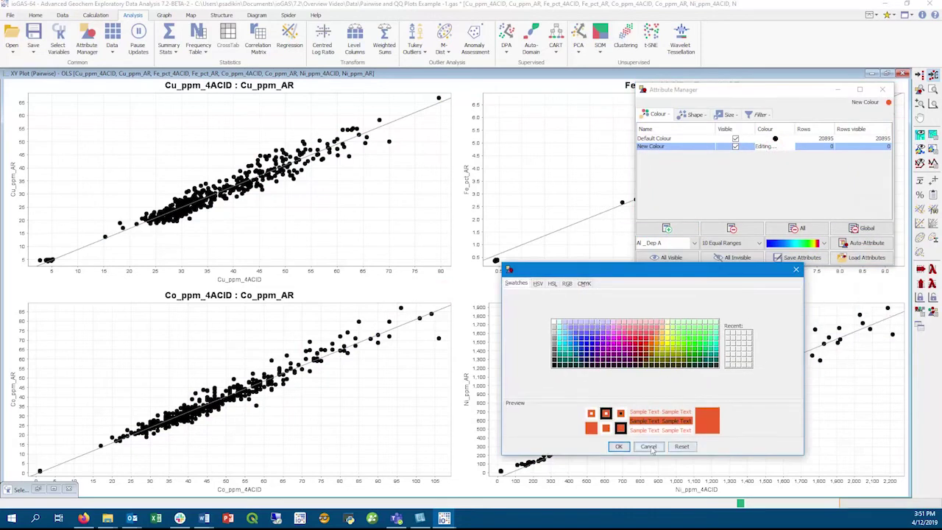
pyautogui.click(651, 446)
pyautogui.click(777, 150)
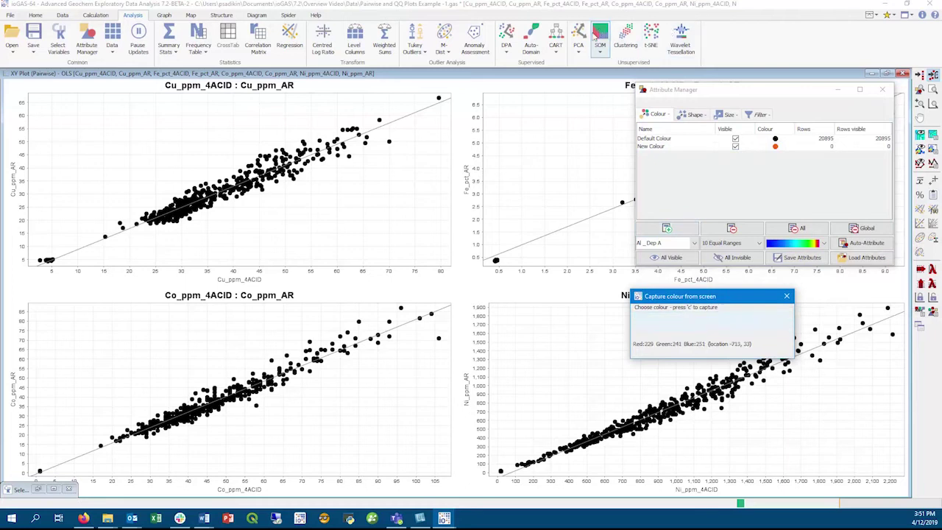
pyautogui.press('c')
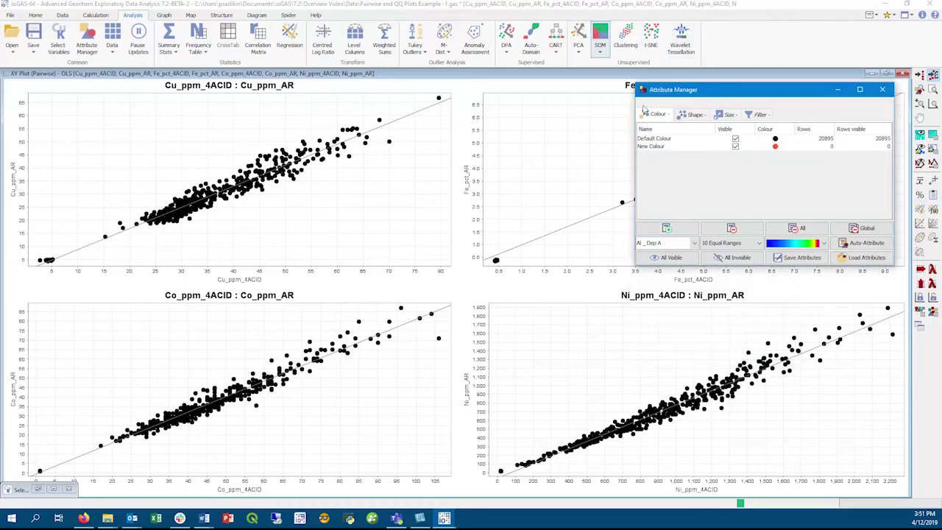
pyautogui.click(653, 147)
# Draw a triangle on the Cu plot to colour the enclosed higher-Cu samples pink.
pyautogui.click(228, 137)
pyautogui.click(288, 218)
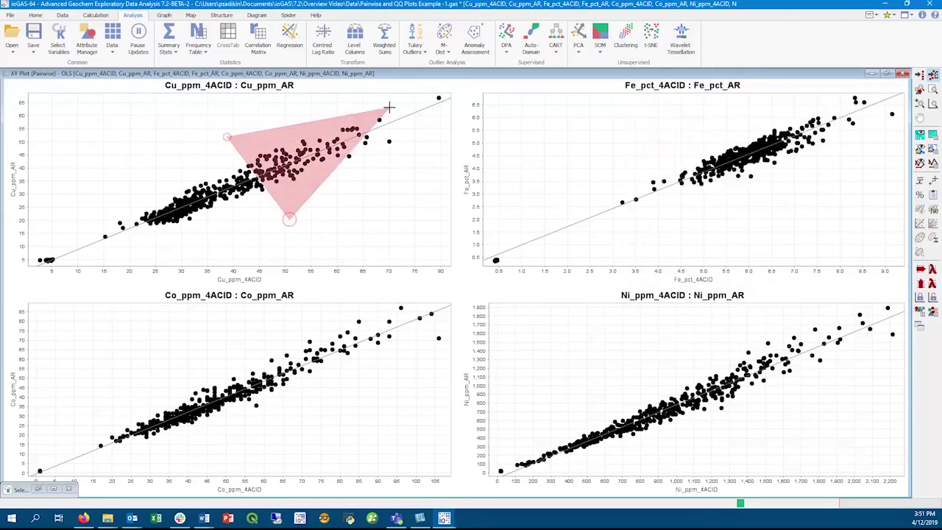
pyautogui.click(389, 108)
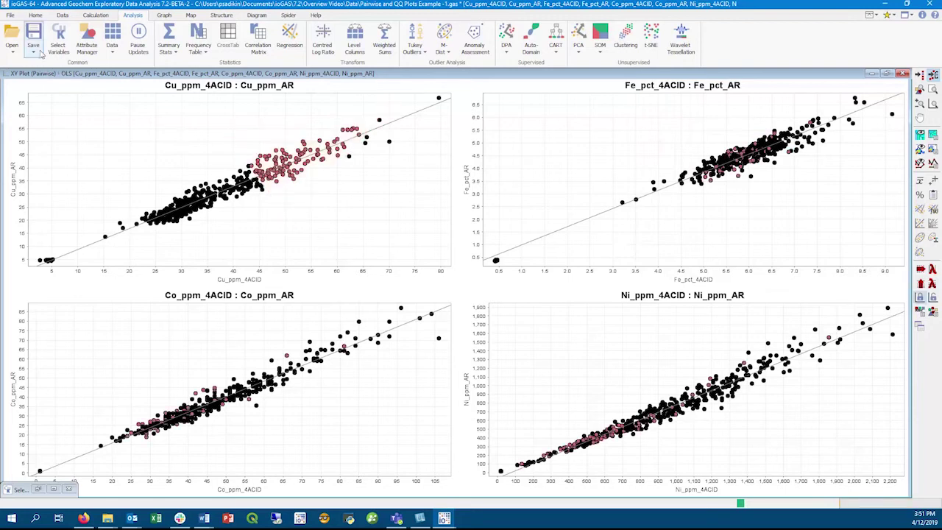
# Without saving, import demo pt 2.xlsx with file type set to All Files.
pyautogui.click(12, 41)
pyautogui.click(471, 283)
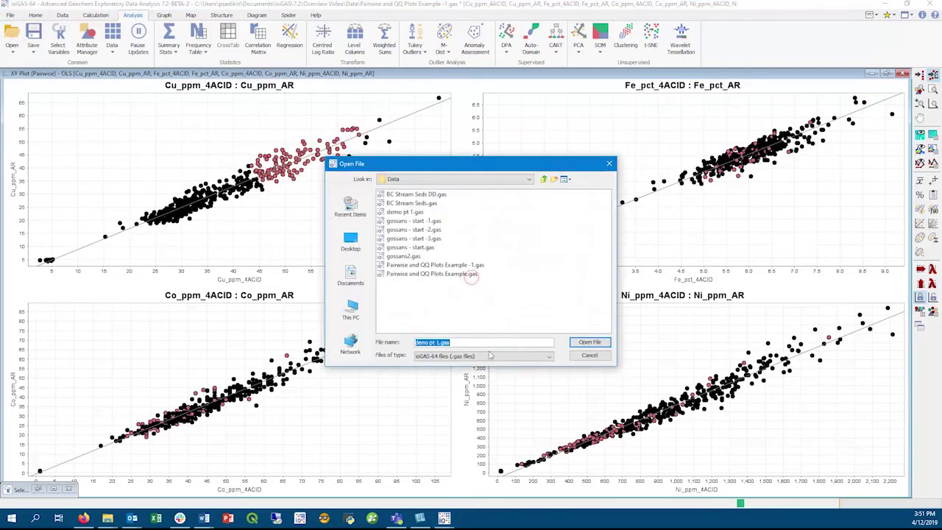
pyautogui.click(491, 356)
pyautogui.click(486, 370)
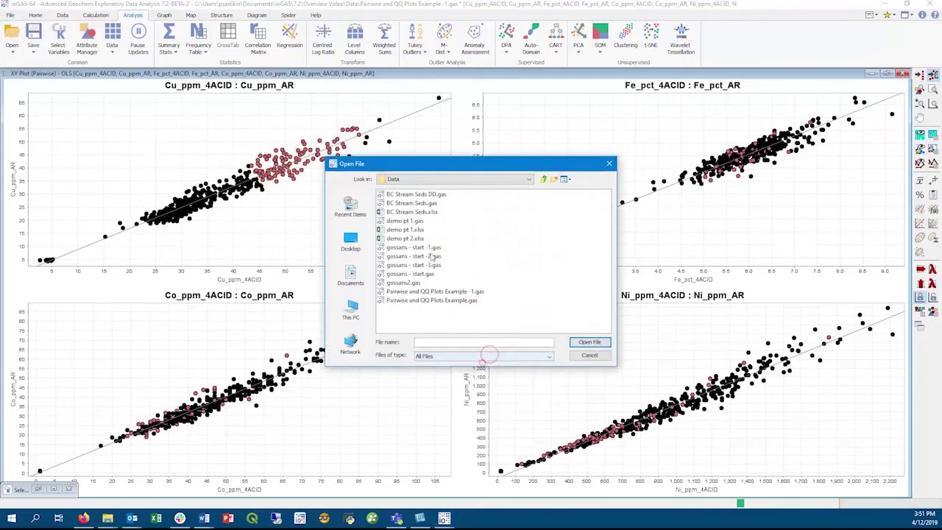
pyautogui.doubleClick(407, 238)
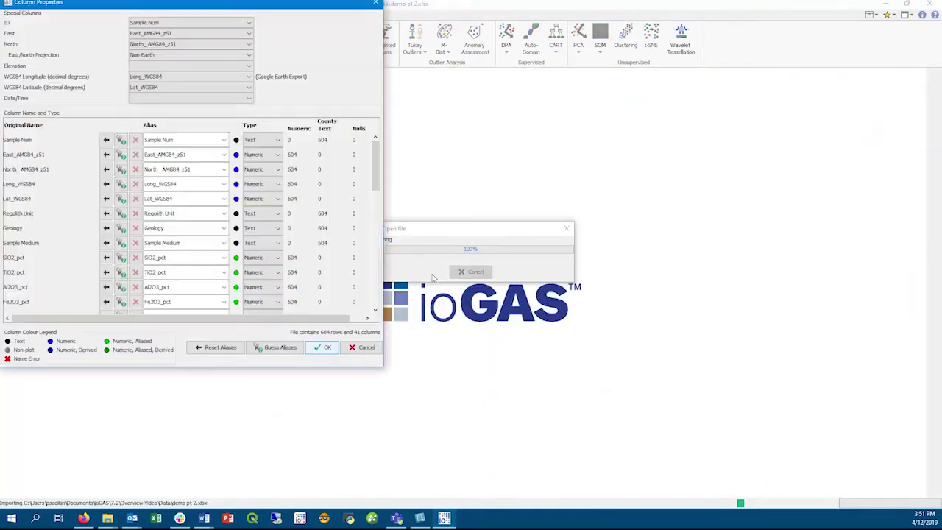
# Accept the demo pt 2.xlsx column properties and save the data as demo pt 2.gas.
pyautogui.scroll(-10, 375, 181)
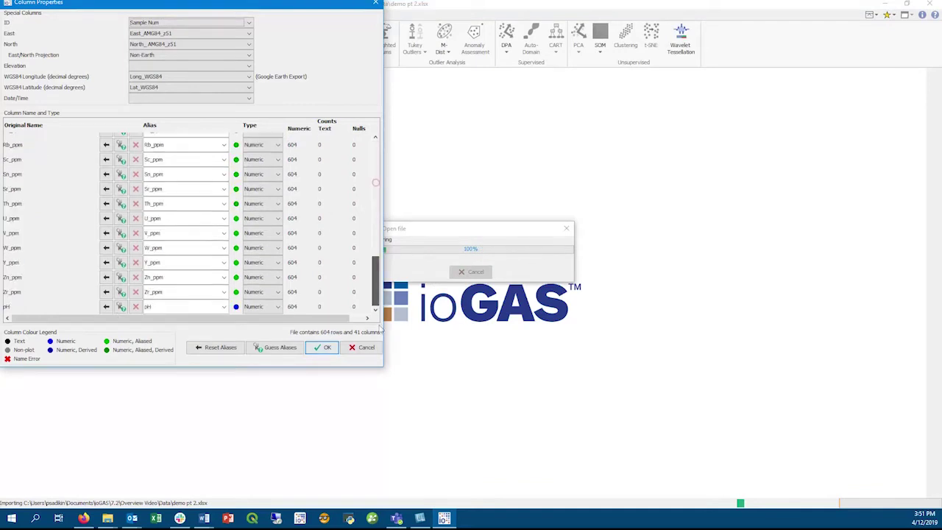
pyautogui.click(321, 347)
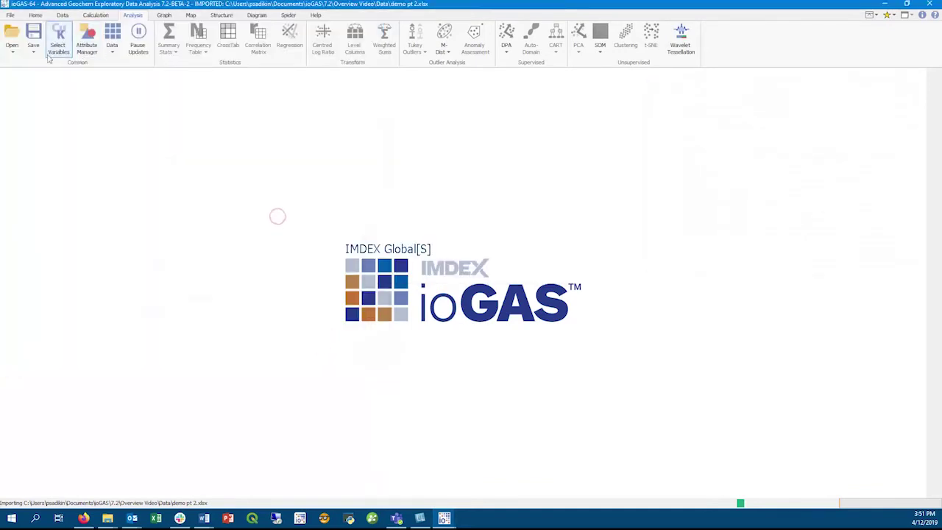
pyautogui.click(33, 49)
pyautogui.click(44, 76)
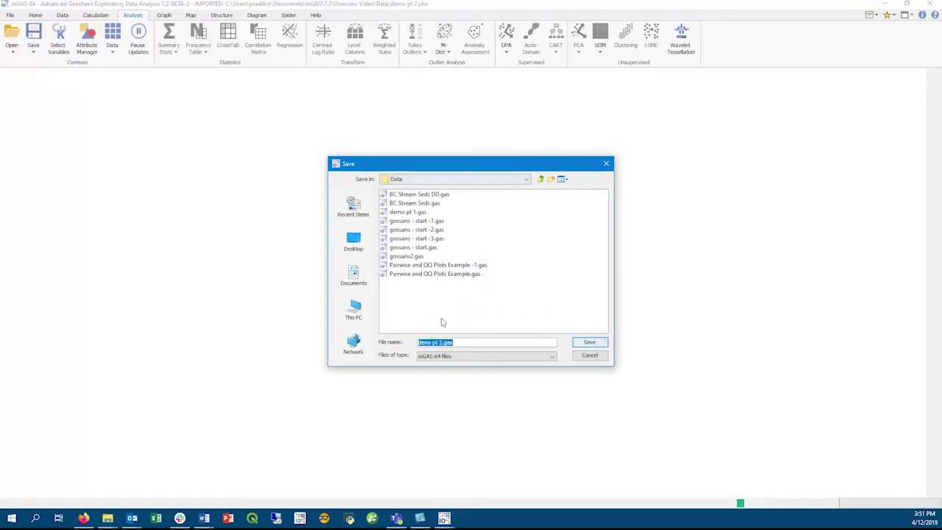
pyautogui.click(455, 340)
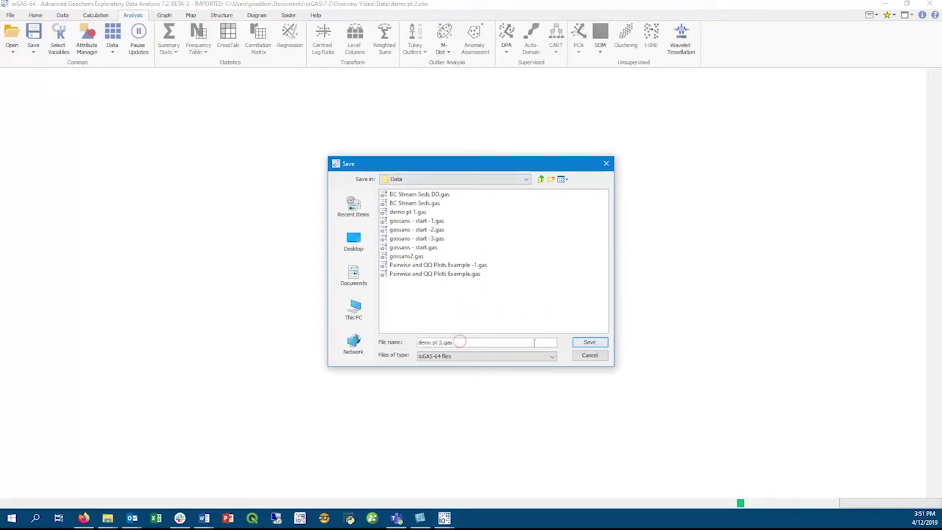
pyautogui.click(584, 343)
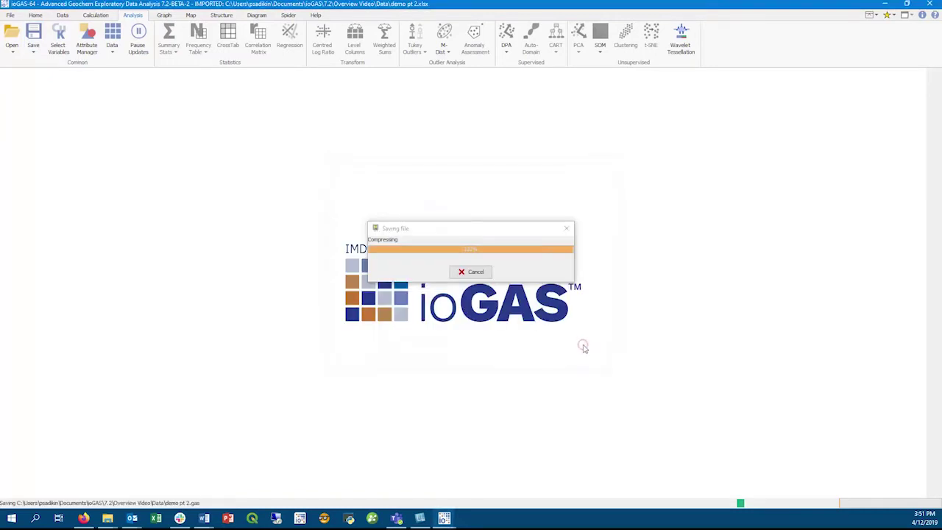
# Open demo pt 1.gas.
pyautogui.click(12, 36)
pyautogui.click(404, 221)
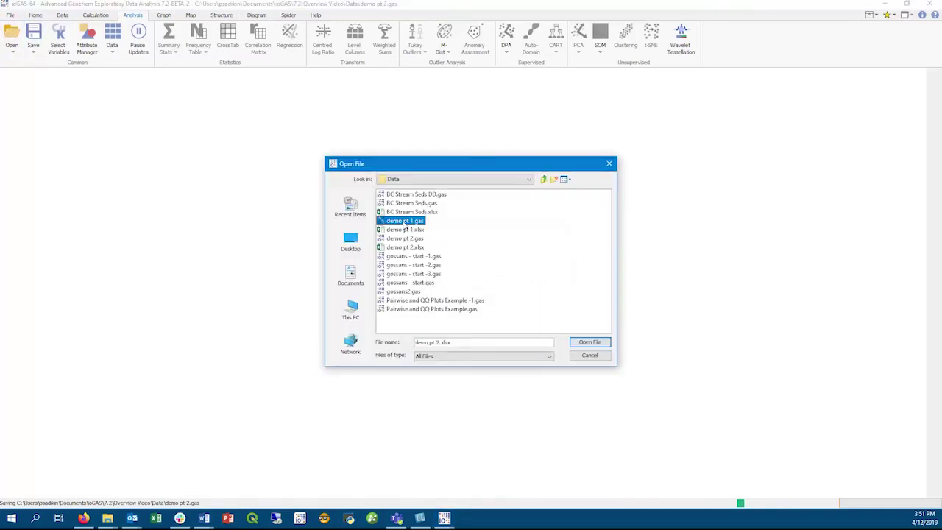
pyautogui.click(581, 341)
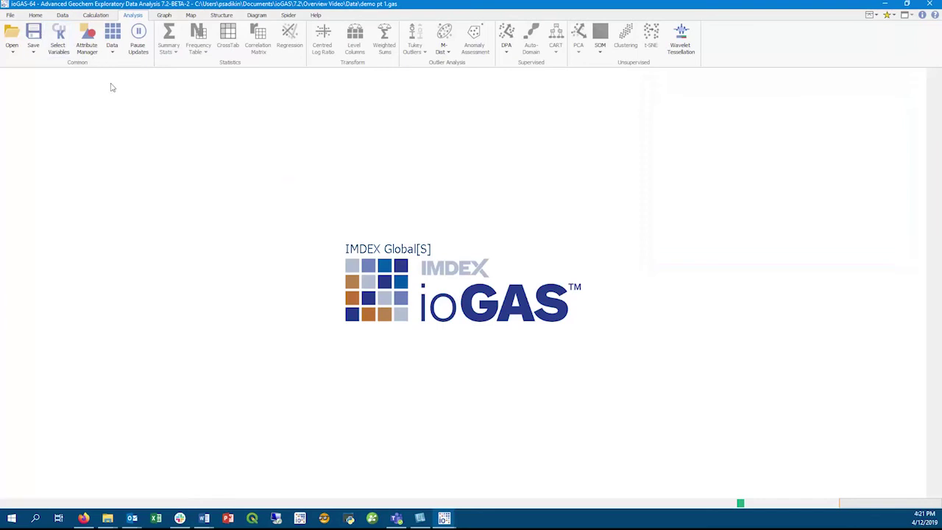
# Plot Al2O3_pct, Fe2O3_pct and MgO_pct as XY scatter plots.
pyautogui.click(58, 43)
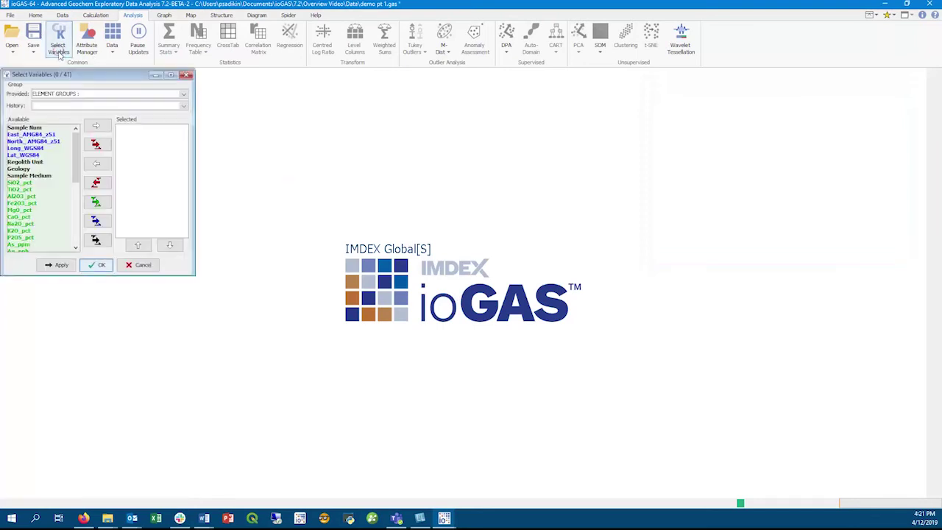
pyautogui.doubleClick(59, 196)
pyautogui.doubleClick(59, 196)
pyautogui.doubleClick(59, 196)
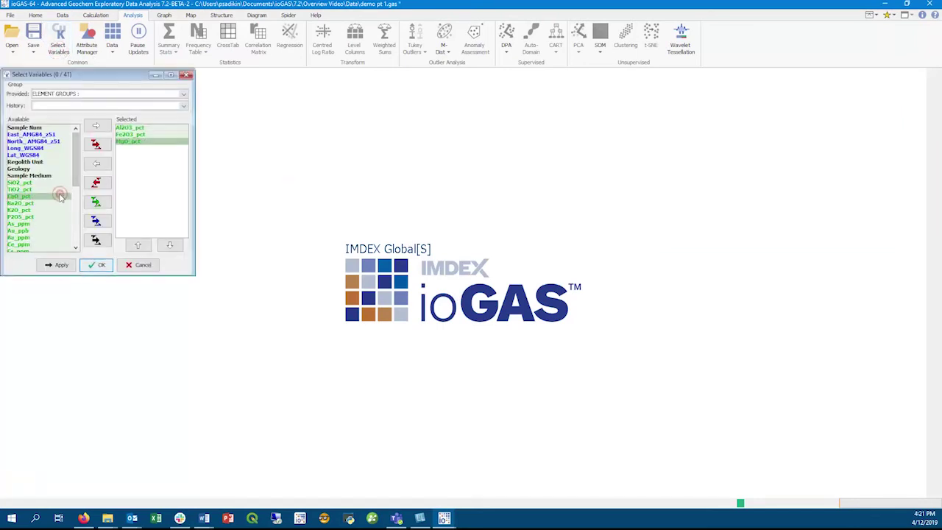
pyautogui.click(100, 267)
pyautogui.click(159, 16)
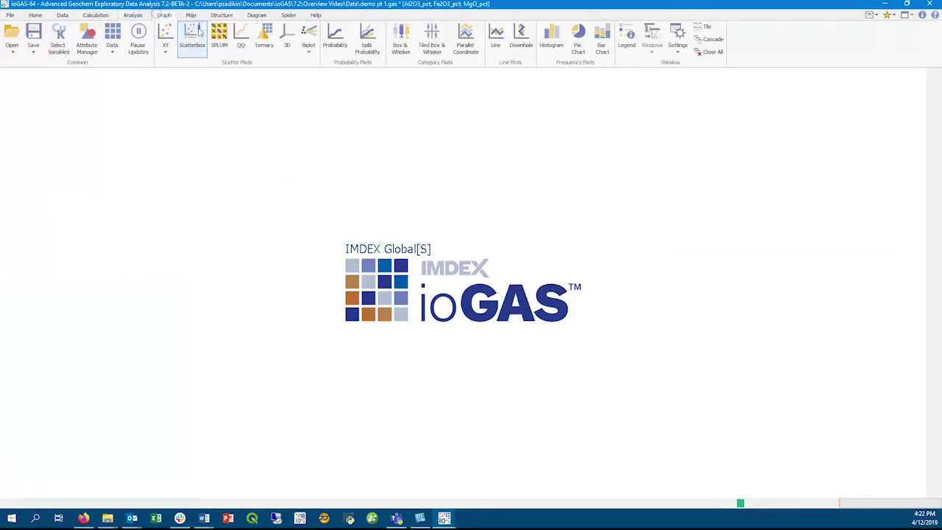
pyautogui.click(165, 37)
# Append demo pt 2.gas to the dataset, accepting its column properties.
pyautogui.click(10, 15)
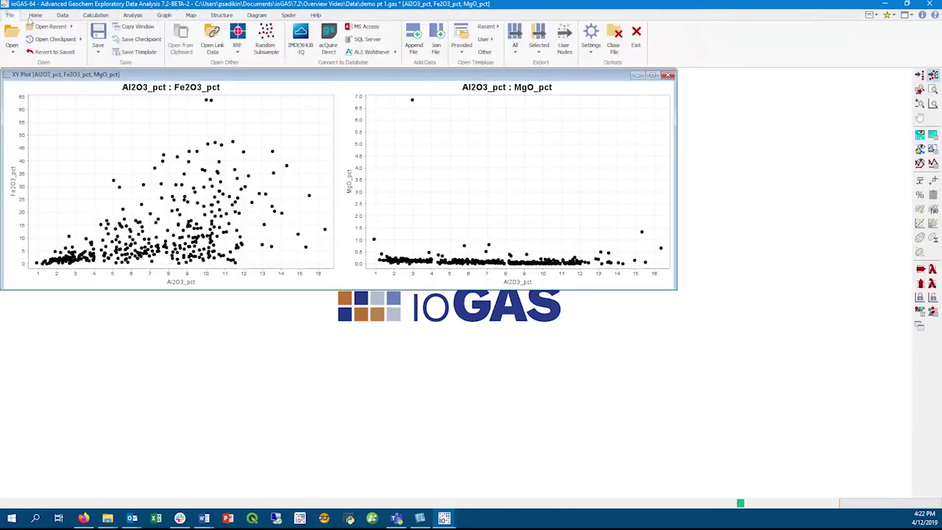
pyautogui.click(412, 39)
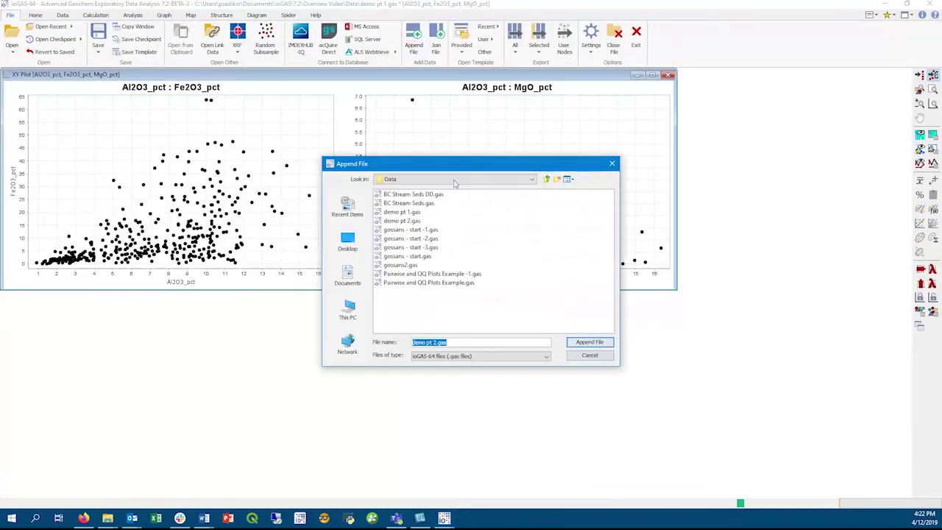
pyautogui.click(403, 222)
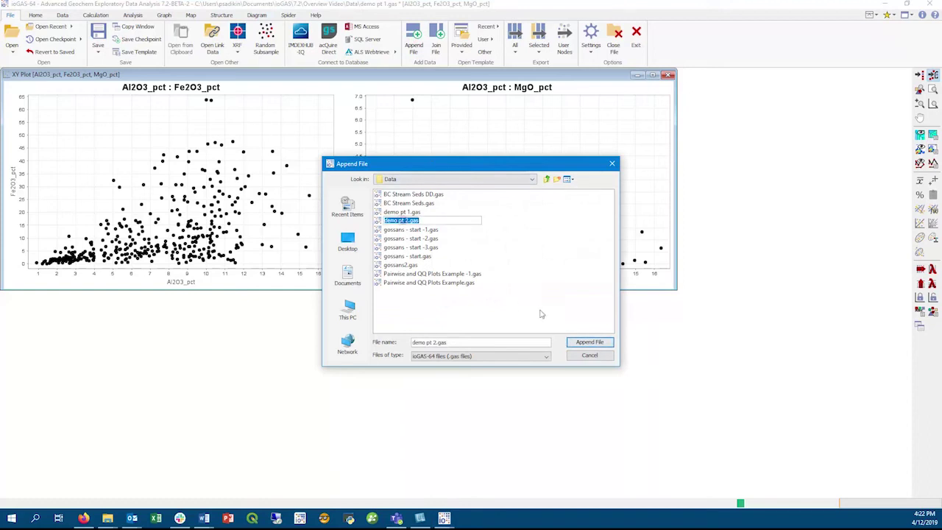
pyautogui.click(582, 343)
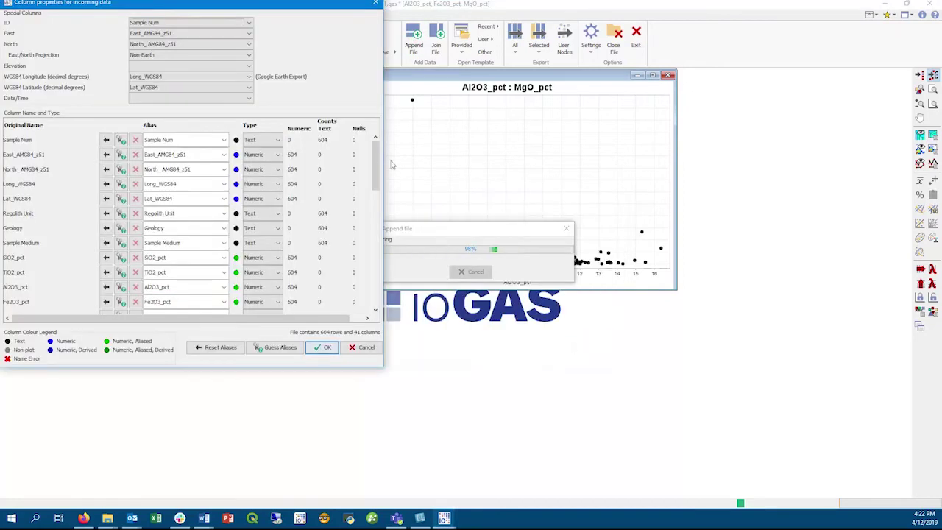
pyautogui.click(324, 348)
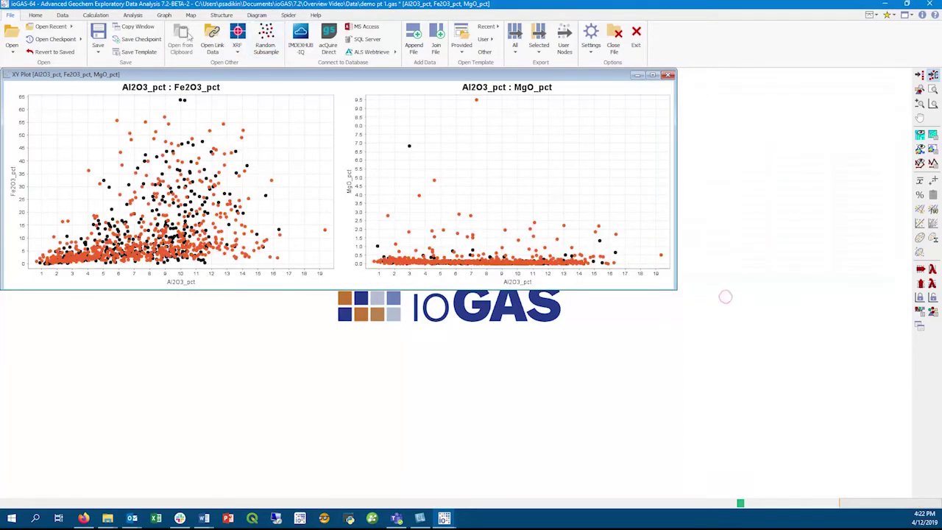
# Create a PCA biplot of Al2O3_pct, Fe2O3_pct and MgO_pct.
pyautogui.click(133, 14)
pyautogui.click(579, 40)
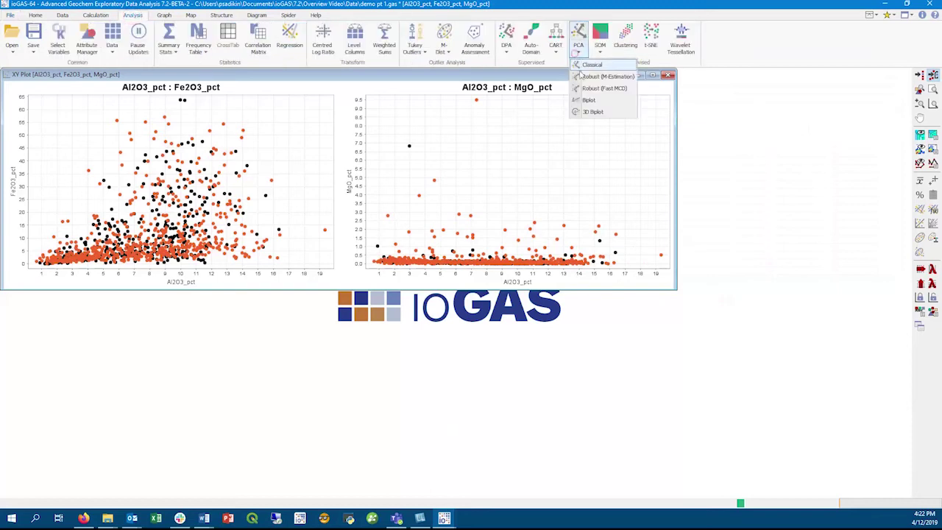
pyautogui.click(585, 99)
pyautogui.click(451, 308)
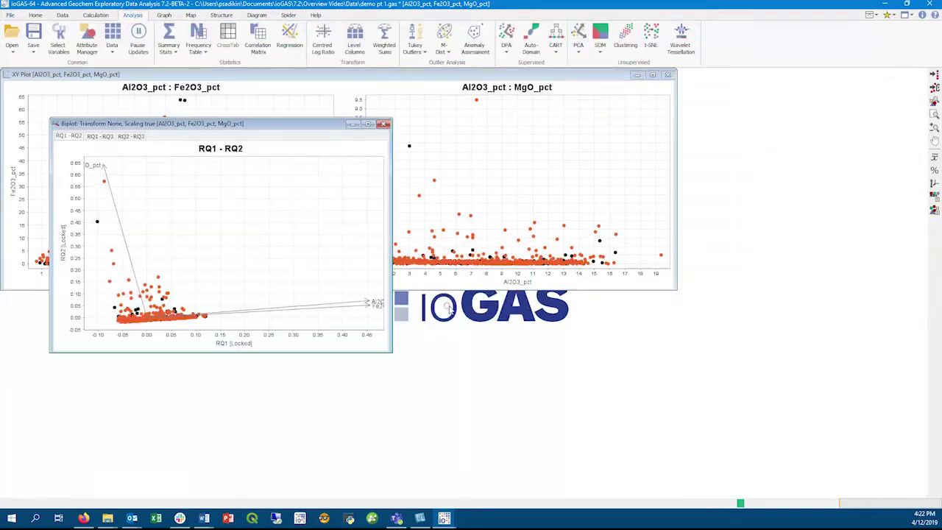
# Try rendering points by colour, revert to rendering by size, and minimize the biplot.
pyautogui.click(934, 211)
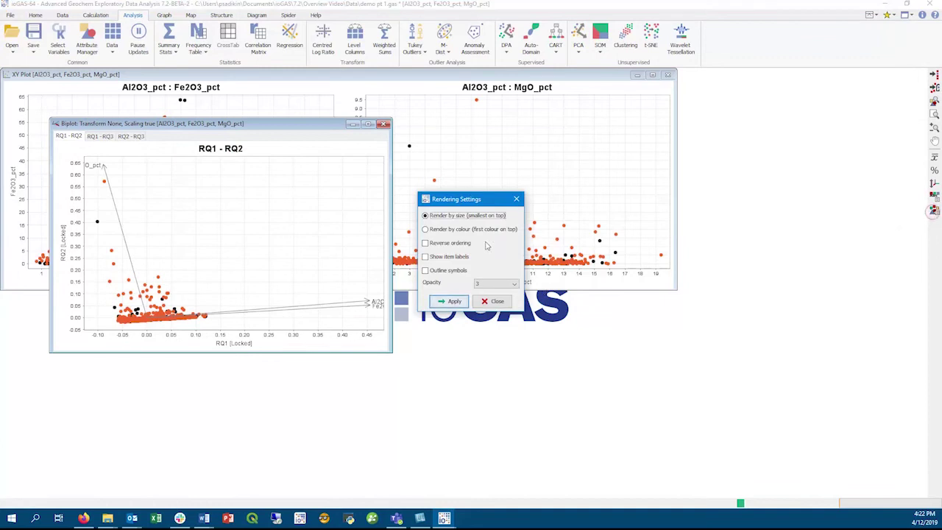
pyautogui.click(482, 229)
pyautogui.click(454, 302)
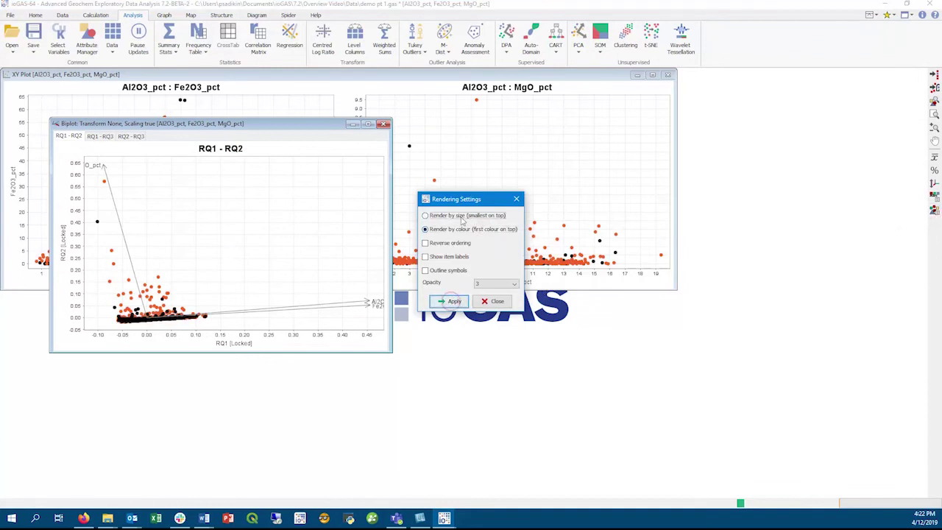
pyautogui.click(463, 216)
pyautogui.click(450, 301)
pyautogui.click(494, 301)
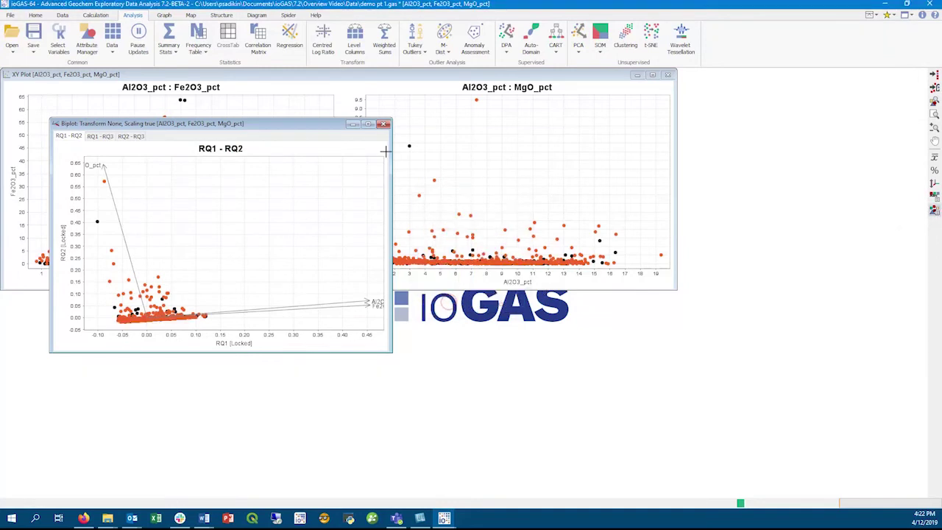
pyautogui.click(355, 123)
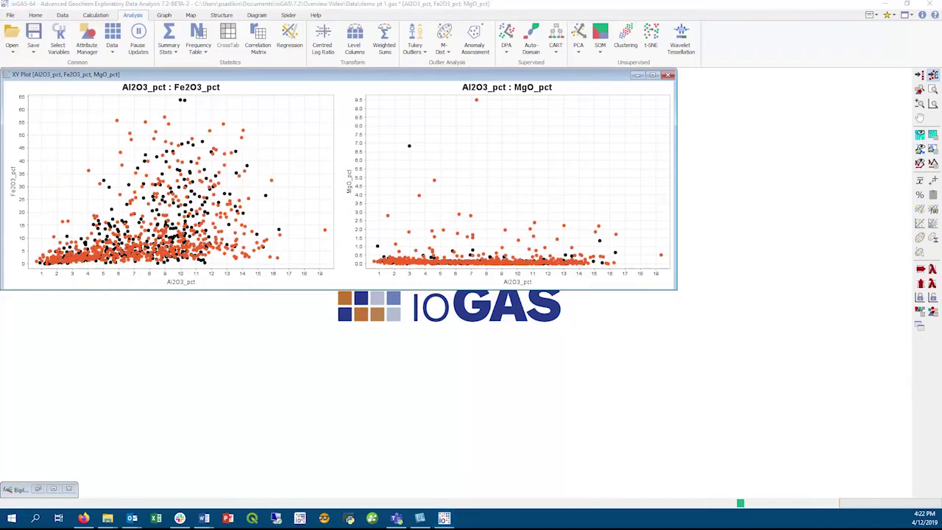
# Make Fe_ppm and Zn_ppm the only selected variables.
pyautogui.click(12, 42)
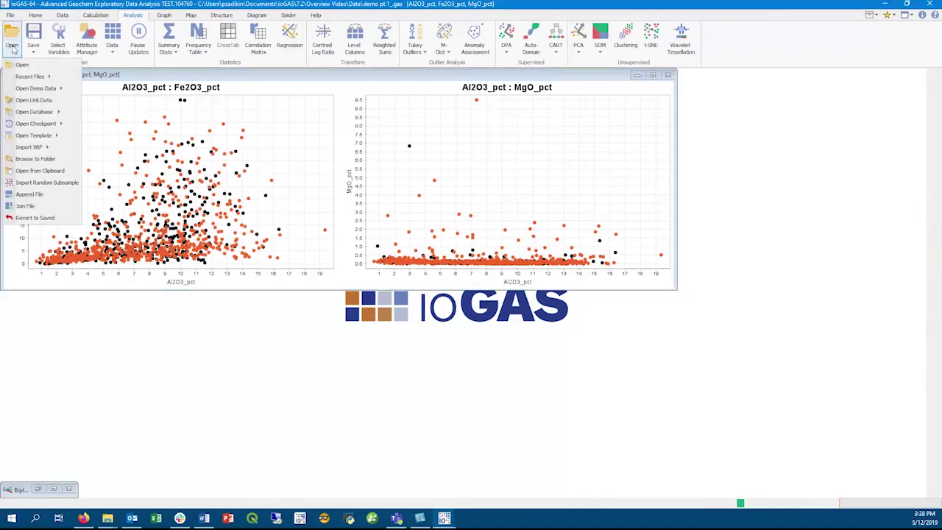
pyautogui.moveTo(33, 77)
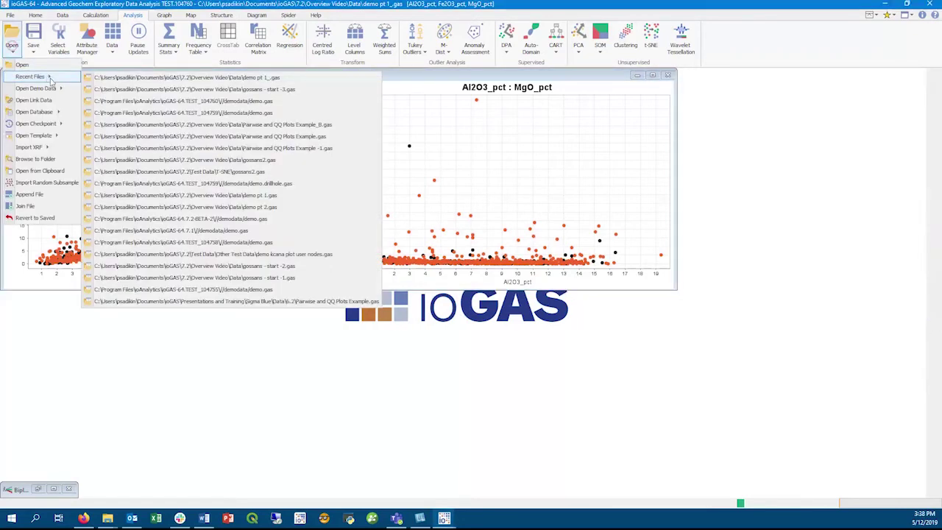
pyautogui.click(153, 89)
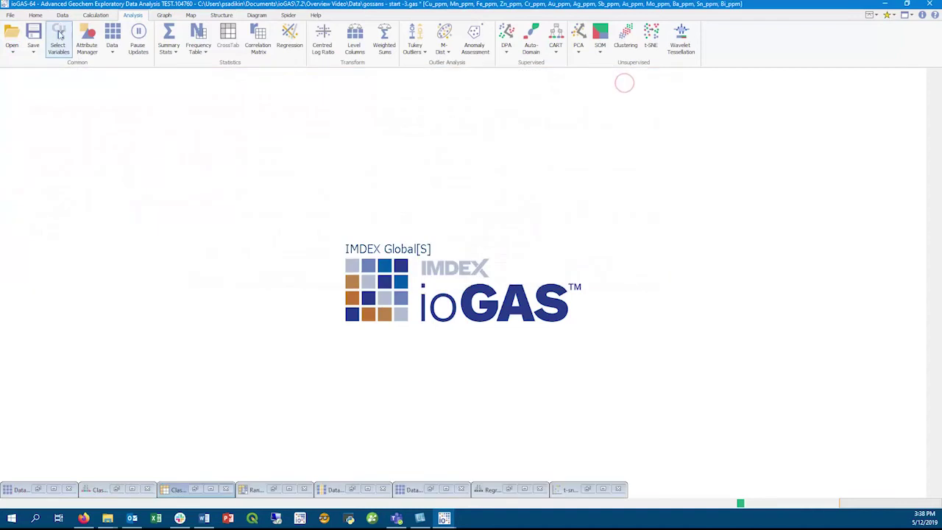
pyautogui.click(58, 40)
pyautogui.click(96, 182)
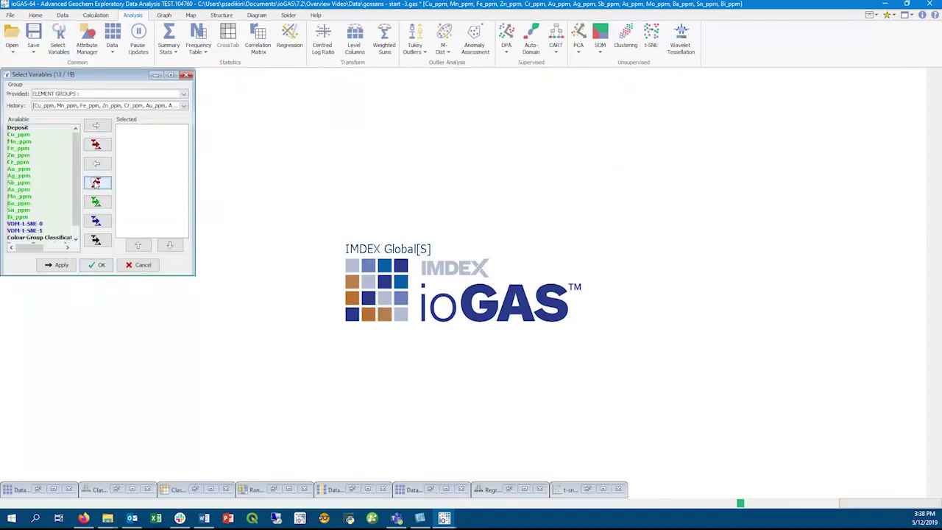
pyautogui.doubleClick(20, 149)
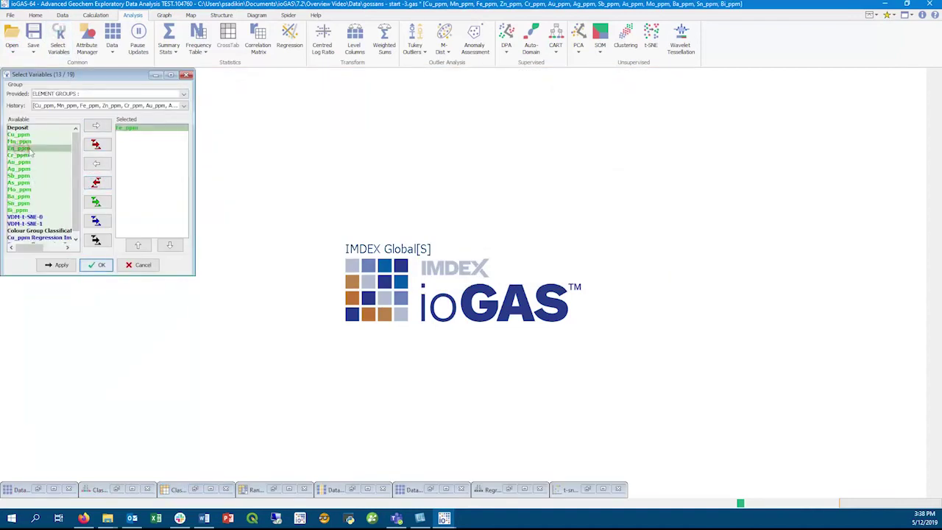
pyautogui.doubleClick(30, 150)
pyautogui.click(97, 265)
# Plot Fe_ppm against Zn_ppm as an XY plot and enlarge its window.
pyautogui.click(165, 15)
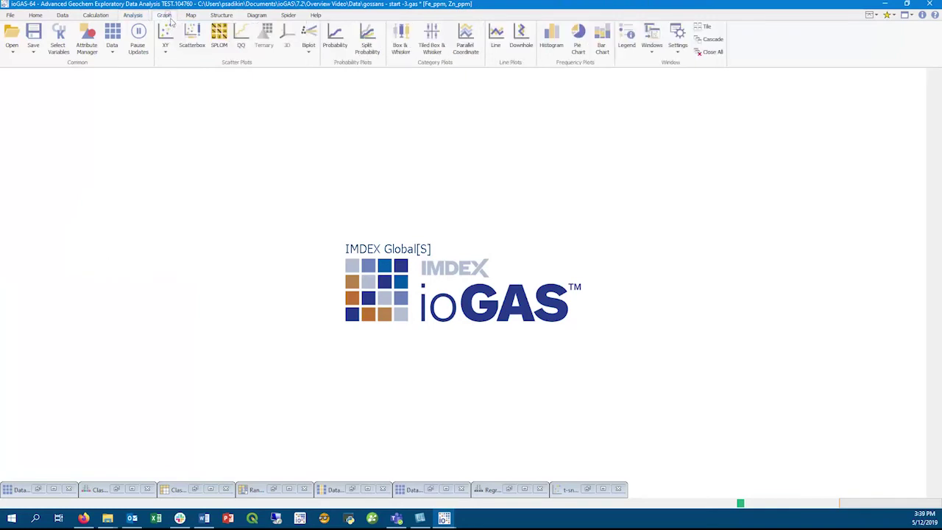
pyautogui.click(166, 34)
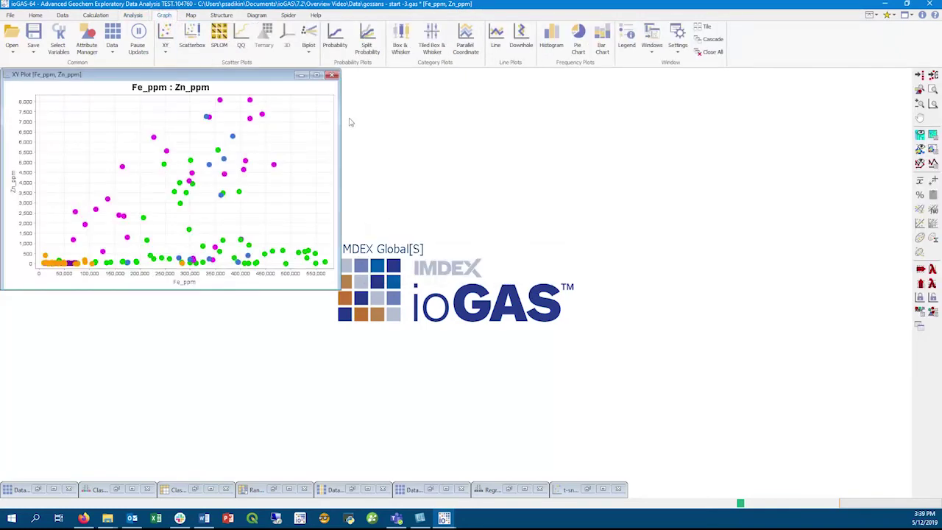
pyautogui.moveTo(335, 292); pyautogui.dragTo(571, 409)
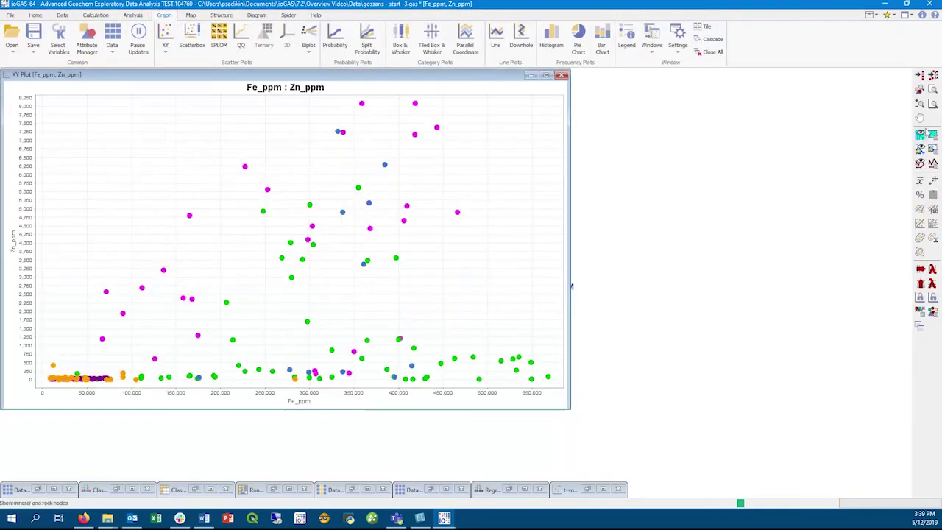
# Move the reference nodes dialog aside and display the Group 1 user nodes.
pyautogui.click(933, 134)
pyautogui.moveTo(417, 45); pyautogui.dragTo(613, 62)
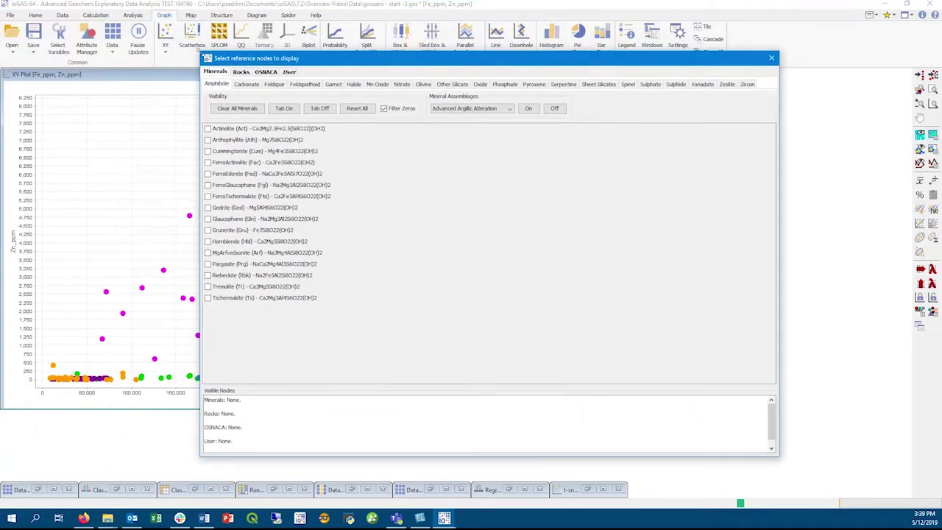
pyautogui.moveTo(200, 54); pyautogui.dragTo(345, 162)
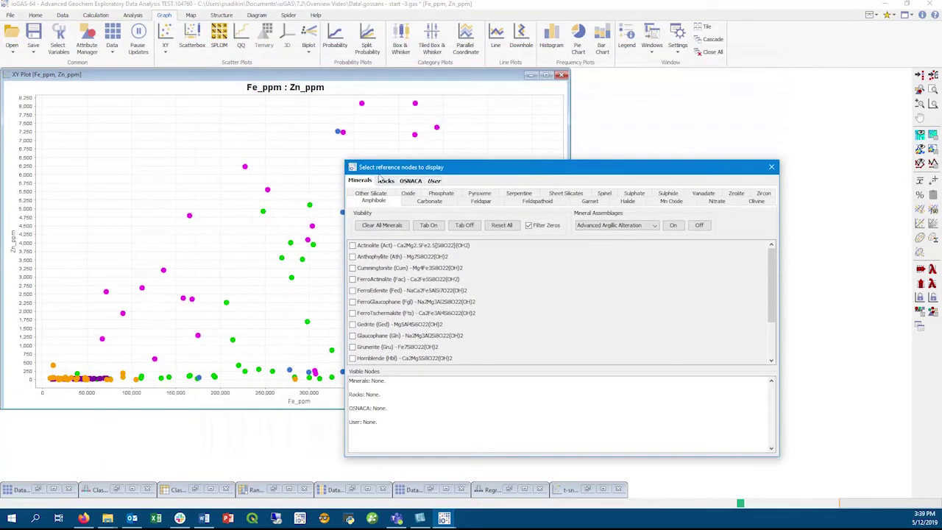
pyautogui.click(434, 181)
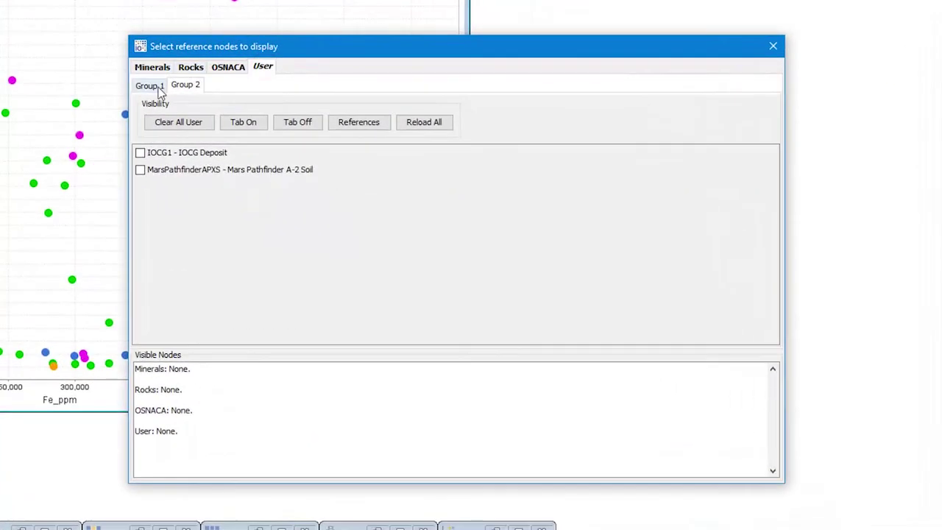
pyautogui.click(361, 194)
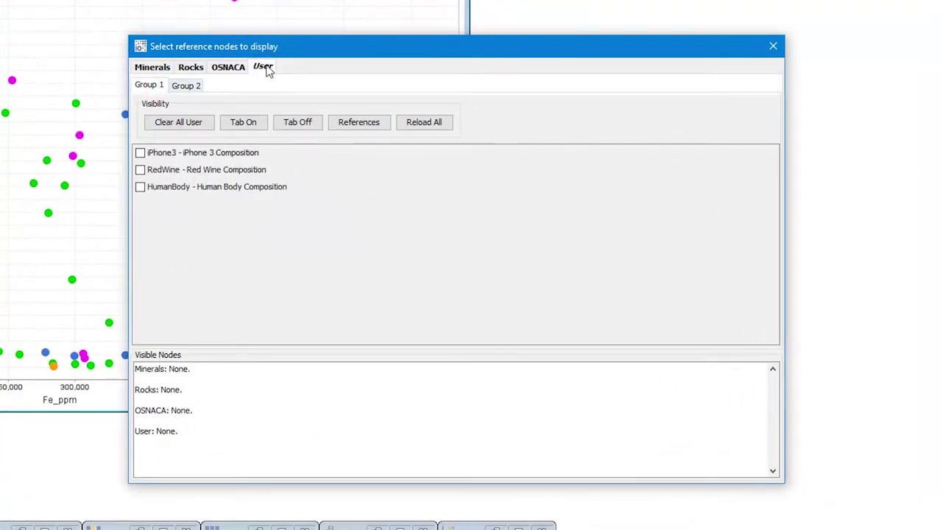
# Check the load information showing the user nodes came from UserNodes.xlsx.
pyautogui.click(356, 127)
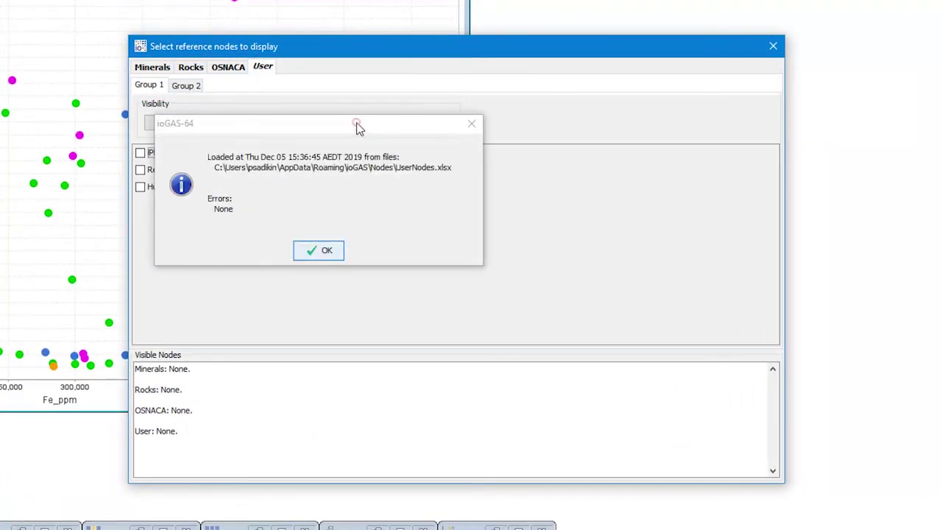
pyautogui.click(466, 170)
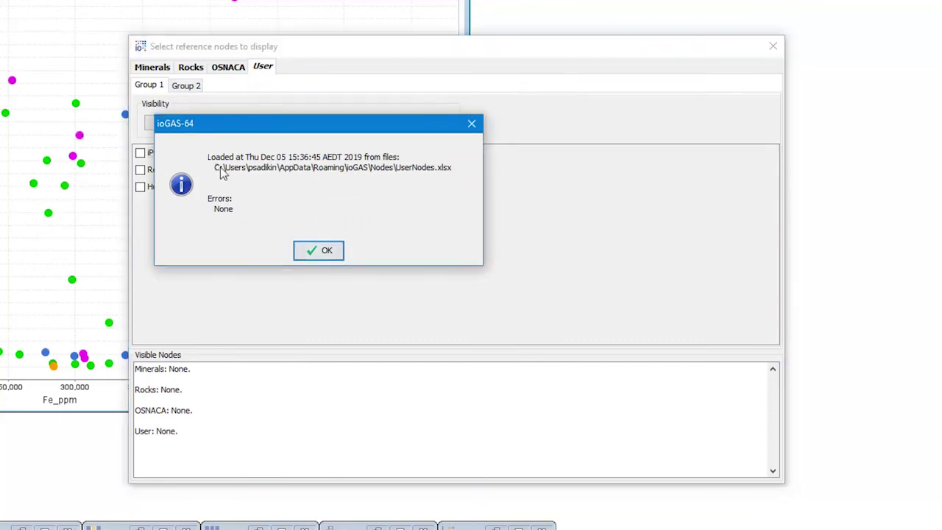
pyautogui.moveTo(221, 170); pyautogui.dragTo(468, 171)
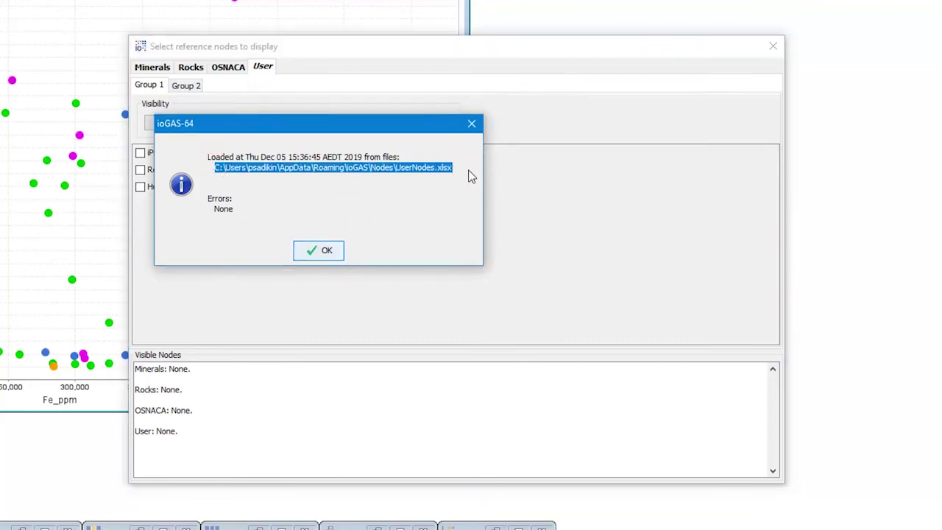
pyautogui.click(330, 251)
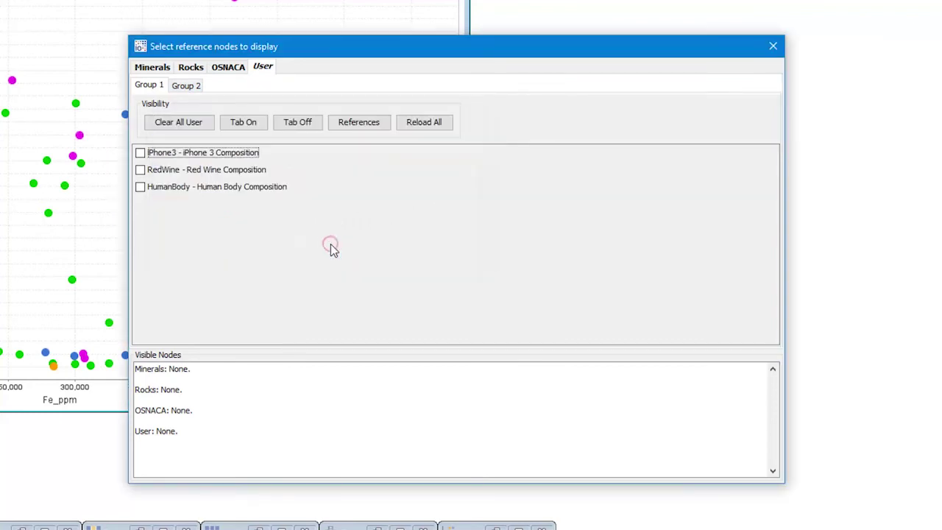
# Turn on all Group 1 and Group 2 user nodes, then switch them off again.
pyautogui.click(250, 127)
pyautogui.click(185, 87)
pyautogui.click(244, 124)
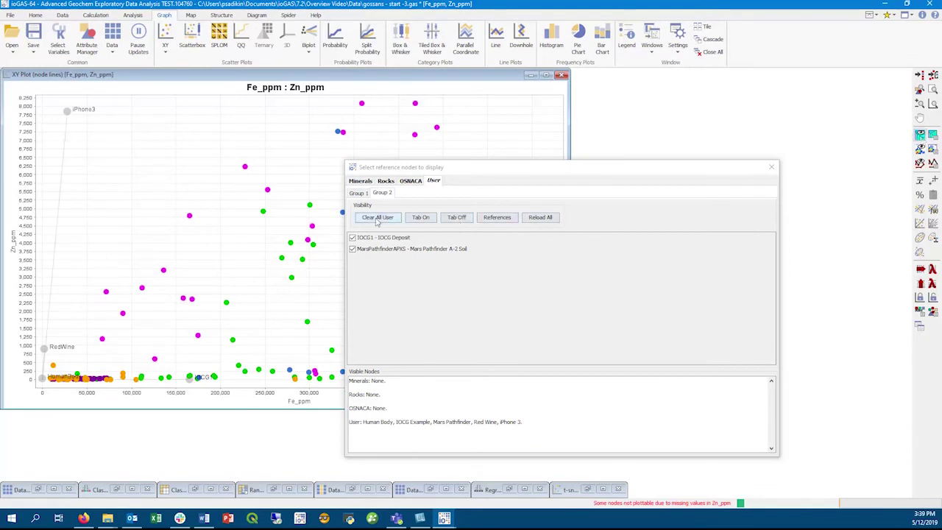
pyautogui.click(452, 218)
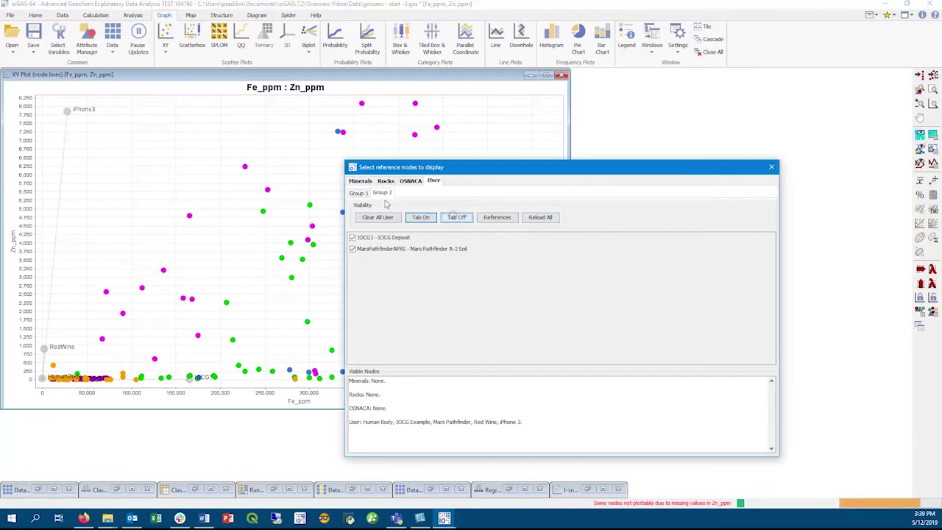
pyautogui.click(455, 219)
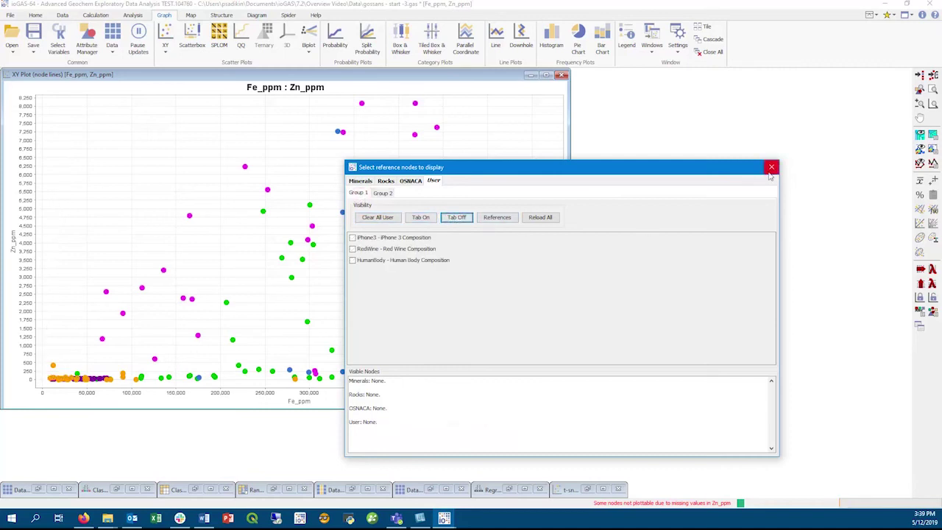
# Close the node selection and open UserNodes.xlsx from the Nodes folder.
pyautogui.click(772, 169)
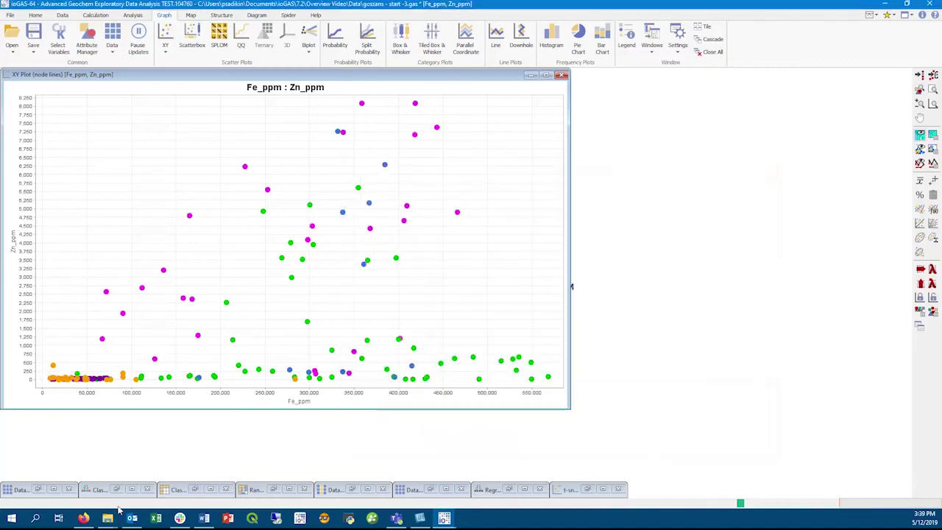
pyautogui.moveTo(112, 515)
pyautogui.click(50, 468)
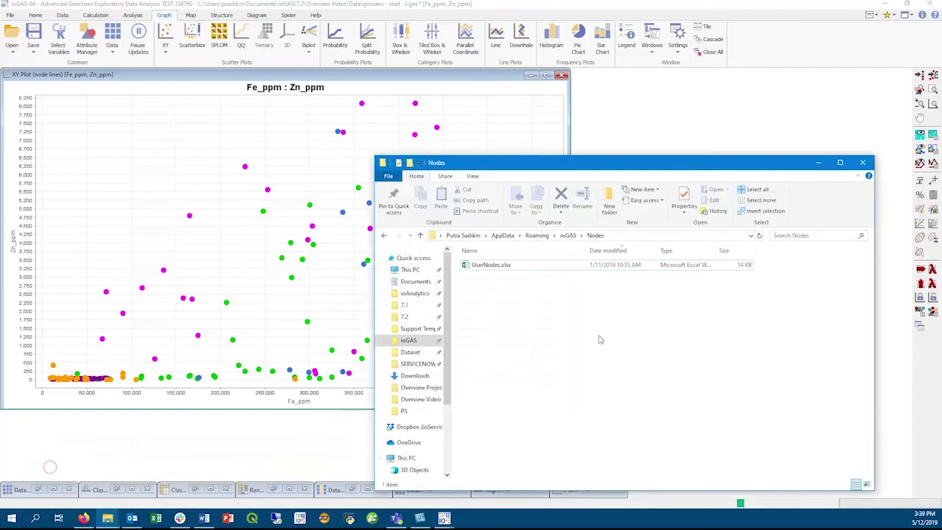
pyautogui.click(506, 267)
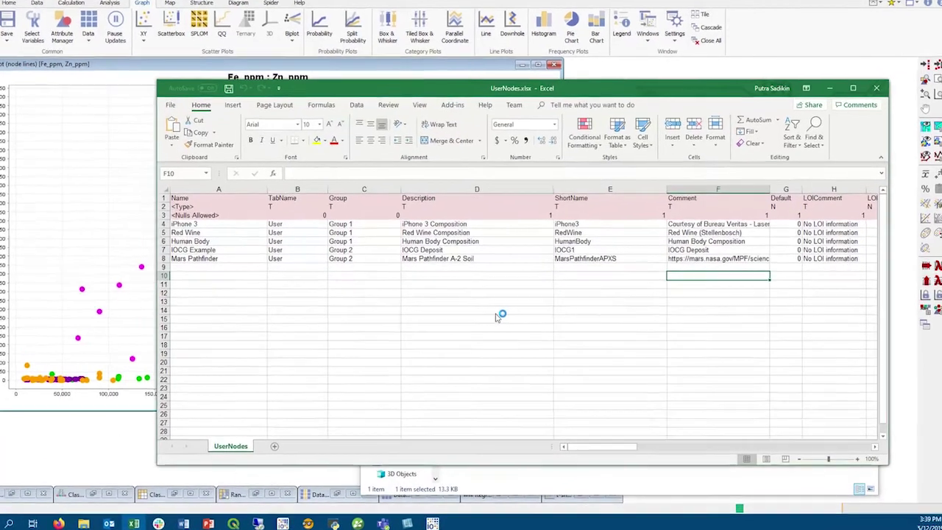
# Delete every node row except the IOCG Example row.
pyautogui.click(416, 262)
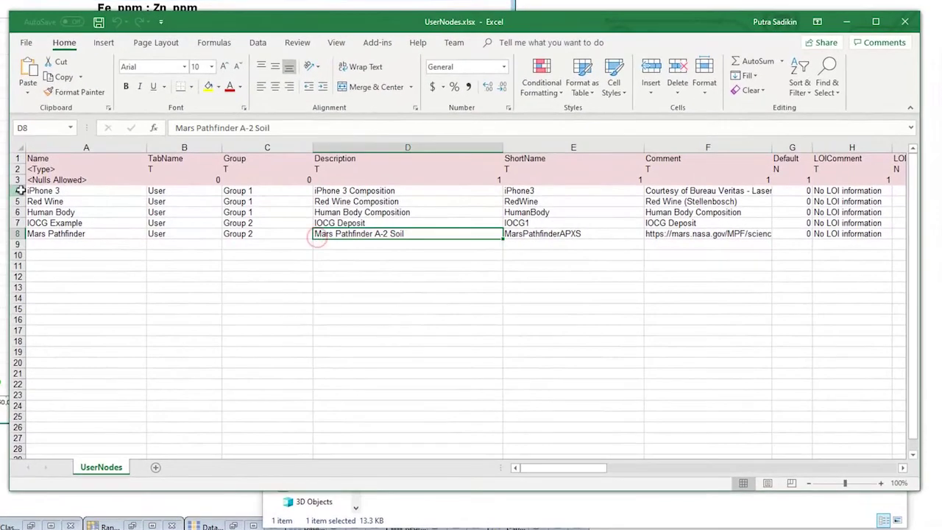
pyautogui.click(16, 191)
pyautogui.keyDown('shift'); pyautogui.click(15, 233); pyautogui.keyUp('shift')
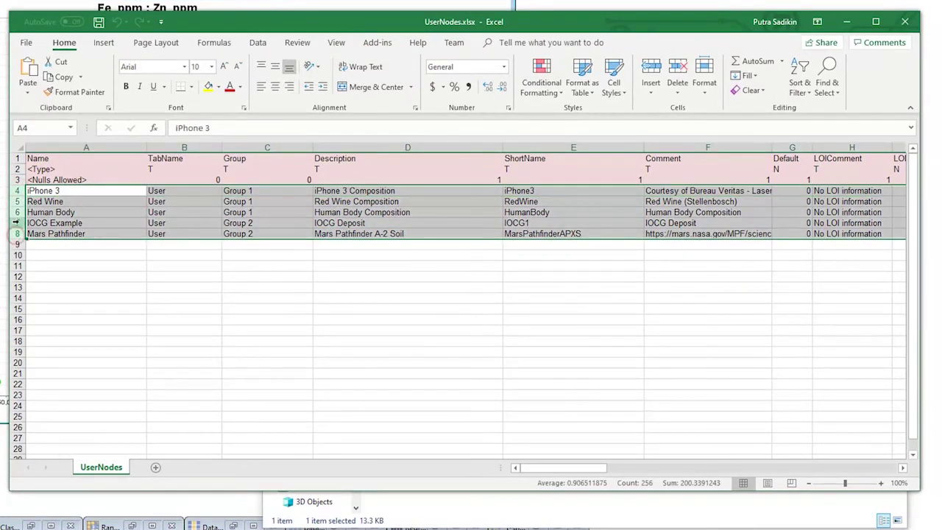
pyautogui.click(675, 70)
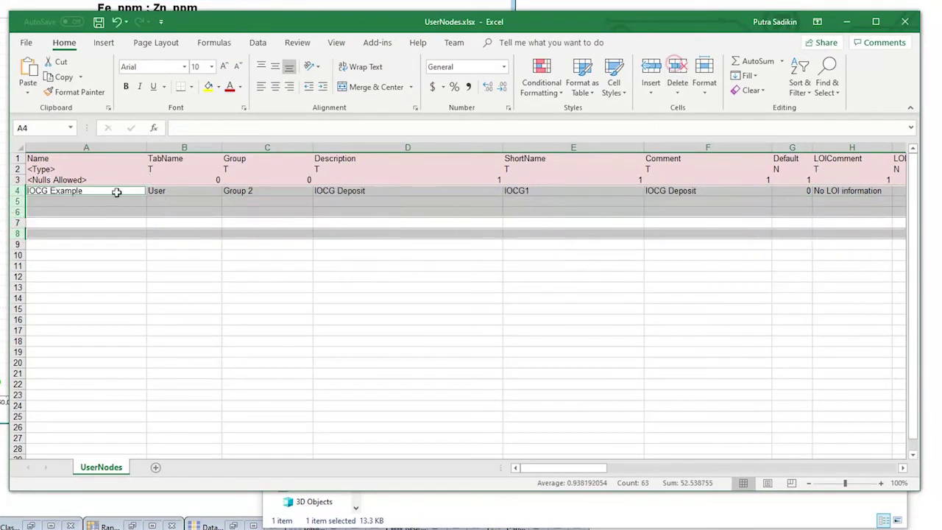
# Rename the node IOCG Example 2 with tab name User 2 and Group 3.
pyautogui.doubleClick(96, 192)
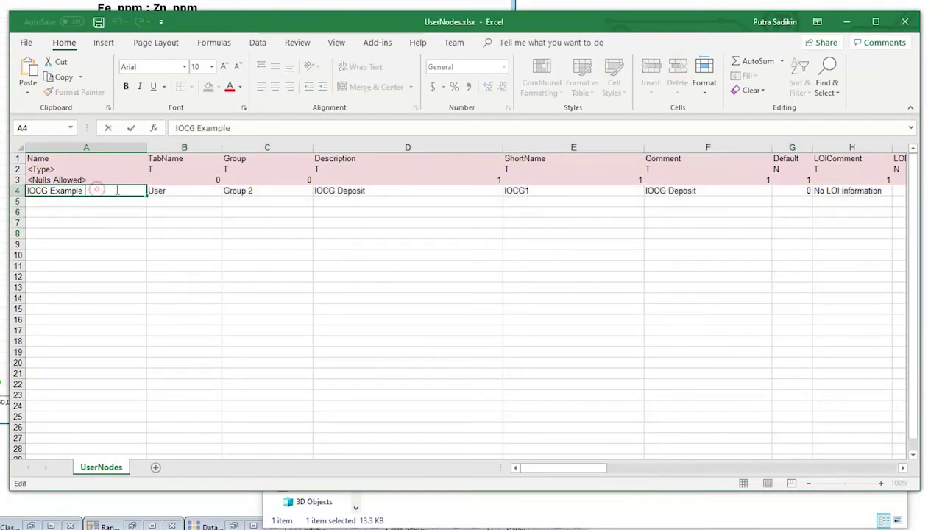
pyautogui.click(191, 191)
pyautogui.doubleClick(206, 191)
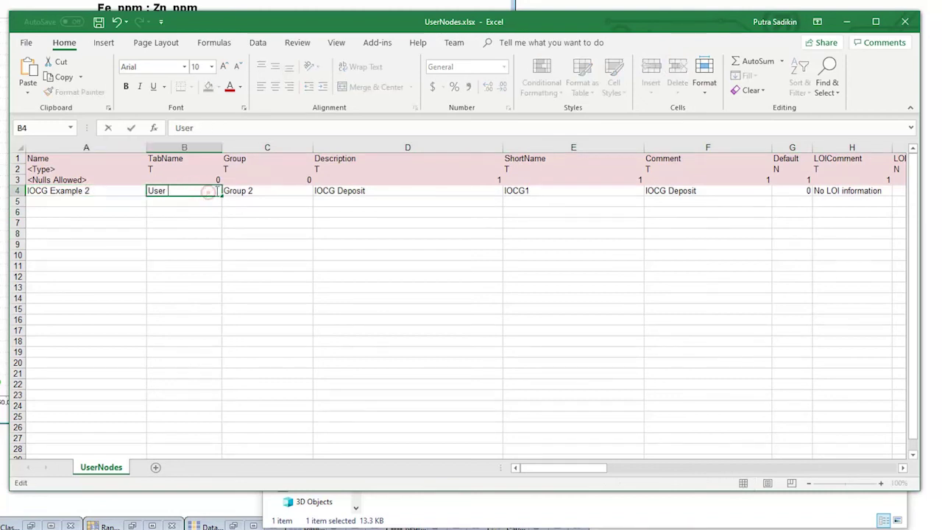
pyautogui.write('2')
pyautogui.click(268, 191)
pyautogui.doubleClick(268, 191)
pyautogui.press('BackSpace')
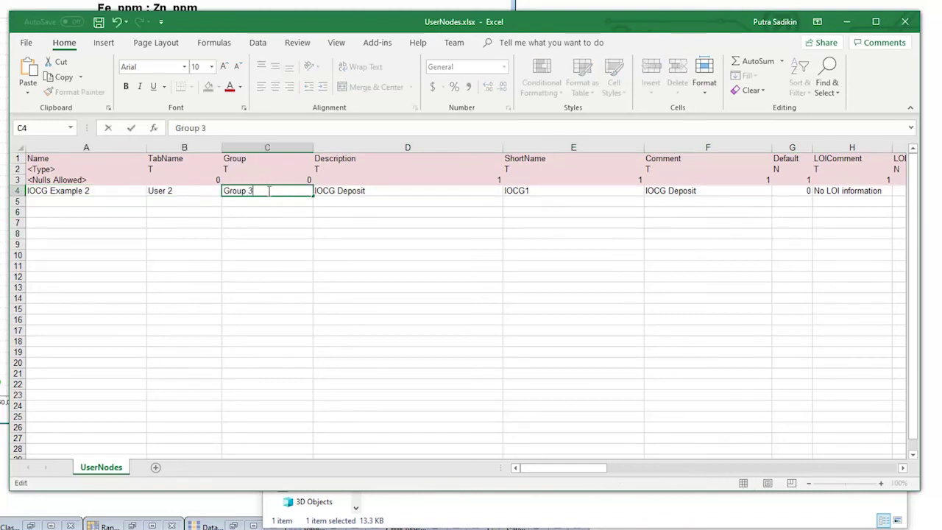
pyautogui.click(385, 193)
# Change the node's description, short name and comment to Test text.
pyautogui.doubleClick(385, 193)
pyautogui.write('Tes')
pyautogui.write('t')
pyautogui.click(554, 191)
pyautogui.doubleClick(554, 190)
pyautogui.write('T')
pyautogui.click(732, 193)
pyautogui.doubleClick(731, 190)
pyautogui.write('T')
pyautogui.click(742, 211)
pyautogui.moveTo(575, 468)
pyautogui.mouseDown()
pyautogui.moveTo(666, 471)
pyautogui.moveTo(568, 470)
pyautogui.mouseUp()
# Save the workbook as UserNodes 2.xlsx.
pyautogui.moveTo(22, 158); pyautogui.dragTo(19, 180)
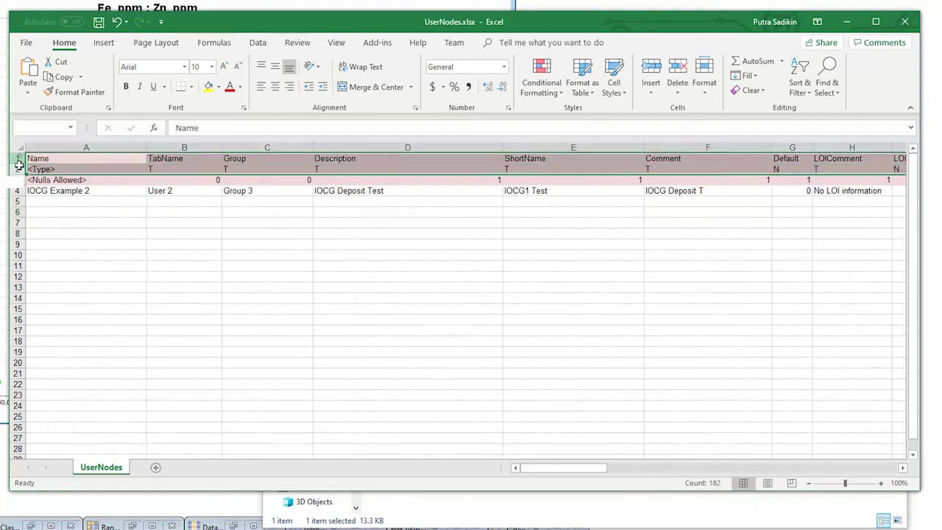
pyautogui.click(397, 200)
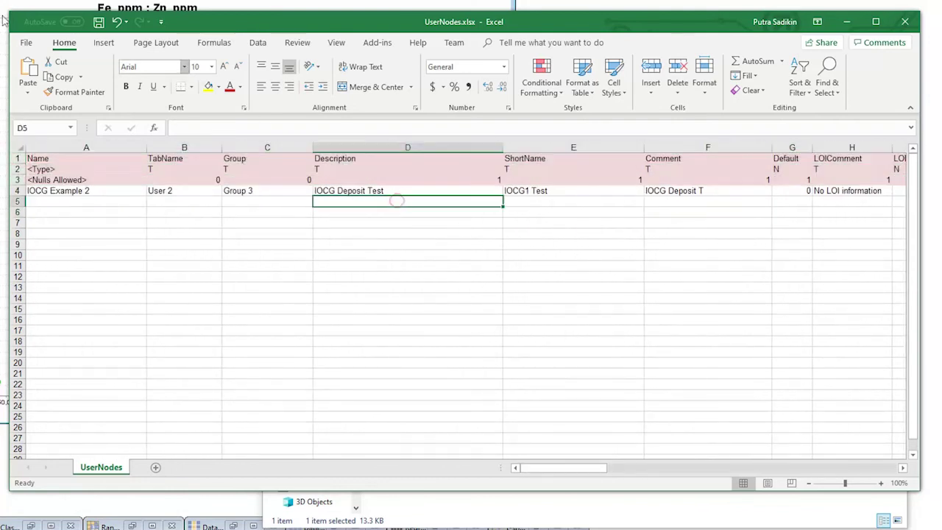
pyautogui.click(22, 42)
pyautogui.click(54, 209)
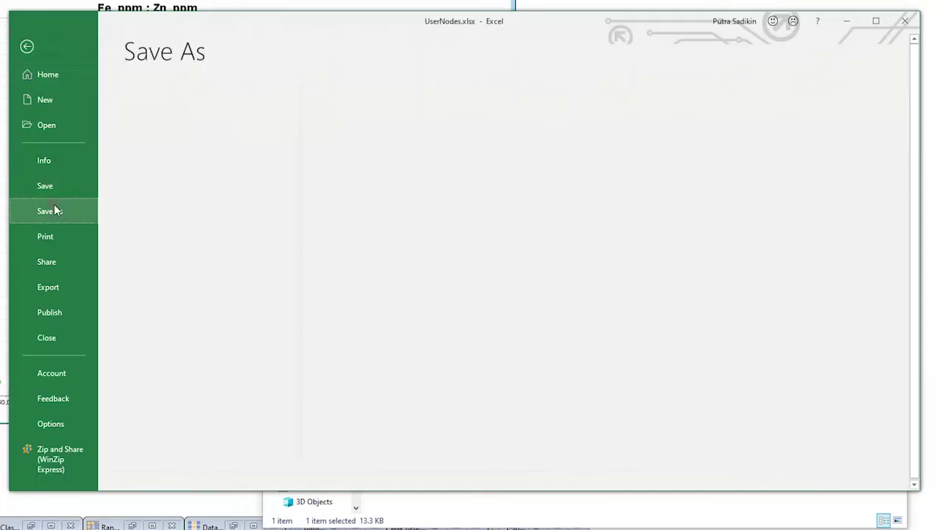
pyautogui.click(195, 301)
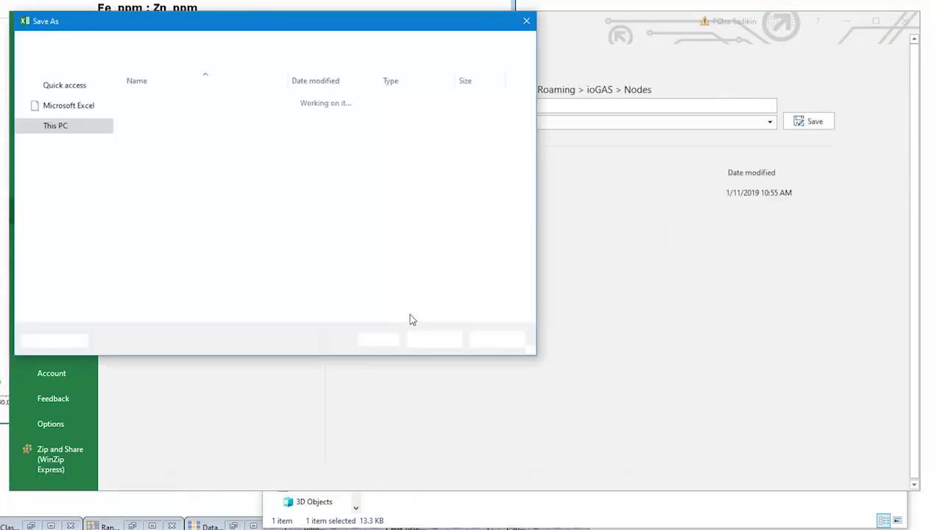
pyautogui.click(134, 256)
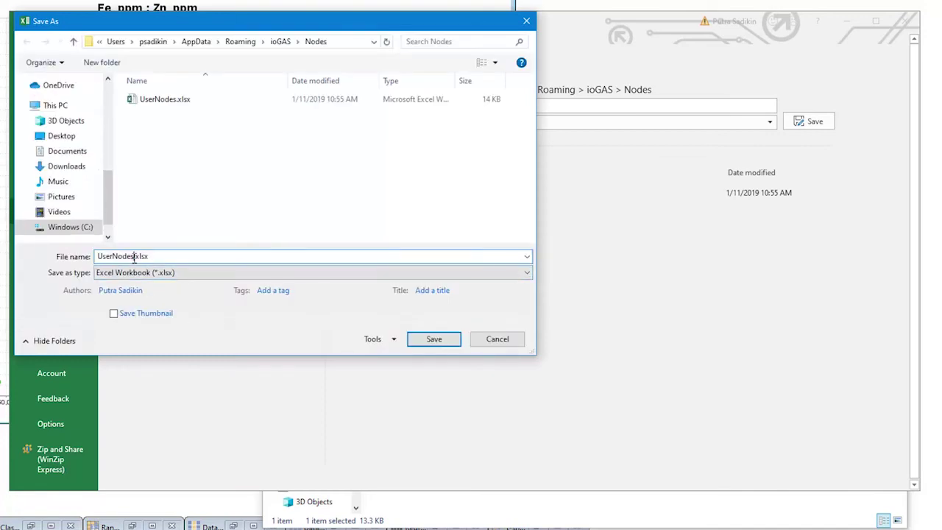
pyautogui.click(442, 340)
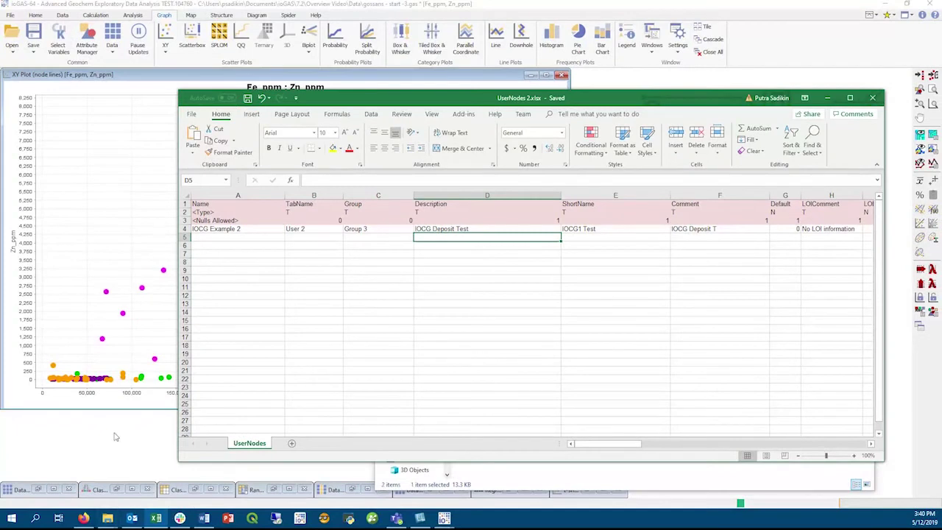
# Reload the user nodes and plot the User 2 node IOCG1 Test on the Fe–Zn plot.
pyautogui.click(114, 437)
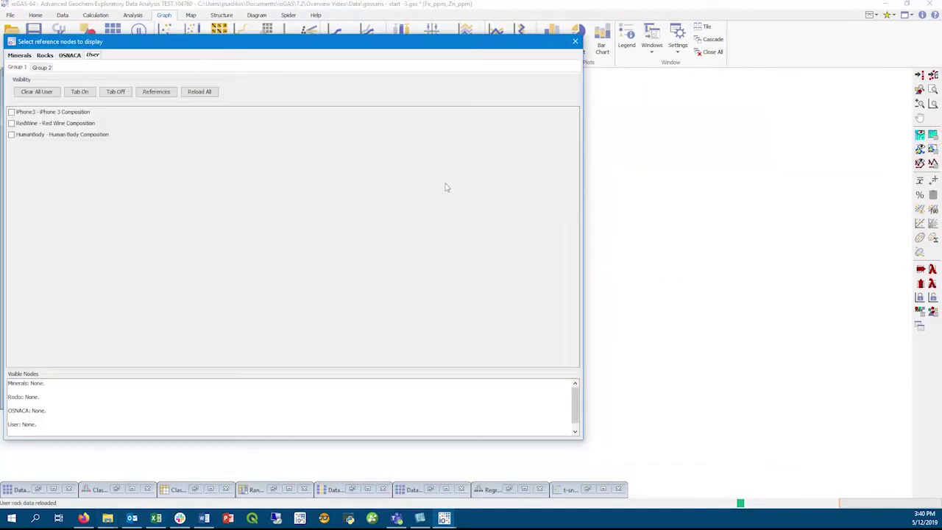
pyautogui.click(98, 57)
pyautogui.moveTo(111, 49); pyautogui.dragTo(369, 79)
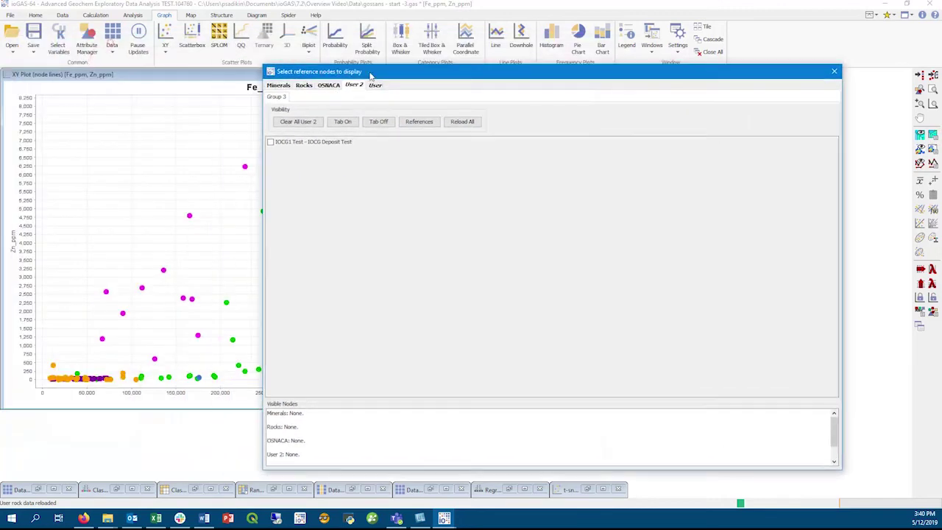
pyautogui.click(328, 142)
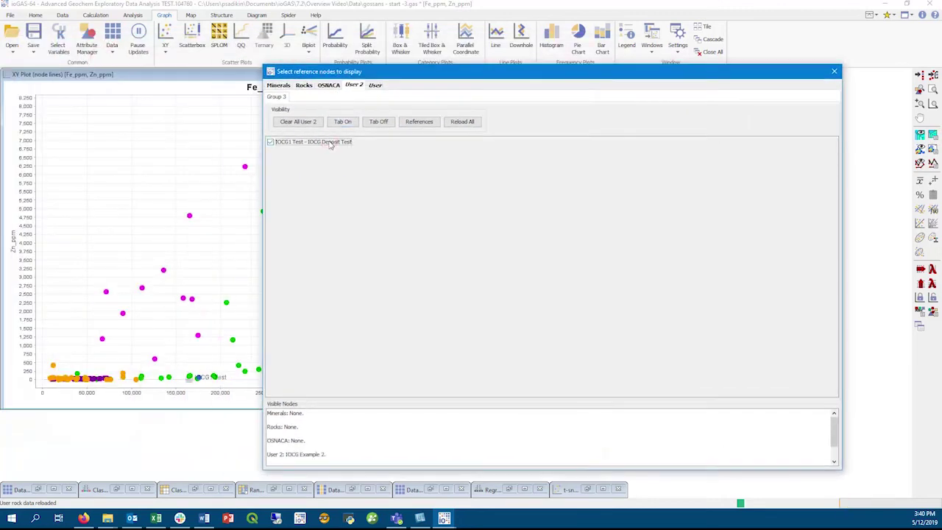
pyautogui.scroll(5, 185, 390)
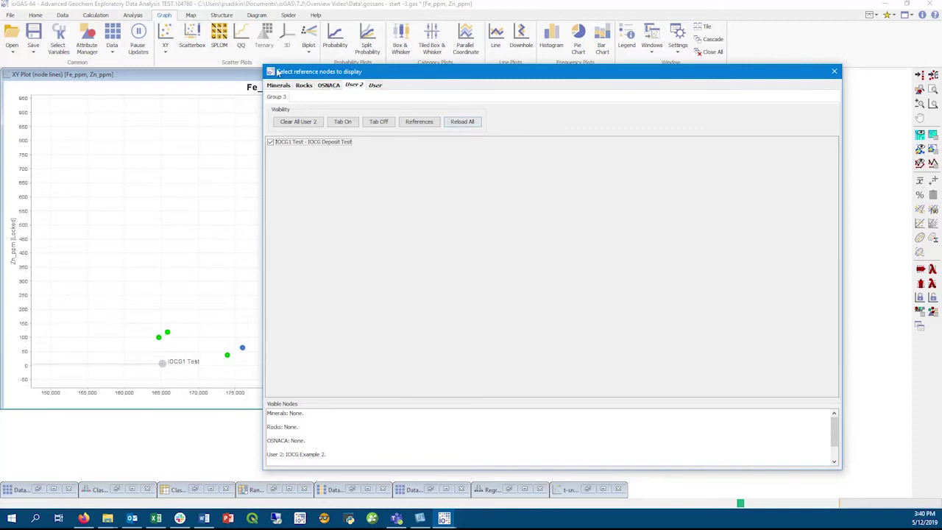
# Hide all User 2 nodes and close the reference node selection.
pyautogui.moveTo(370, 71); pyautogui.dragTo(563, 149)
pyautogui.click(575, 201)
pyautogui.click(836, 152)
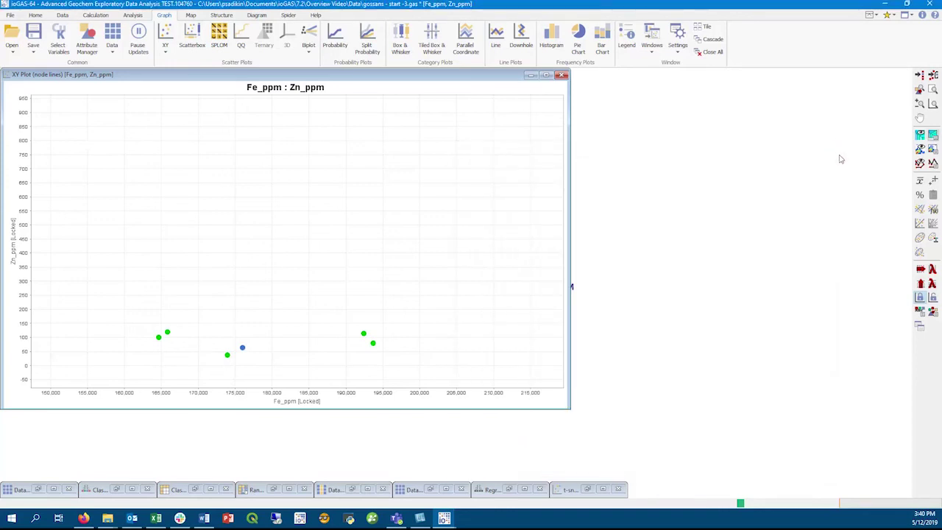
# Hide every deposit group except CuGossNEO and rescale the plot to its 8 samples.
pyautogui.click(10, 15)
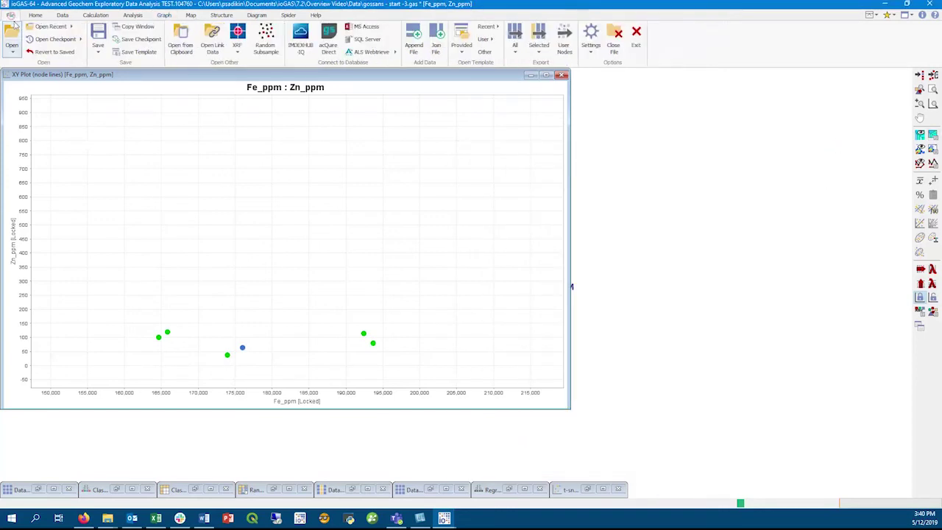
pyautogui.click(35, 16)
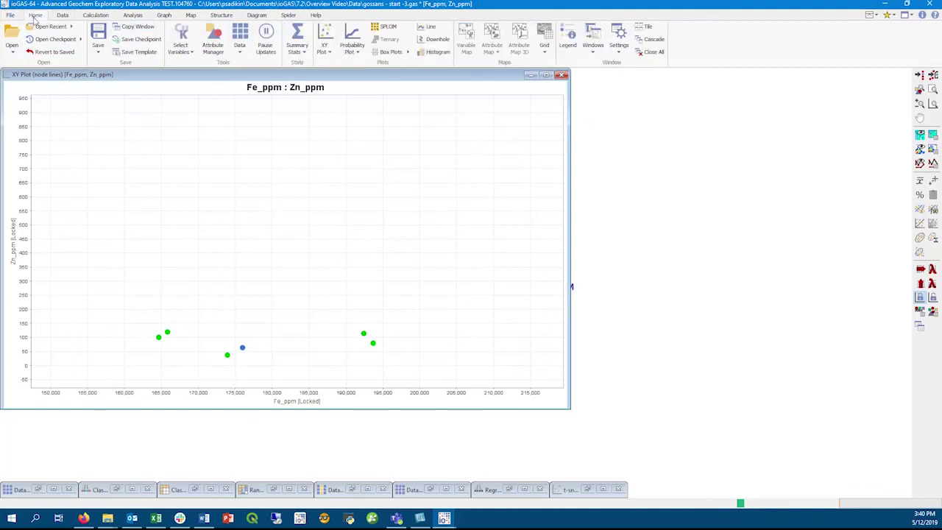
pyautogui.click(212, 46)
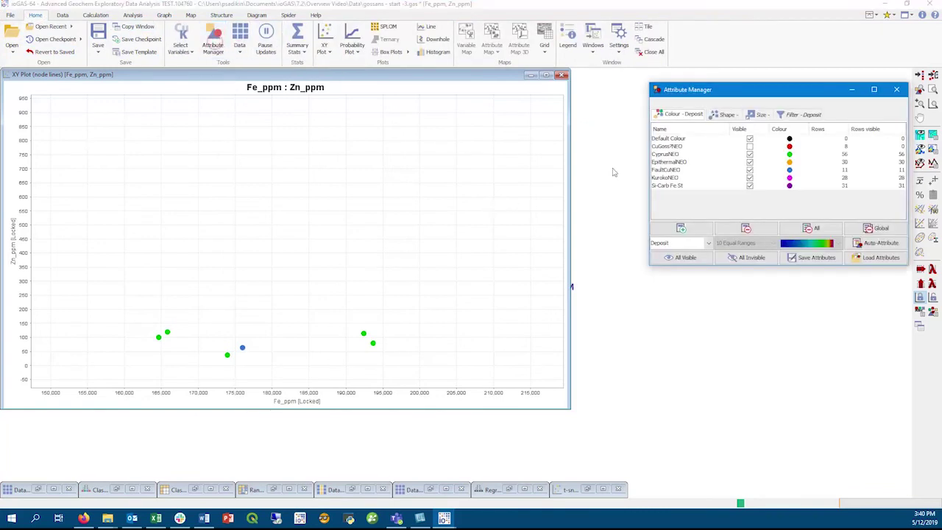
pyautogui.click(736, 257)
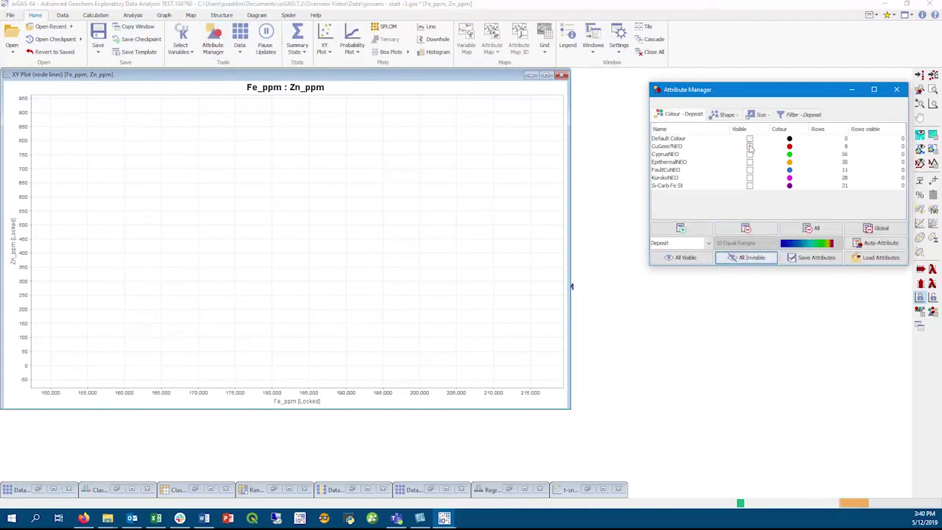
pyautogui.click(749, 145)
pyautogui.rightClick(299, 256)
pyautogui.click(356, 319)
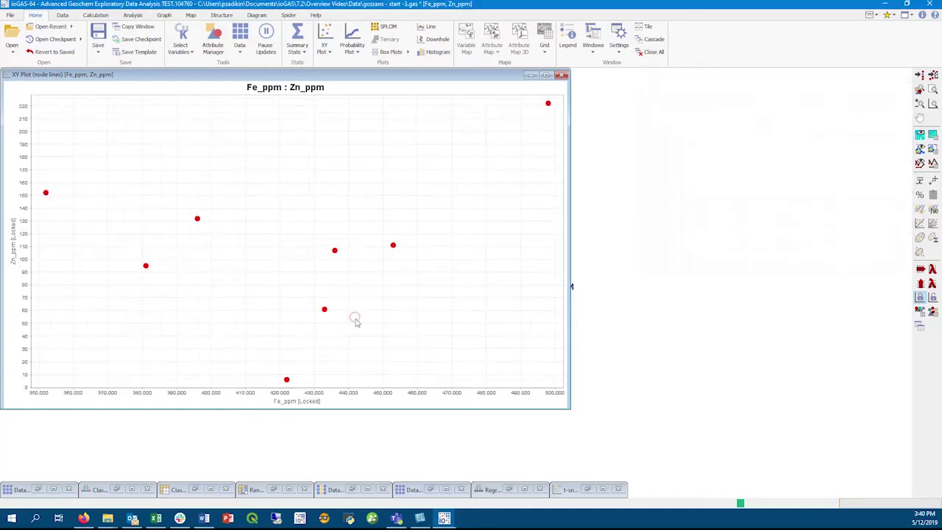
pyautogui.click(11, 15)
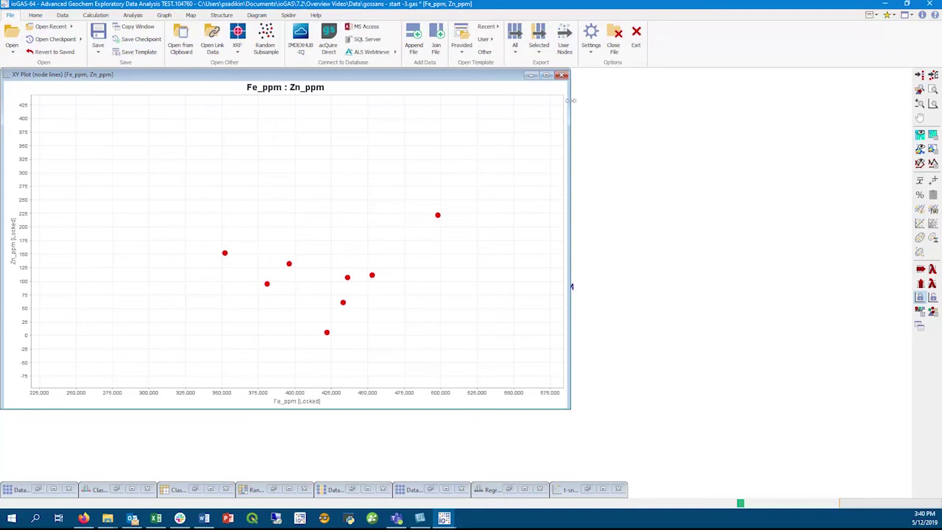
# Start a user node export named CuGossan Classified, grouped by Deposit.
pyautogui.click(564, 50)
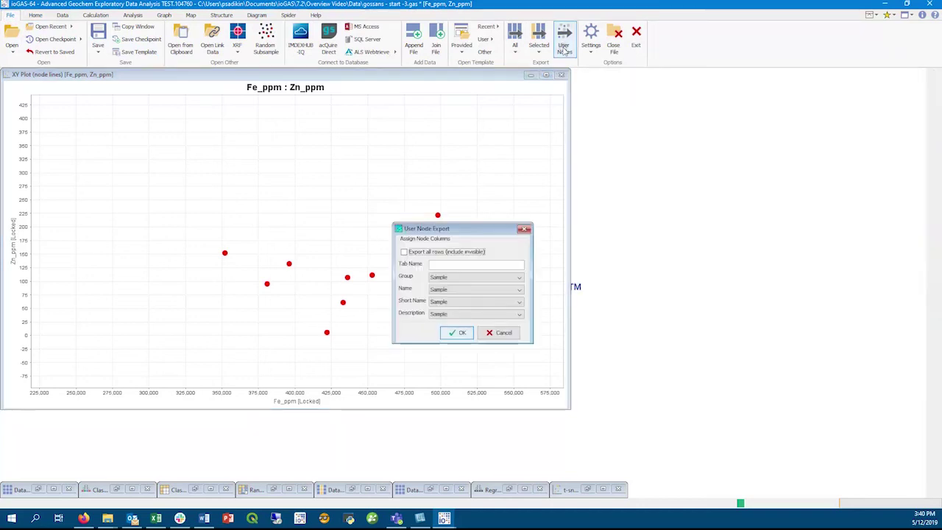
pyautogui.click(551, 260)
pyautogui.write('CuGo')
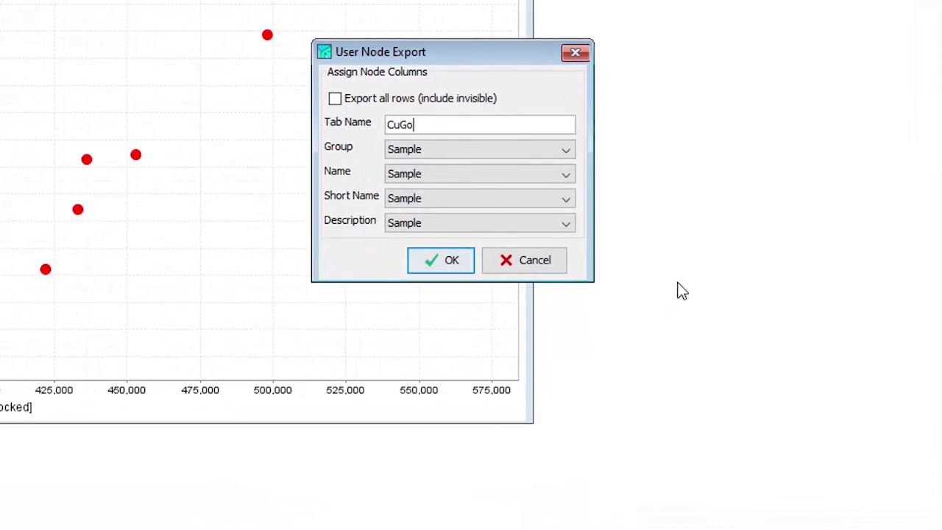
pyautogui.write('ssan Un')
pyautogui.press('BackSpace')
pyautogui.press('BackSpace')
pyautogui.write('Classified')
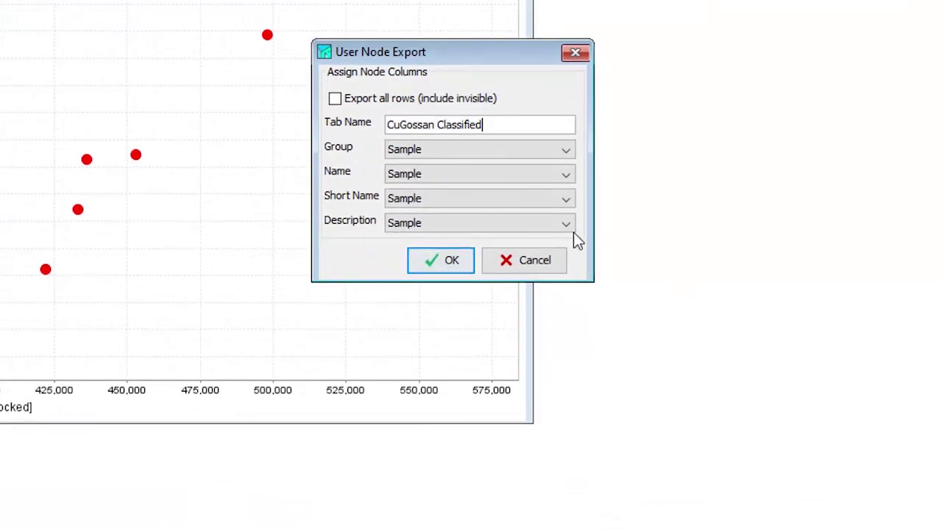
pyautogui.click(520, 148)
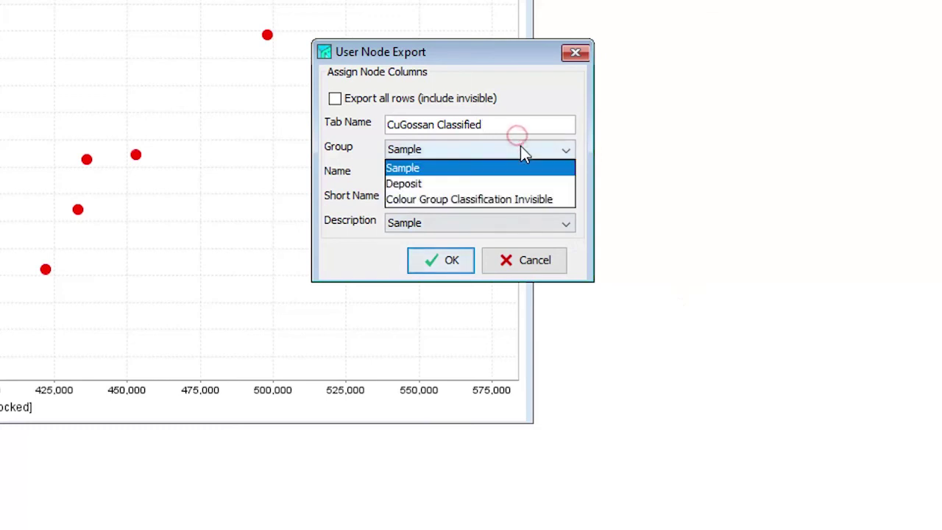
pyautogui.click(512, 184)
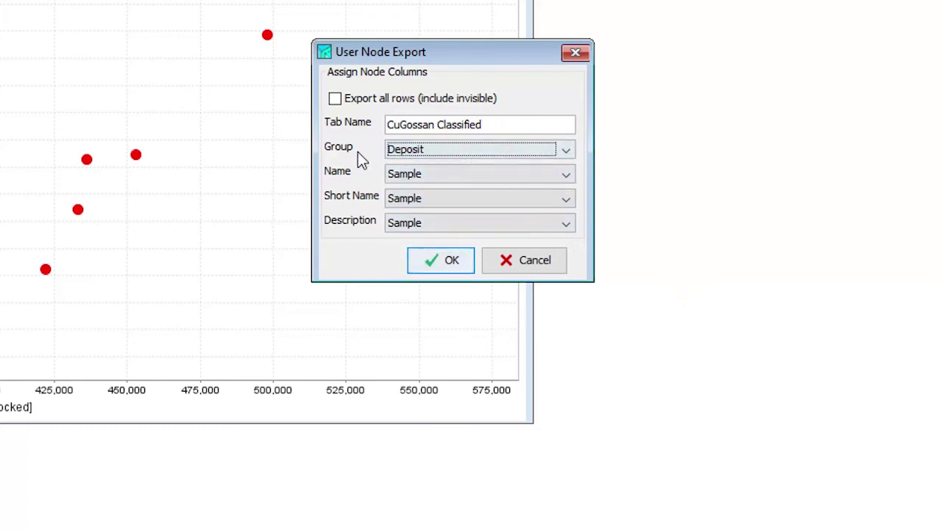
# Use Sample for names, Colour Group Classification Invisible for descriptions, and save CuGossan Classified.xlsx.
pyautogui.click(425, 179)
pyautogui.click(427, 192)
pyautogui.click(429, 201)
pyautogui.click(426, 200)
pyautogui.click(440, 223)
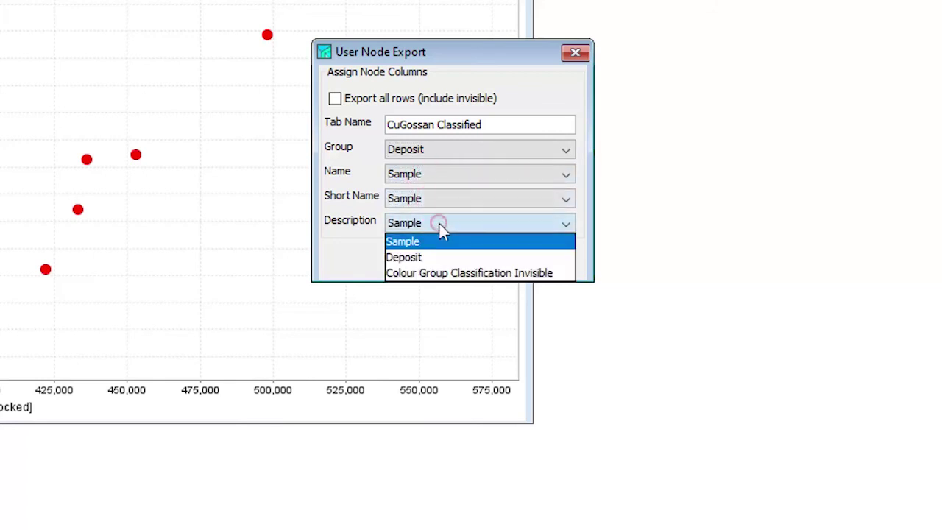
pyautogui.click(447, 274)
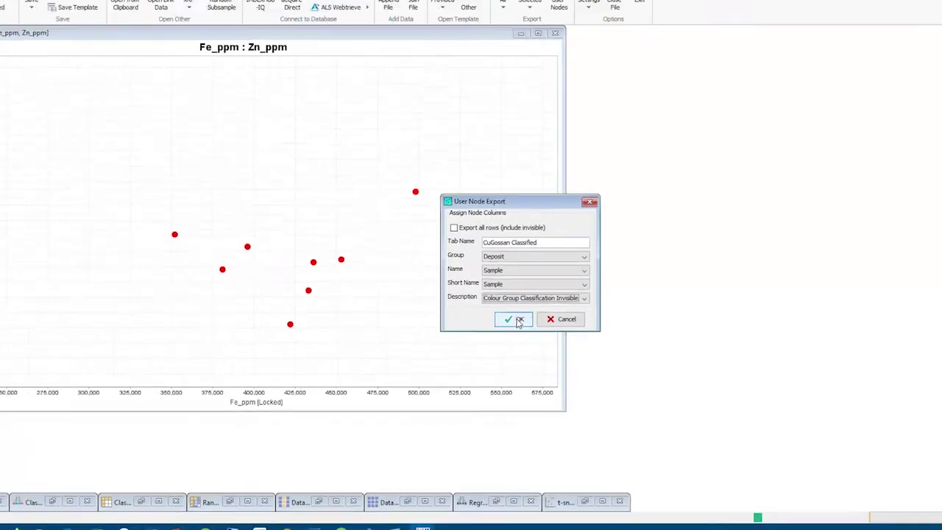
pyautogui.click(518, 321)
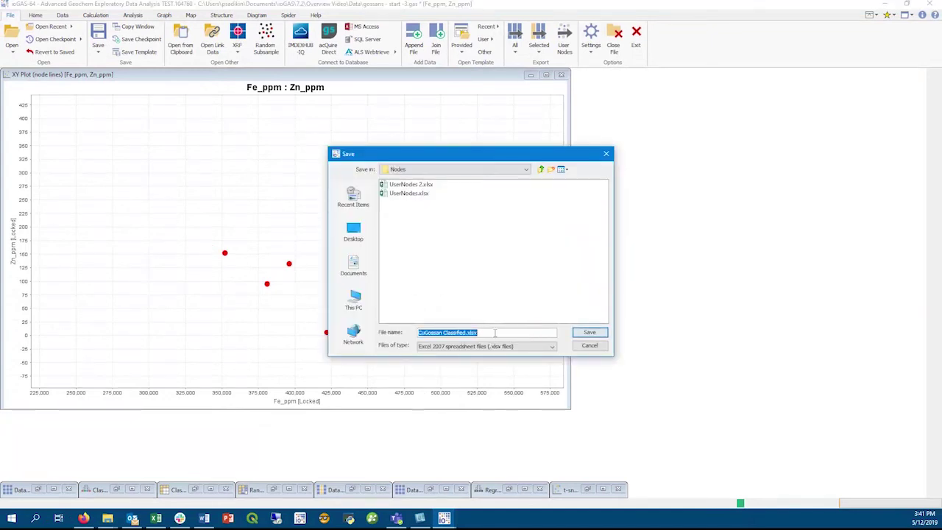
pyautogui.click(589, 333)
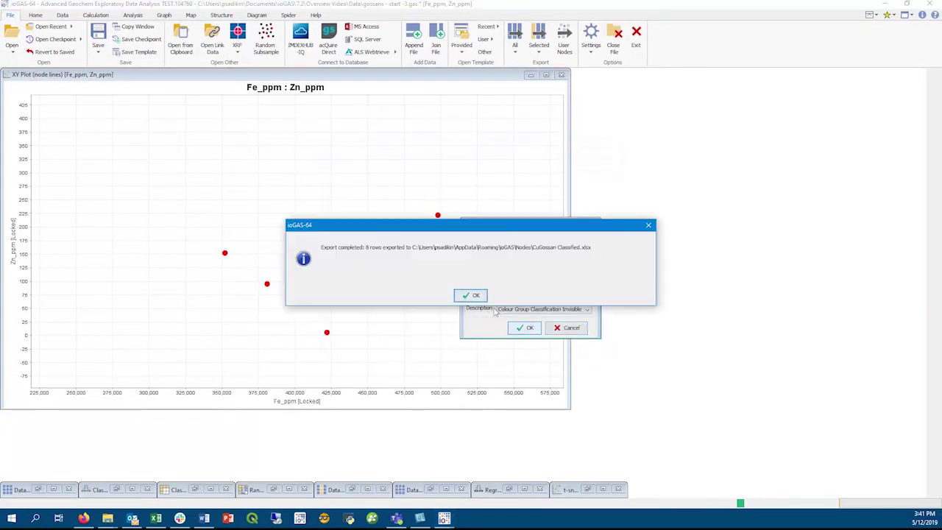
pyautogui.click(474, 295)
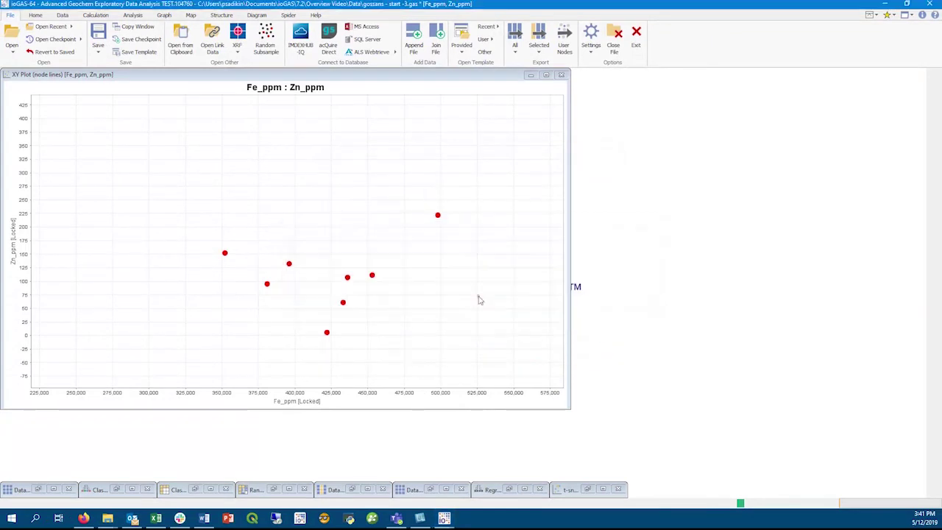
# Make all deposit groups visible in the Attribute Manager, then open the reference nodes list.
pyautogui.click(116, 490)
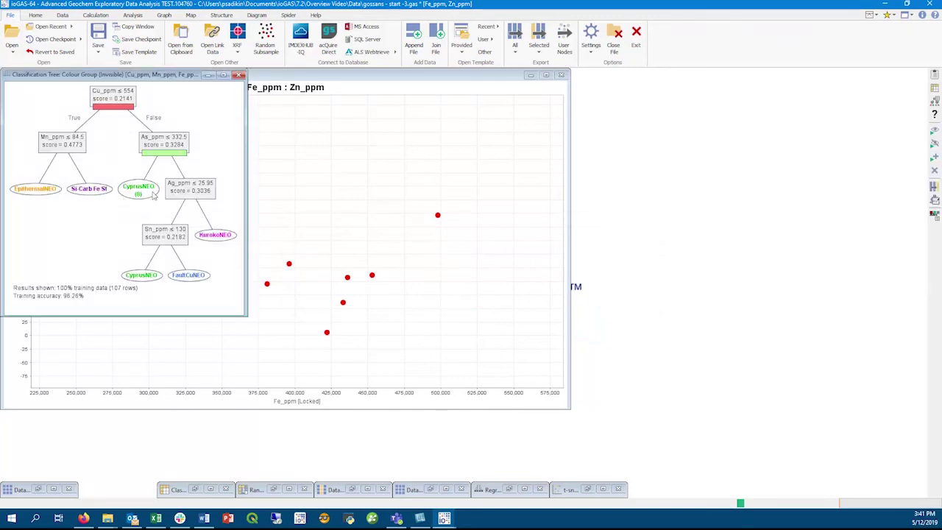
pyautogui.click(209, 75)
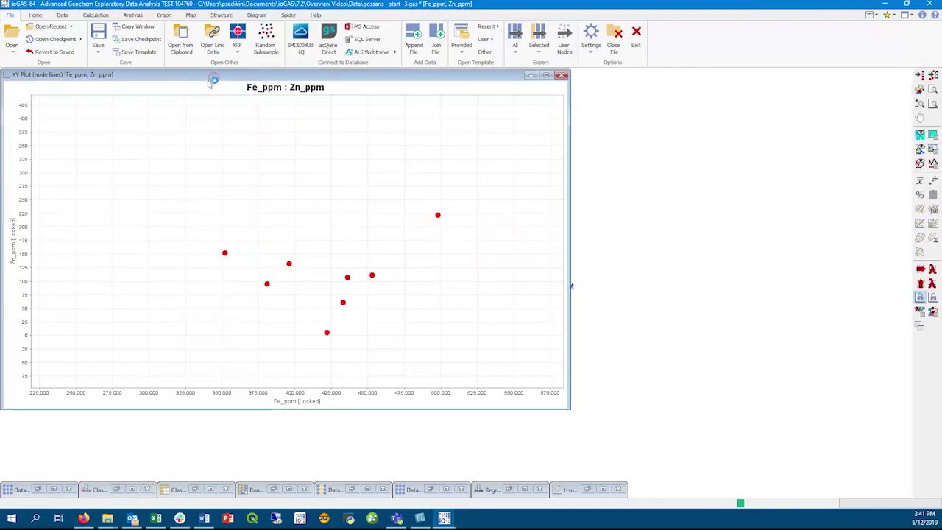
pyautogui.click(35, 16)
pyautogui.click(213, 41)
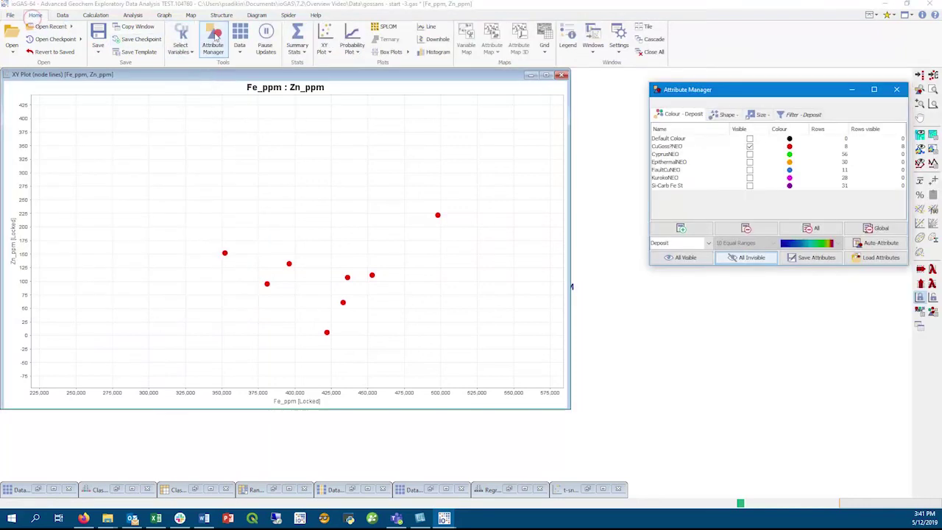
pyautogui.click(684, 258)
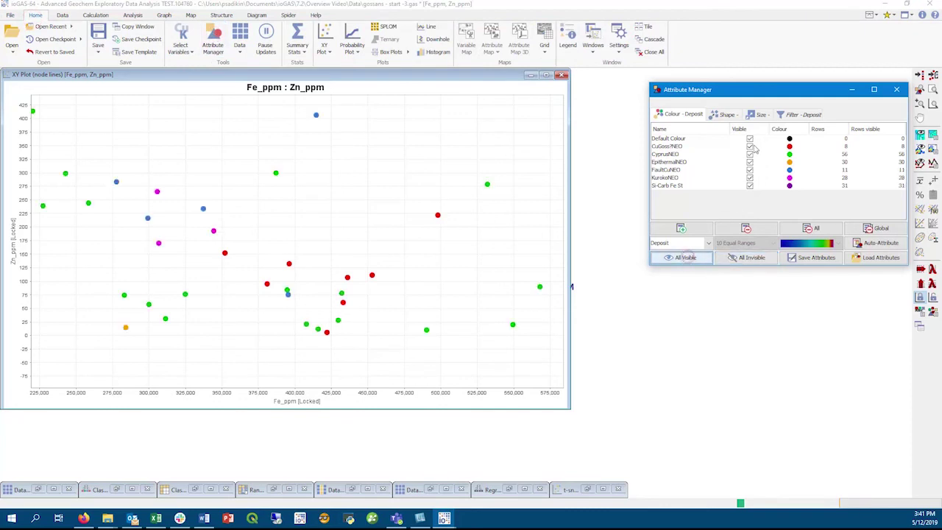
pyautogui.click(395, 88)
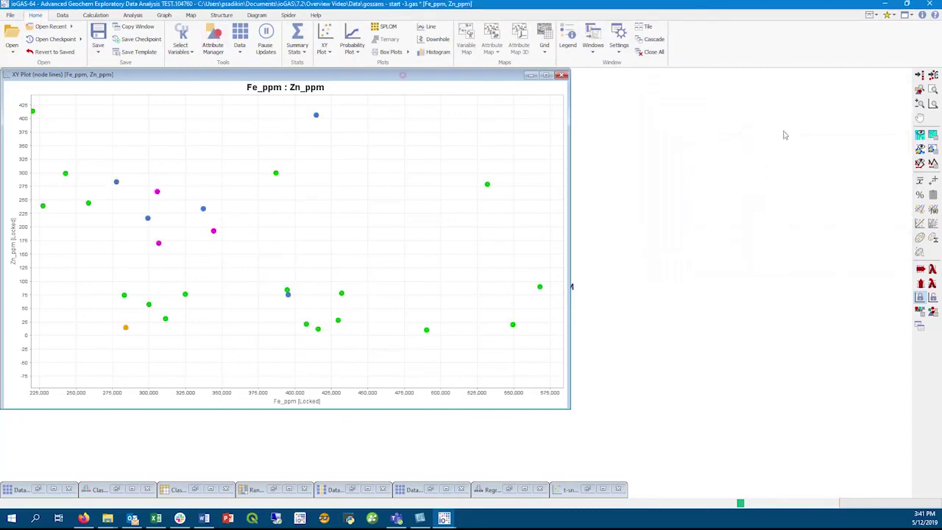
pyautogui.click(933, 135)
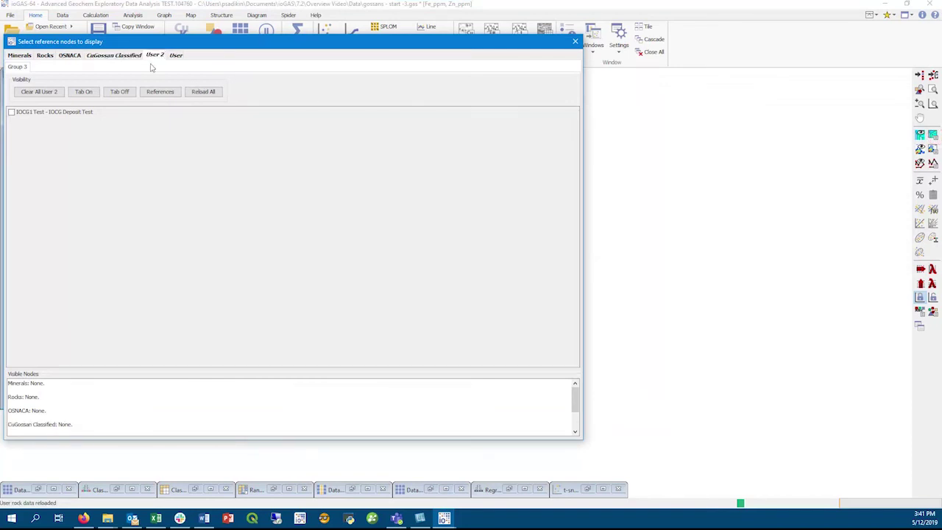
# Turn on all CuGossan Classified nodes on the Fe–Zn plot.
pyautogui.click(134, 57)
pyautogui.moveTo(144, 44); pyautogui.dragTo(417, 81)
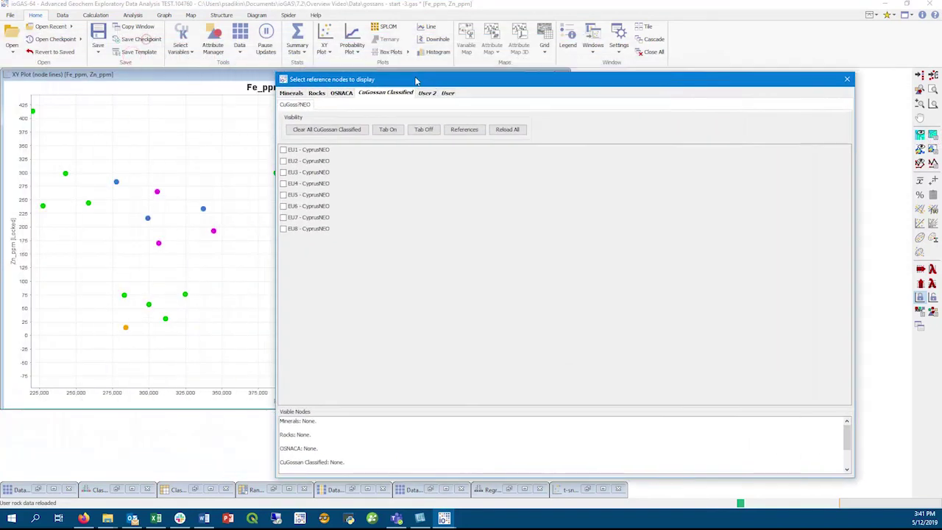
pyautogui.click(386, 132)
pyautogui.click(265, 87)
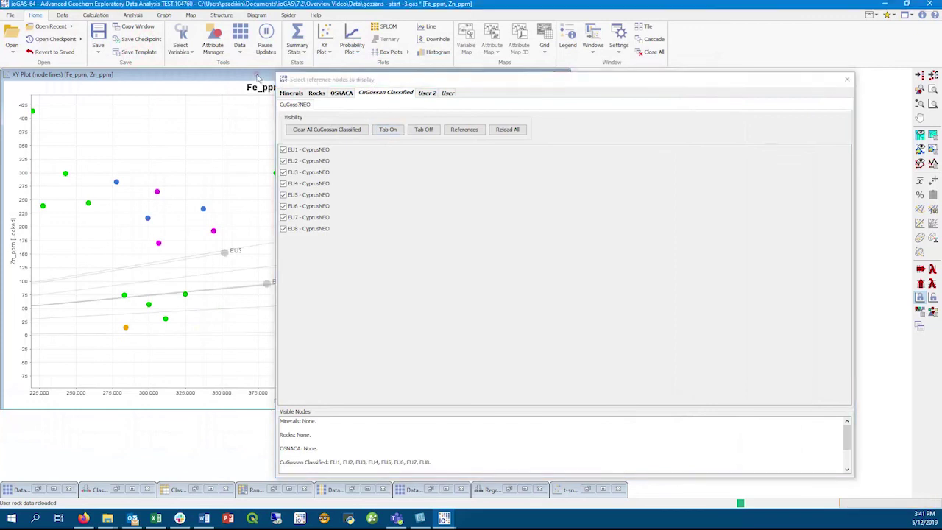
pyautogui.click(847, 78)
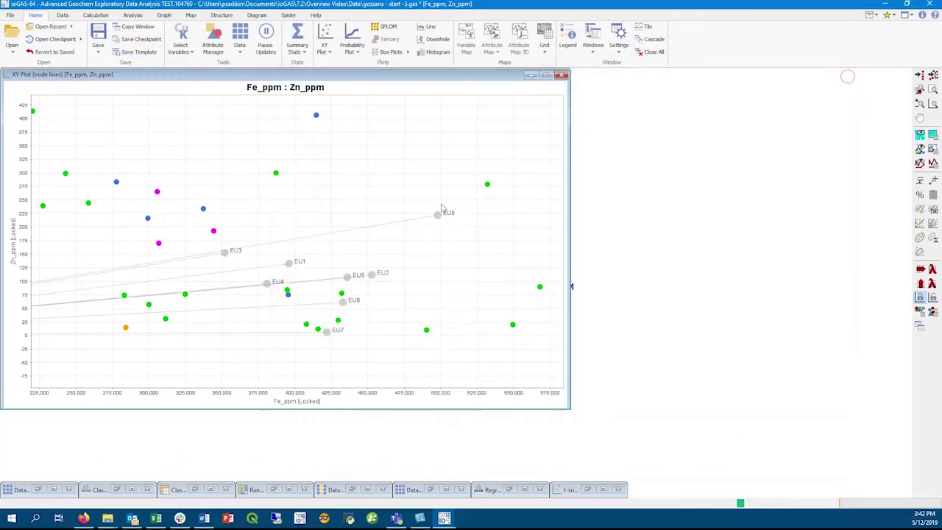
# Label the nodes by their description instead of their name.
pyautogui.click(924, 137)
pyautogui.click(910, 169)
pyautogui.click(921, 137)
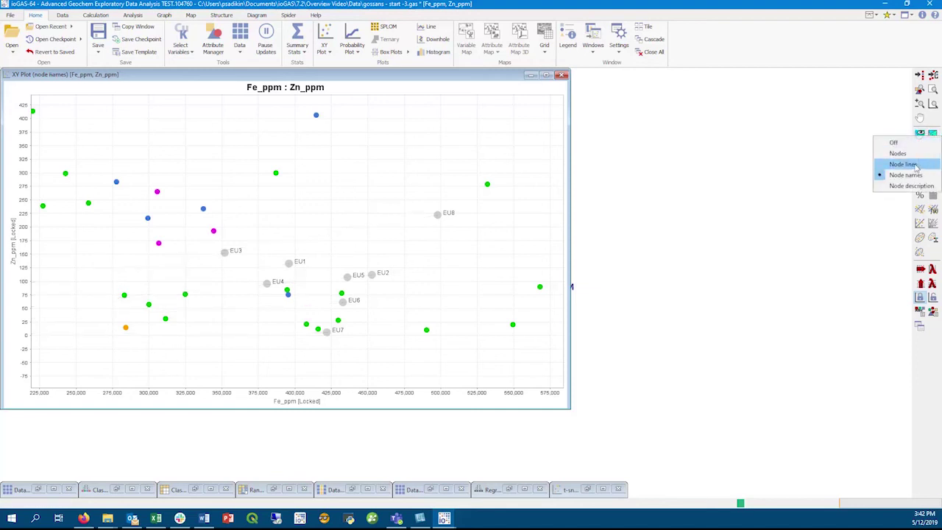
pyautogui.click(908, 185)
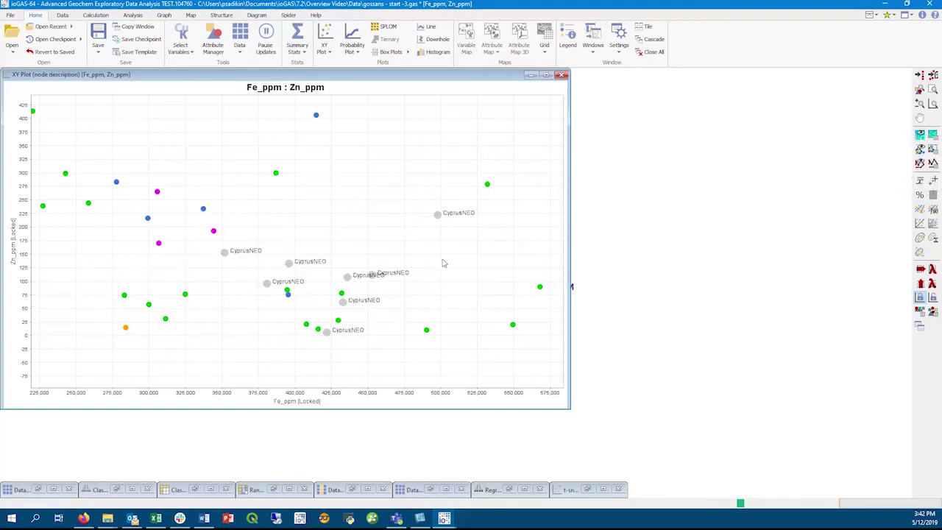
# Show item labels for every plotted point, then minimise the Fe–Zn plot.
pyautogui.scroll(-2, 456, 274)
pyautogui.click(933, 311)
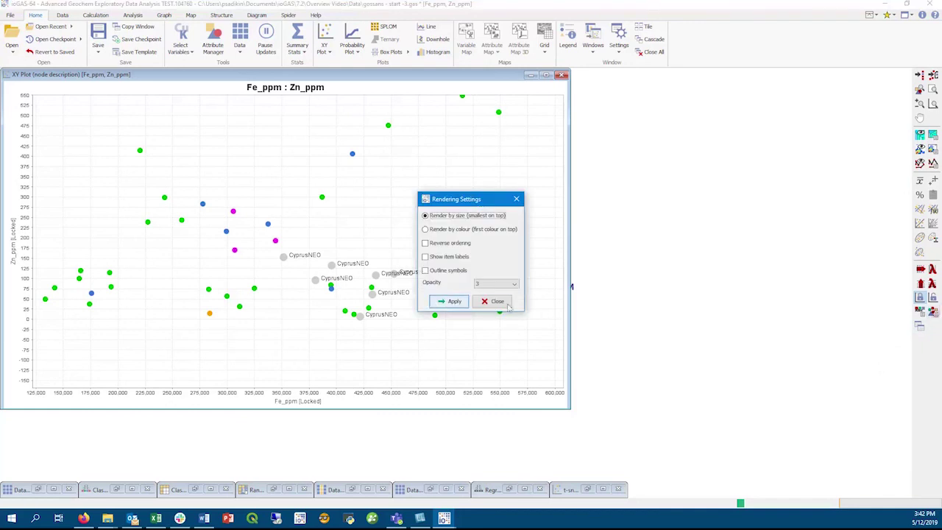
pyautogui.click(442, 257)
pyautogui.click(451, 301)
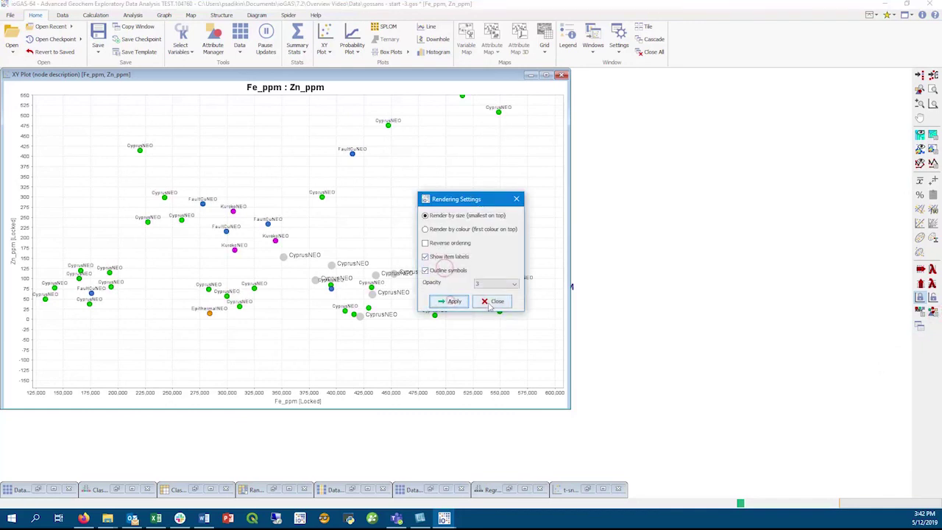
pyautogui.click(490, 302)
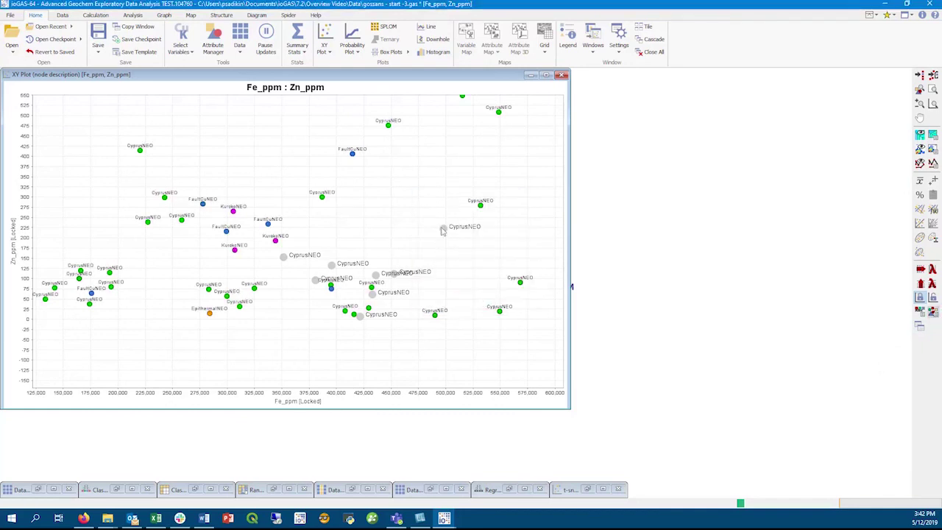
pyautogui.scroll(-2, 398, 277)
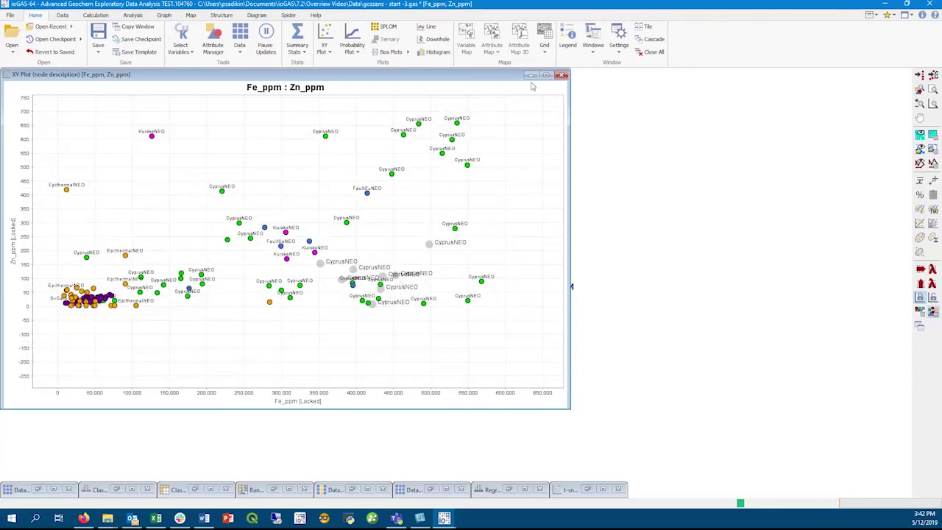
pyautogui.click(532, 75)
# Open the Customer Service Portal from the Help ribbon.
pyautogui.click(315, 16)
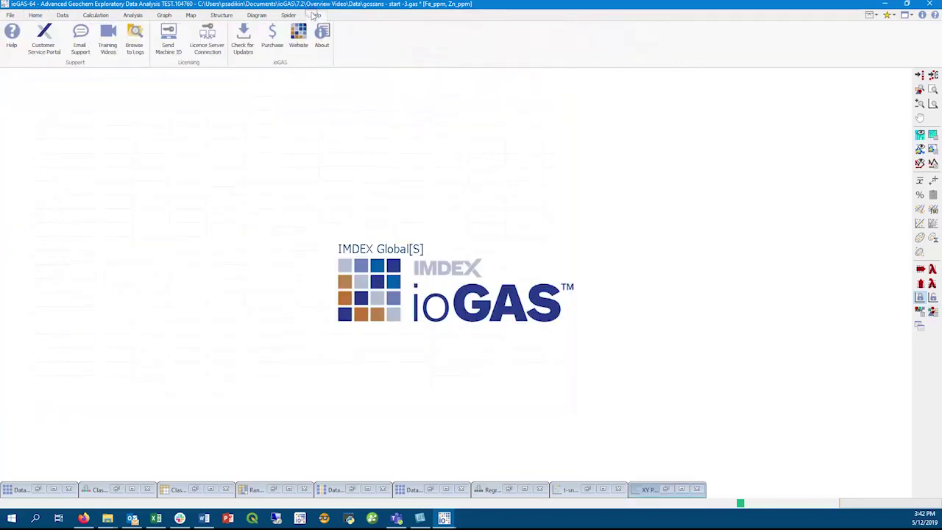
pyautogui.click(52, 46)
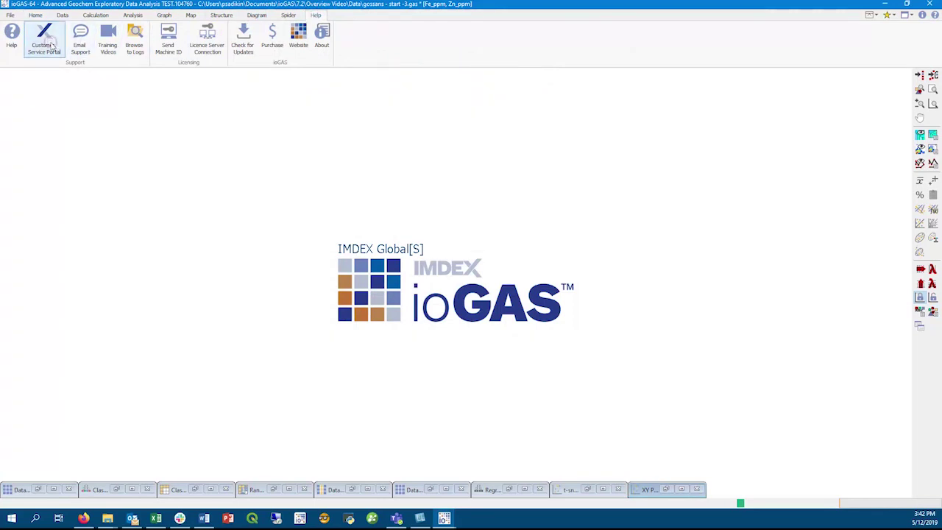